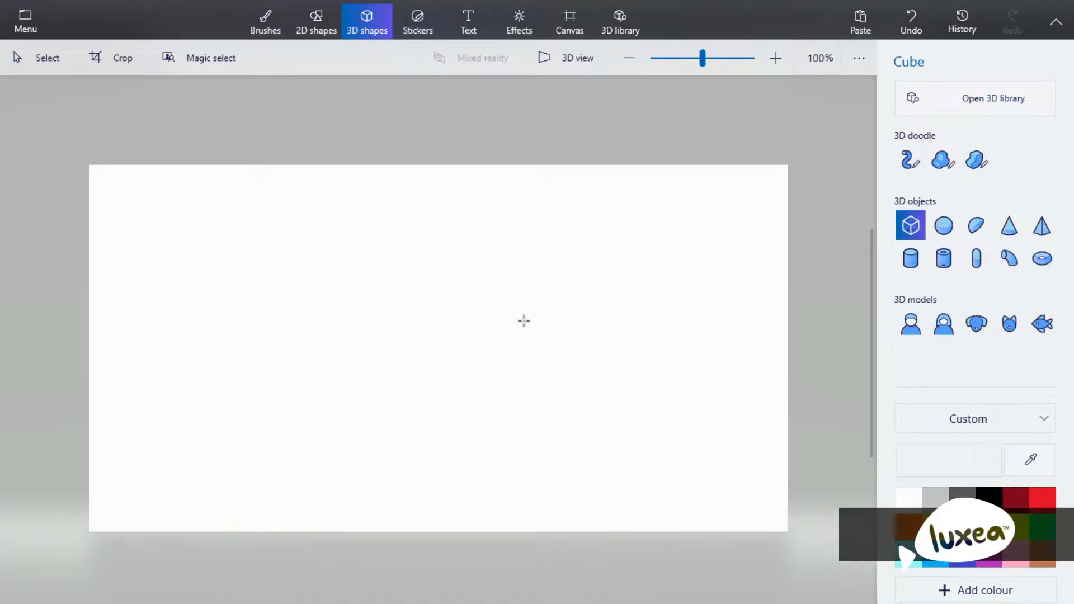
Step: Place a 3D cube near the middle of the canvas
click(946, 228)
click(976, 226)
click(1009, 226)
click(1042, 225)
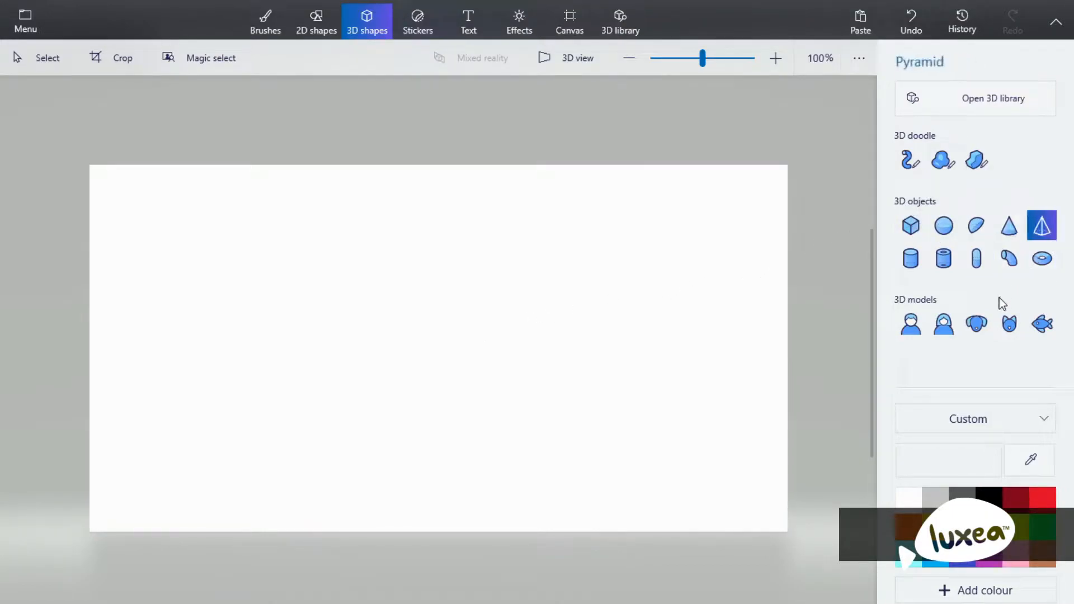
click(910, 226)
click(436, 359)
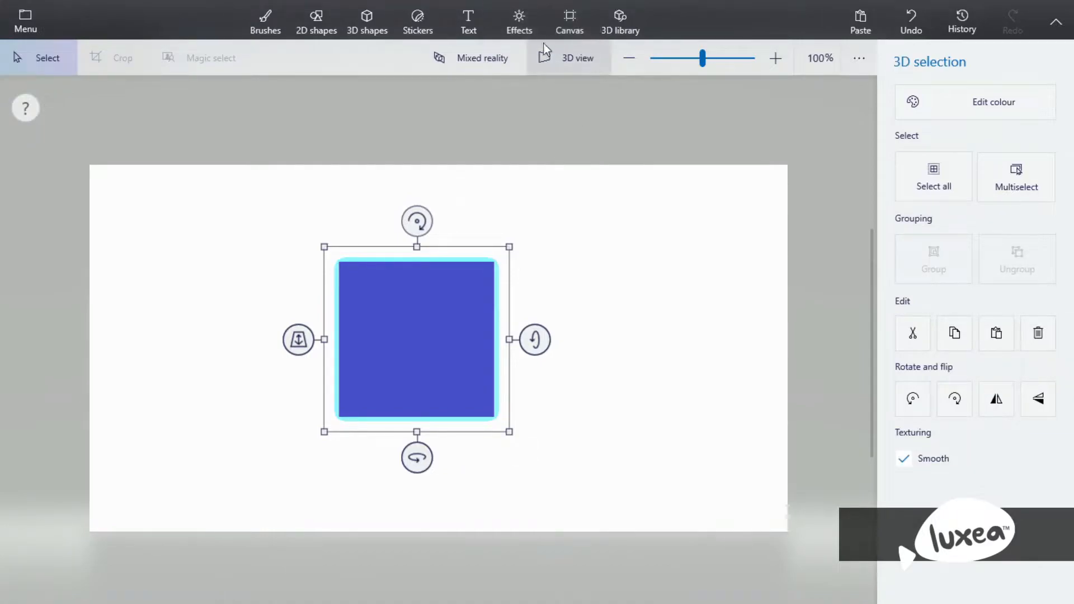
Step: Switch to the 3D view and resize the cube proportionally from its corners
click(578, 59)
click(669, 352)
drag(605, 372, 455, 384)
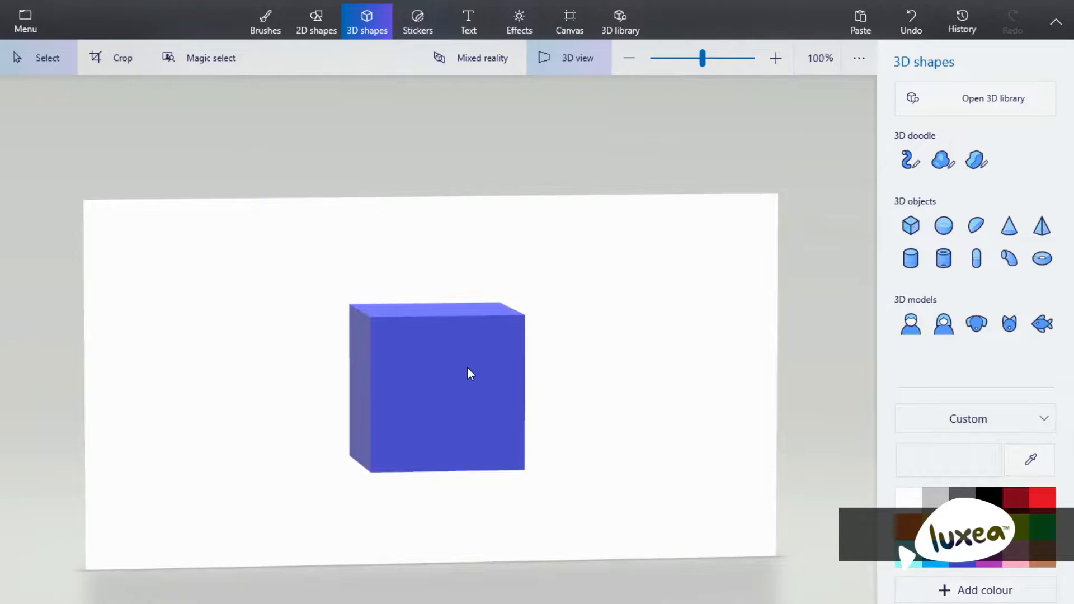
click(470, 372)
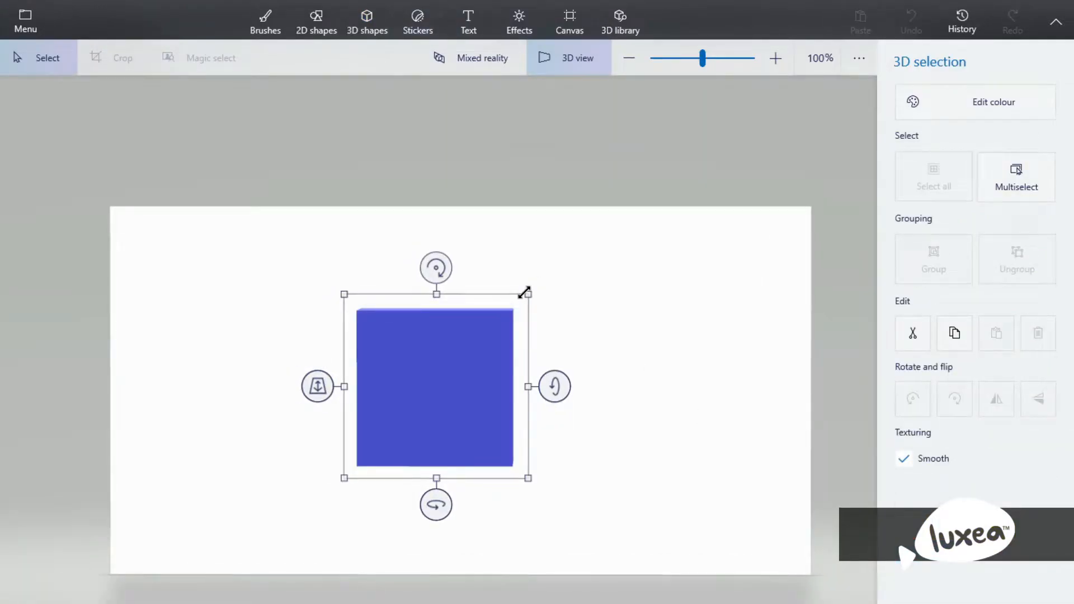
click(549, 391)
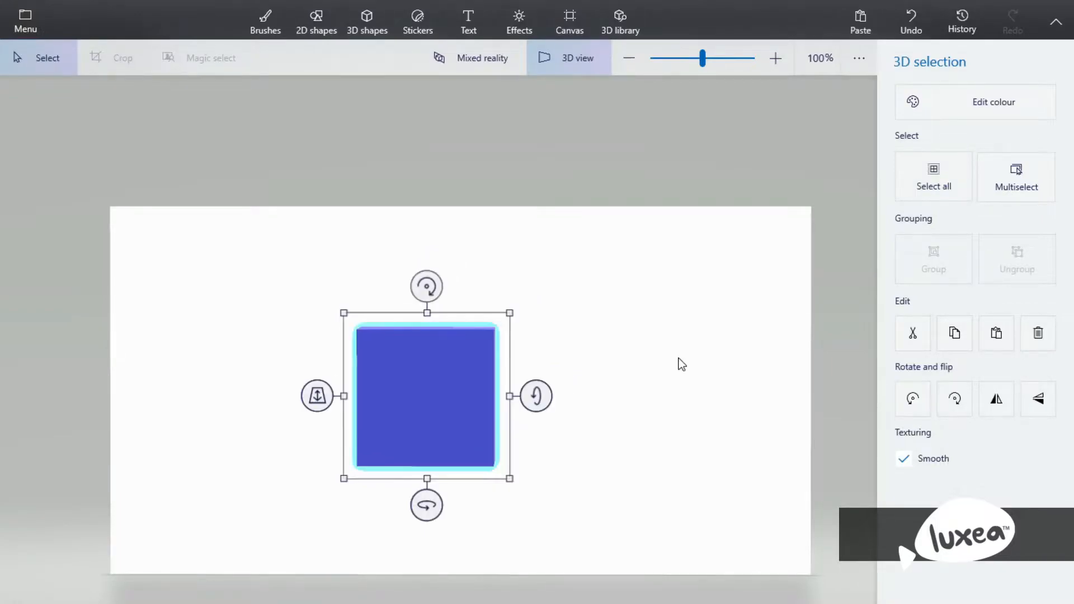
drag(679, 362, 744, 382)
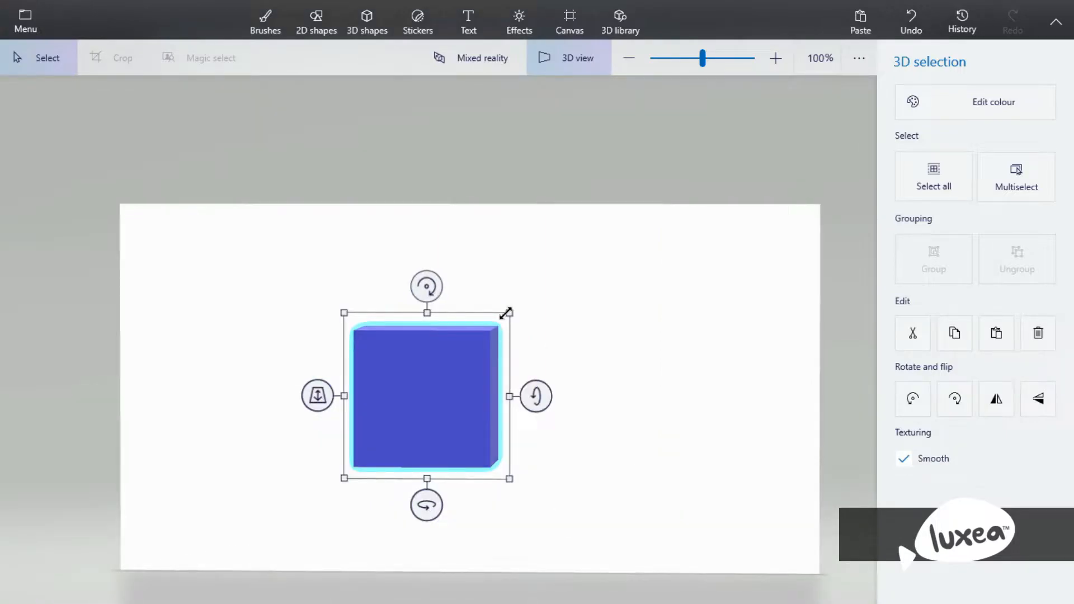
drag(510, 479, 532, 488)
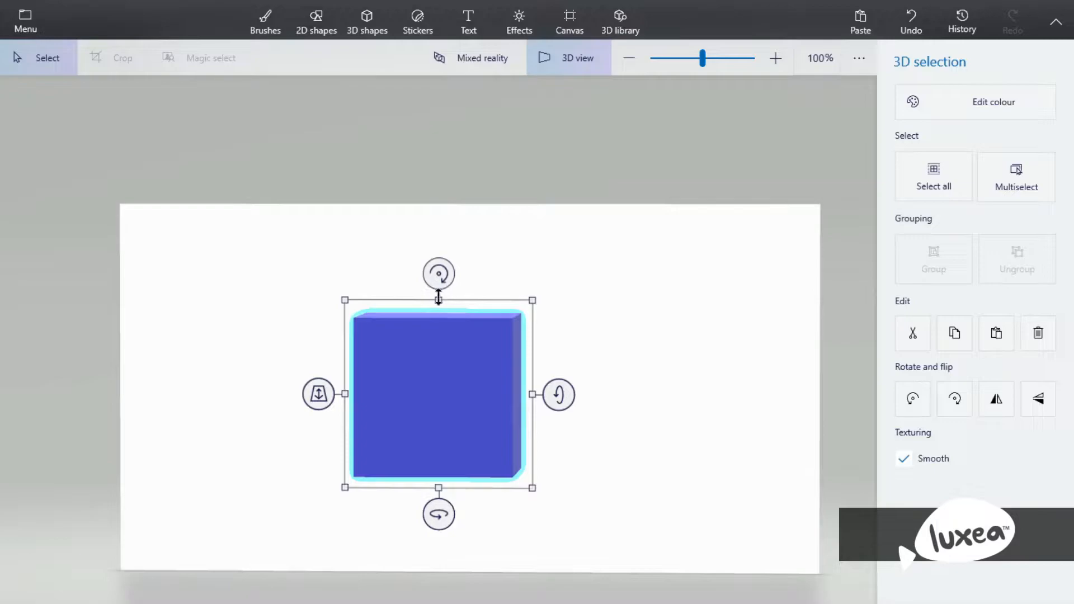
Step: Adjust the cube's height and stretch it sideways into a box about twice as wide as it is tall
drag(438, 297, 453, 232)
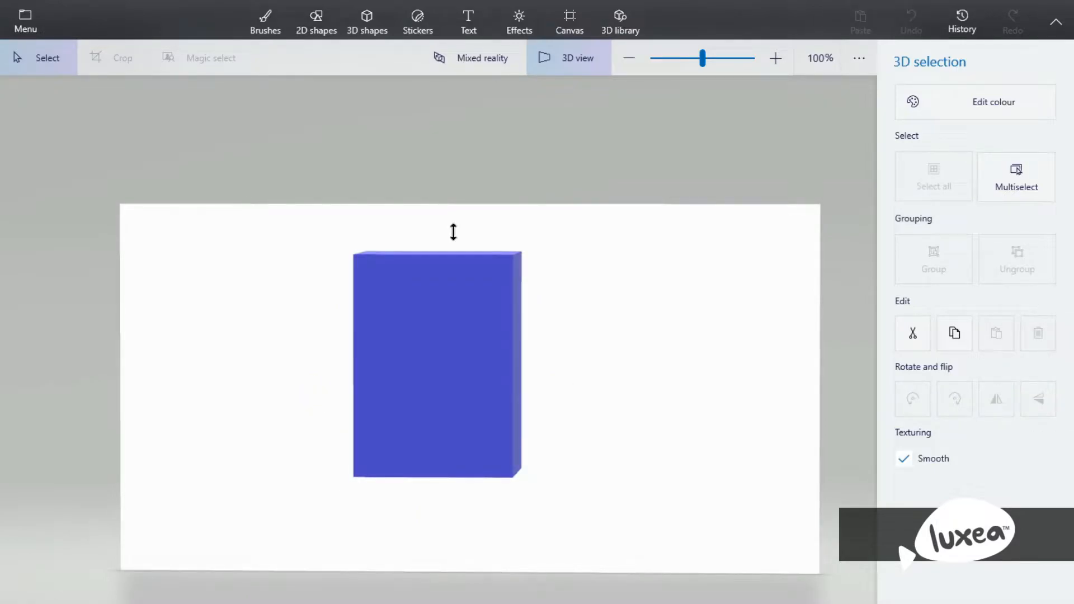
drag(453, 233, 483, 305)
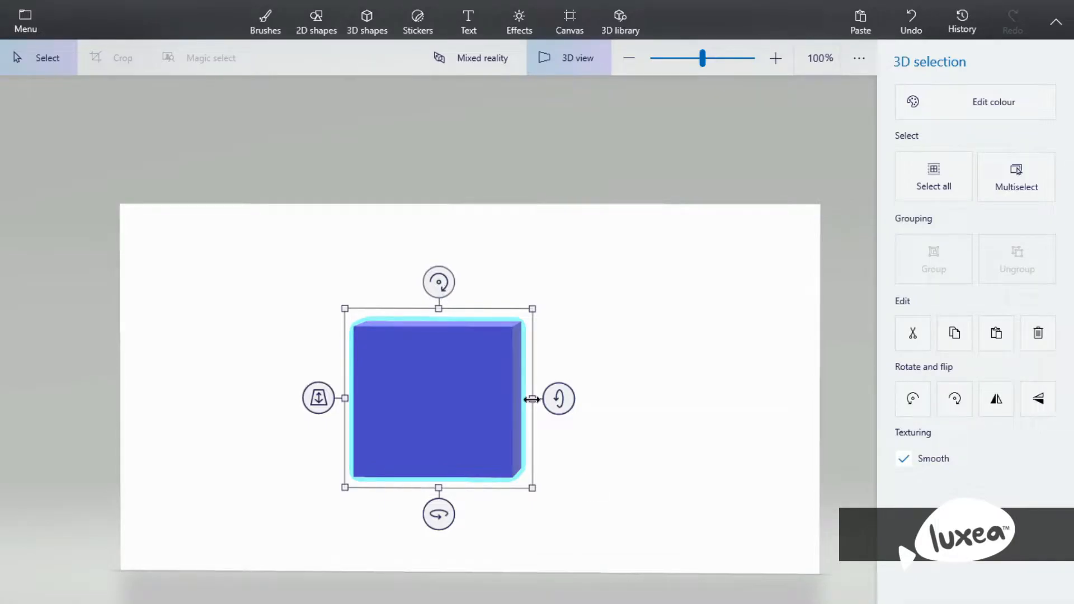
drag(532, 399, 637, 504)
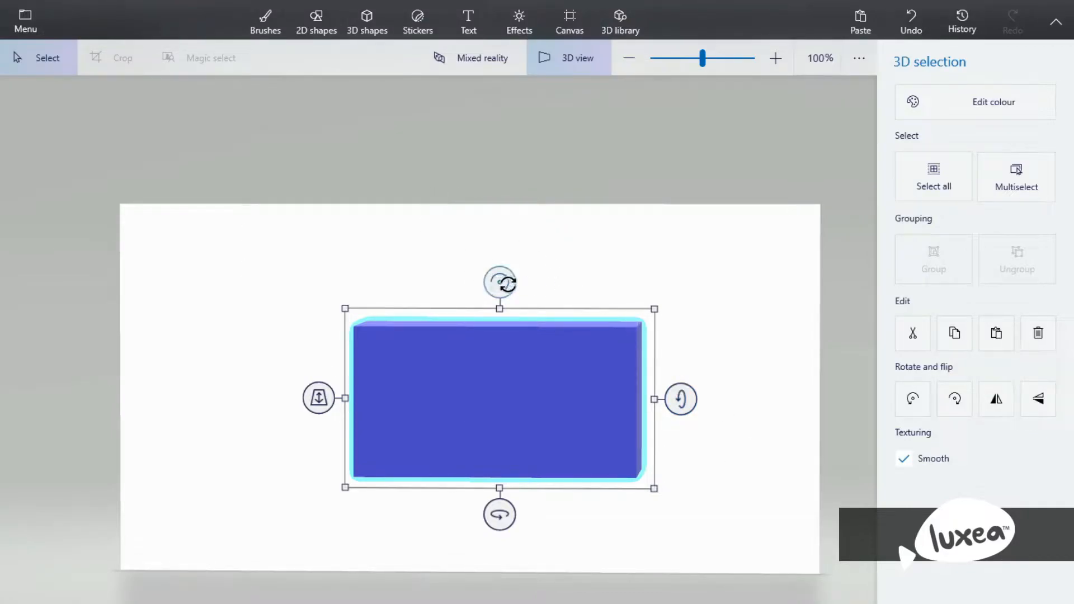
Step: Rotate the box about each of its three axes, shift its depth relative to the canvas, and deselect it
mouse_move(508, 285)
mouse_down()
mouse_move(448, 293)
mouse_move(413, 342)
mouse_move(533, 298)
mouse_move(509, 297)
mouse_up()
mouse_move(499, 283)
mouse_down()
mouse_move(431, 302)
mouse_move(386, 388)
mouse_move(505, 280)
mouse_up()
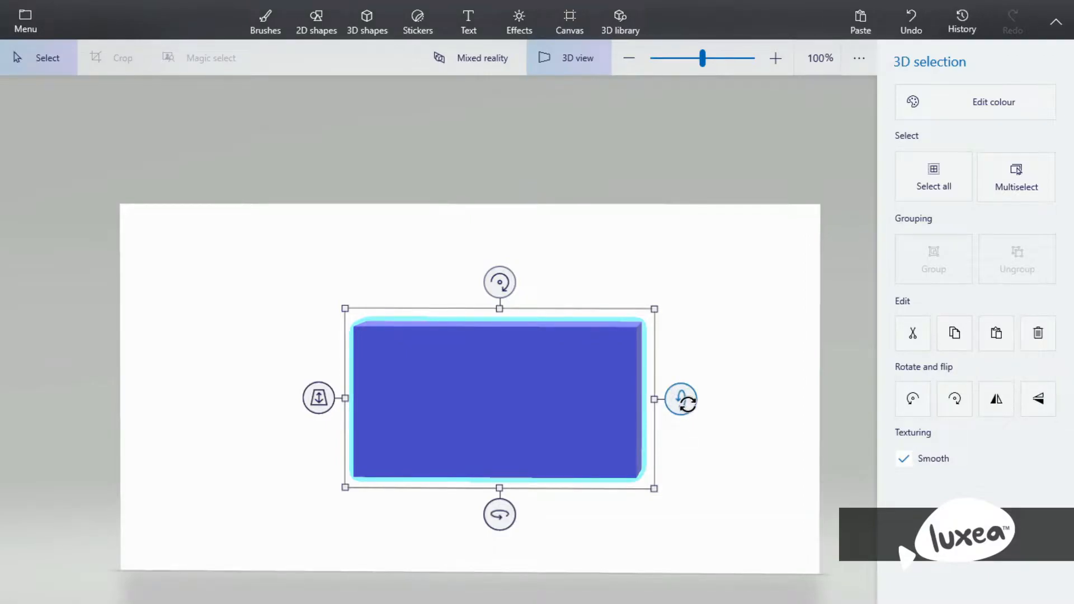
drag(682, 399, 673, 333)
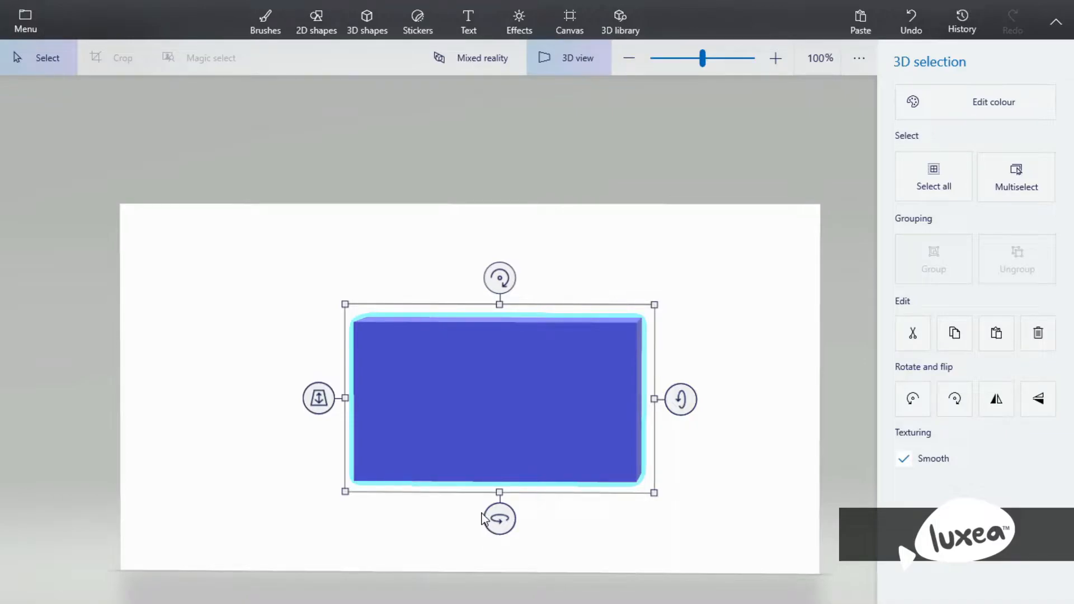
drag(484, 519, 351, 477)
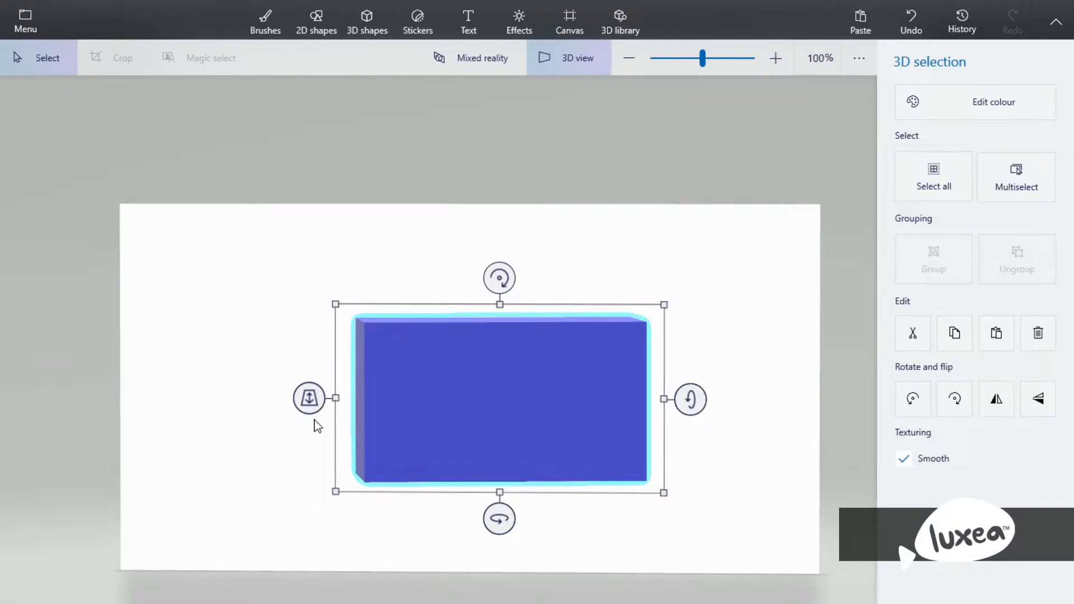
drag(309, 399, 301, 295)
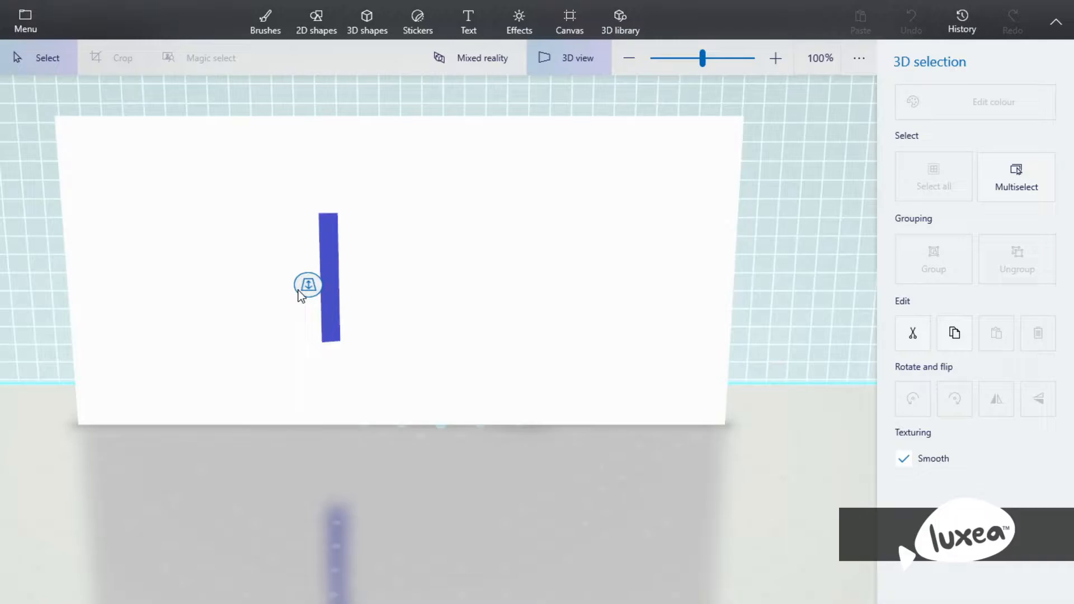
drag(301, 296, 302, 296)
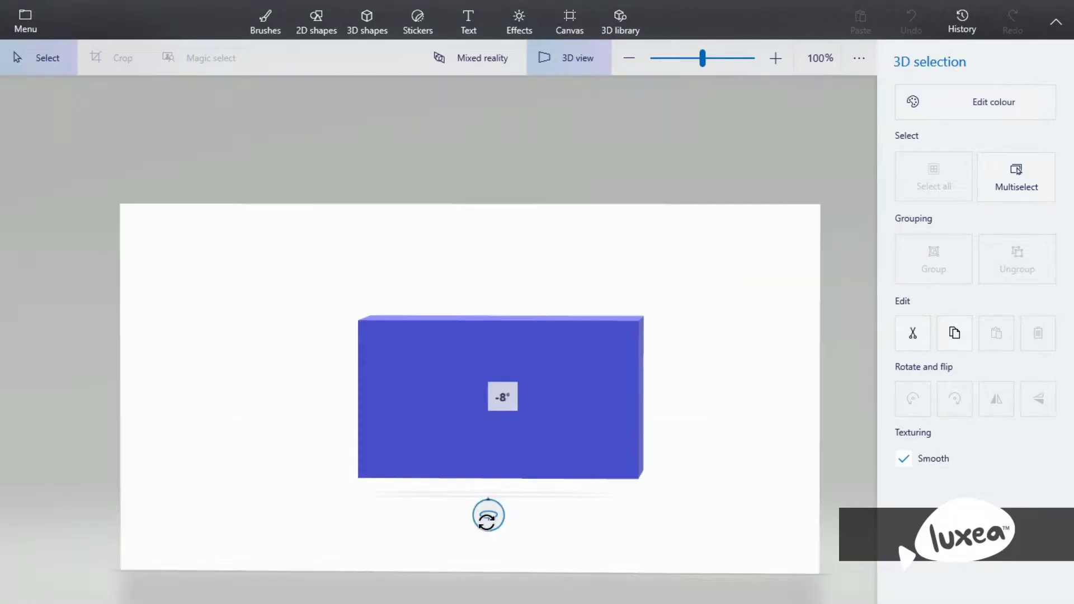
click(672, 535)
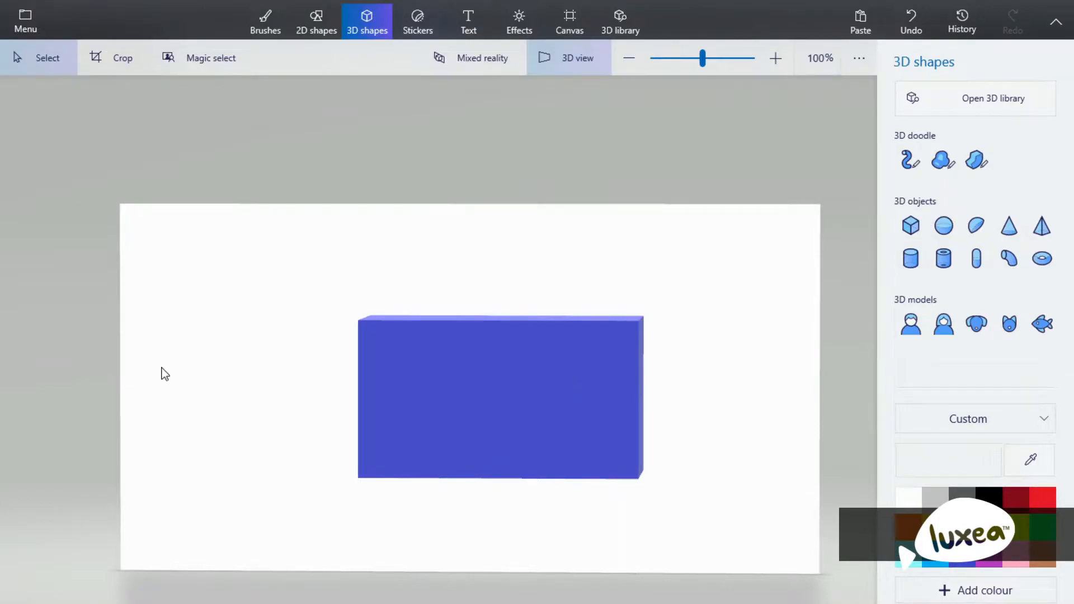
Step: Recolour the box from blue to gold and deselect it
click(500, 401)
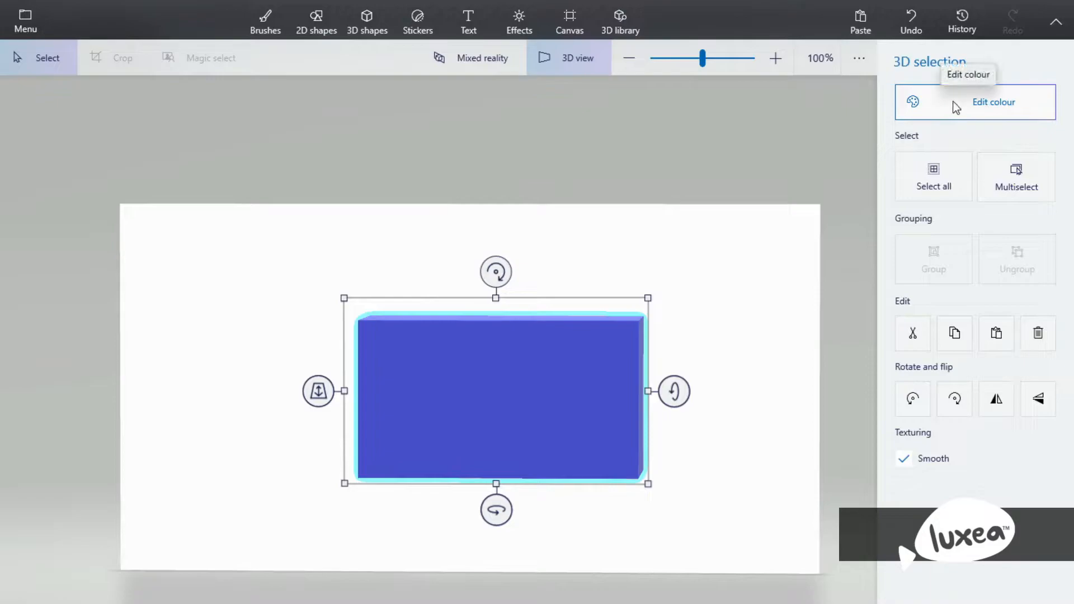
click(1016, 111)
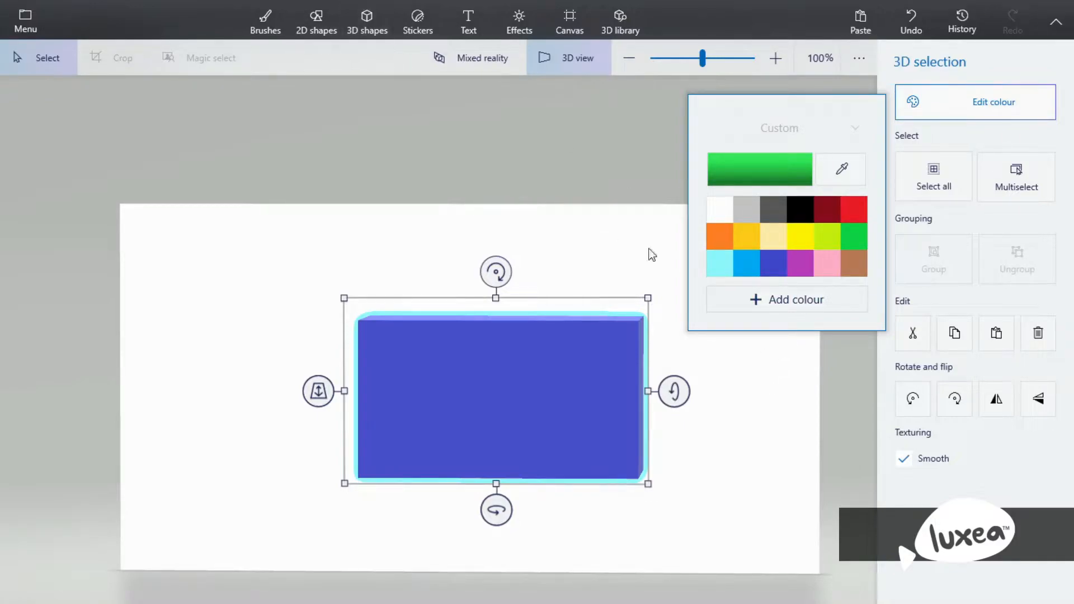
click(747, 235)
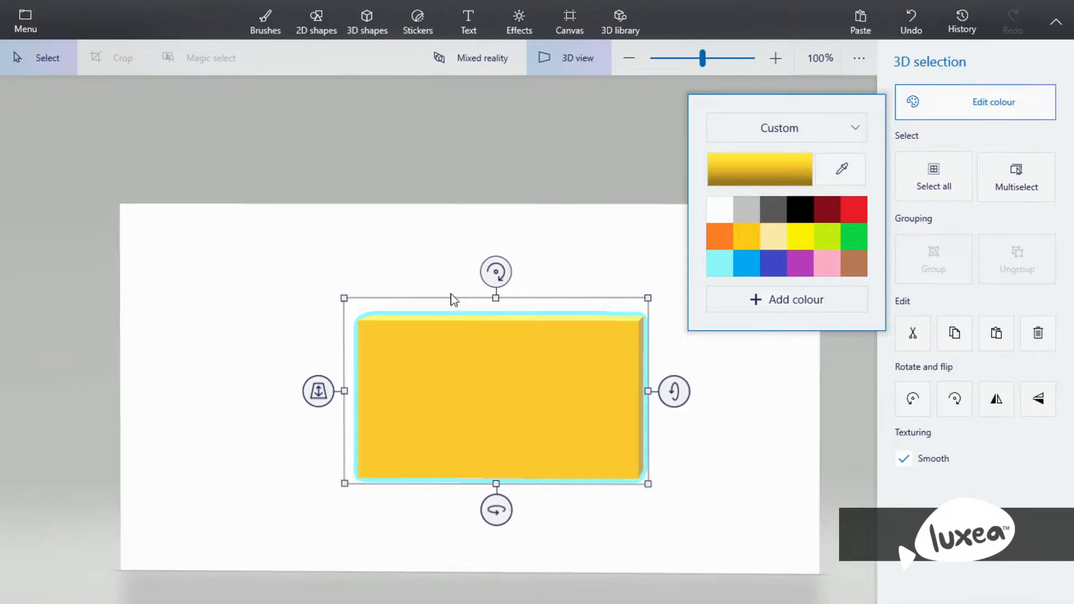
click(777, 388)
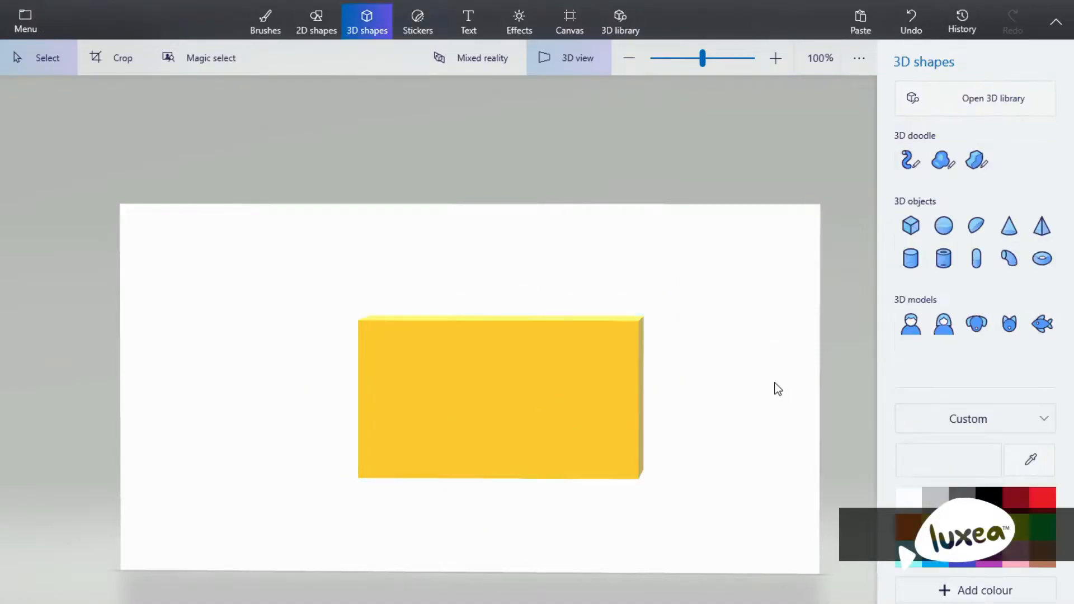
Step: Try the Gloss material on the gold box and switch it to Matte
click(582, 374)
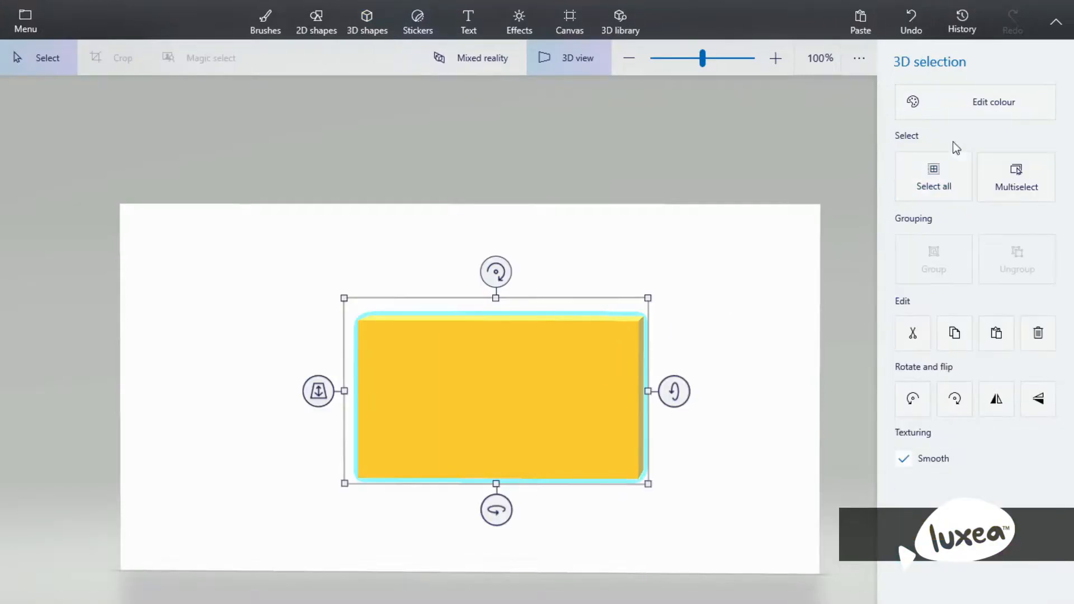
click(954, 117)
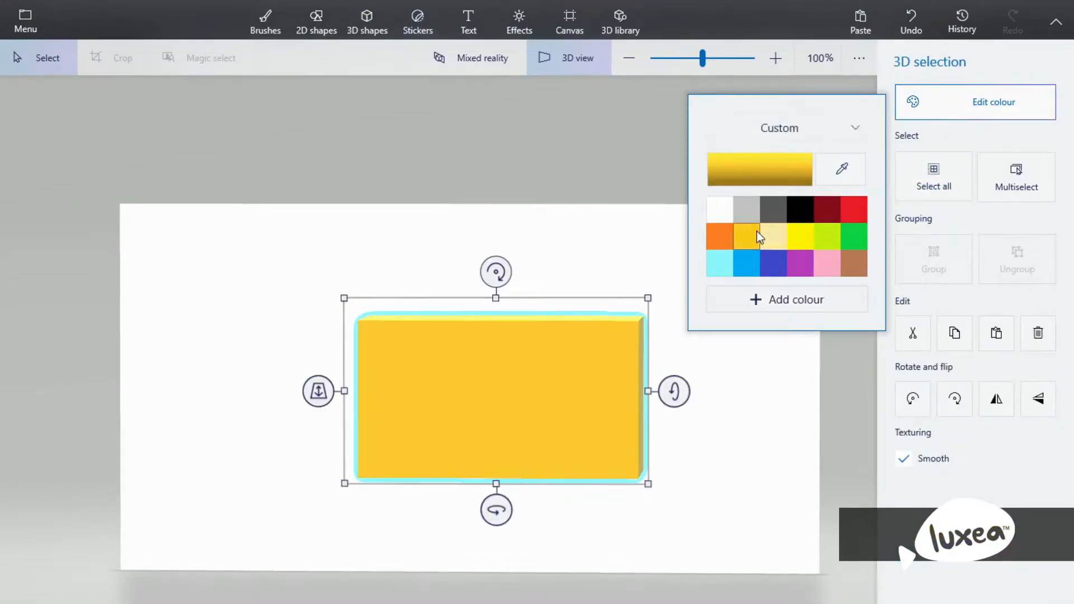
click(854, 128)
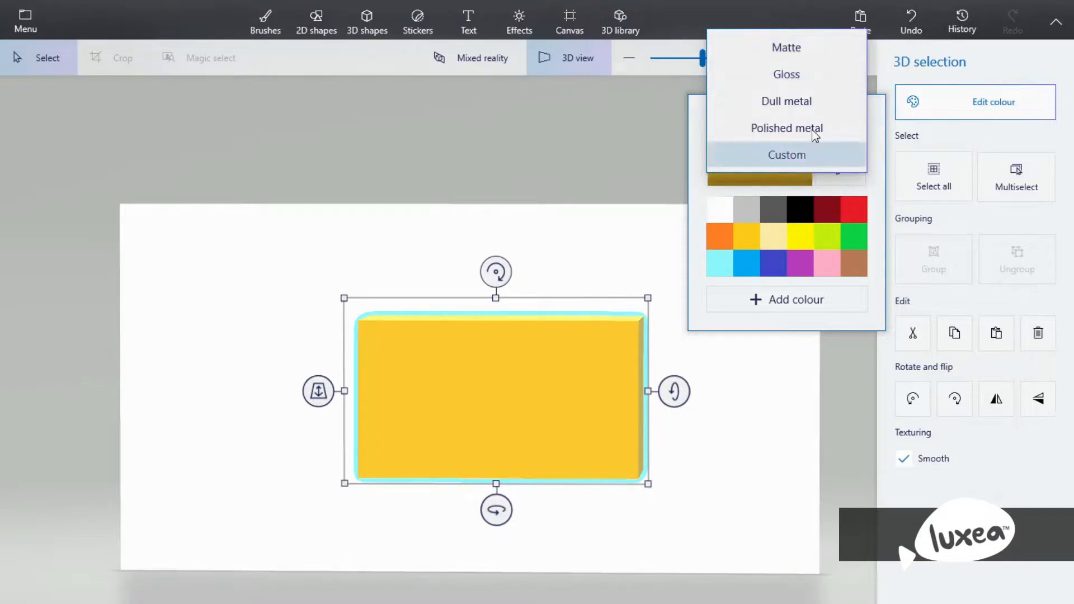
click(814, 73)
click(833, 132)
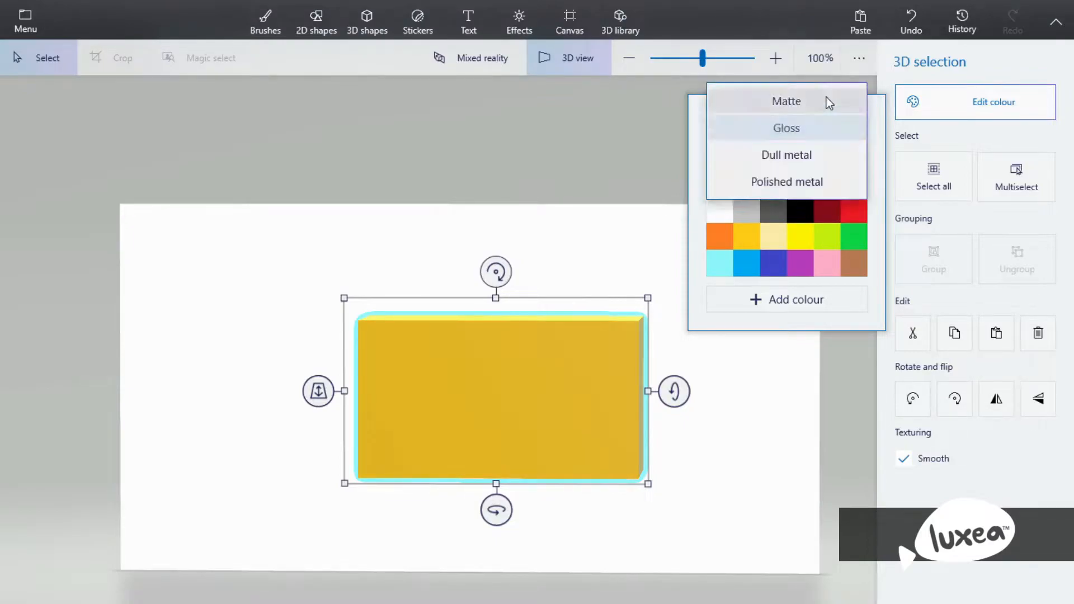
click(823, 106)
click(854, 129)
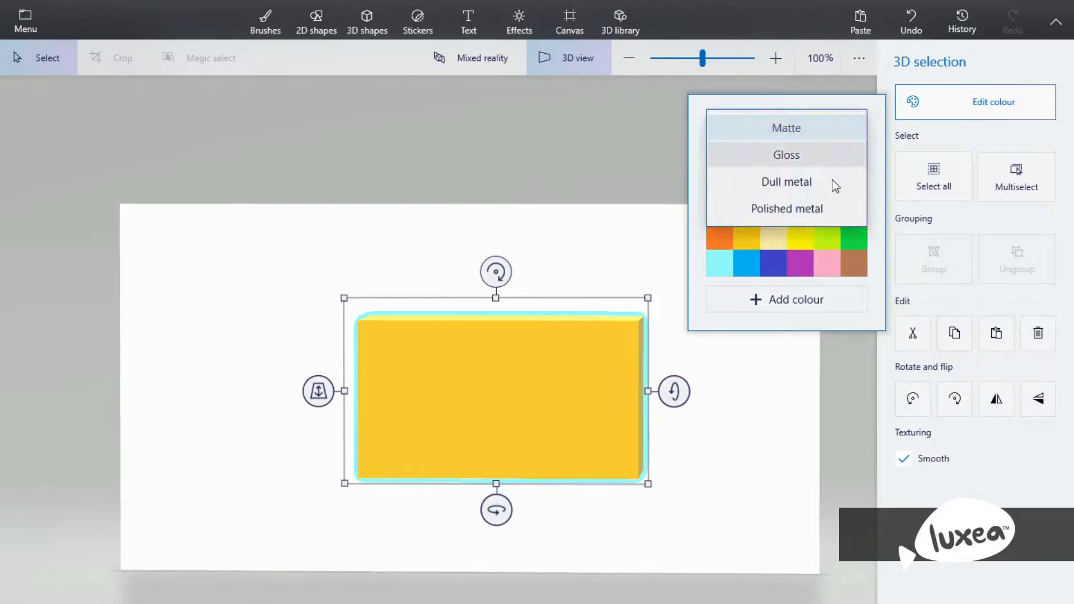
click(750, 243)
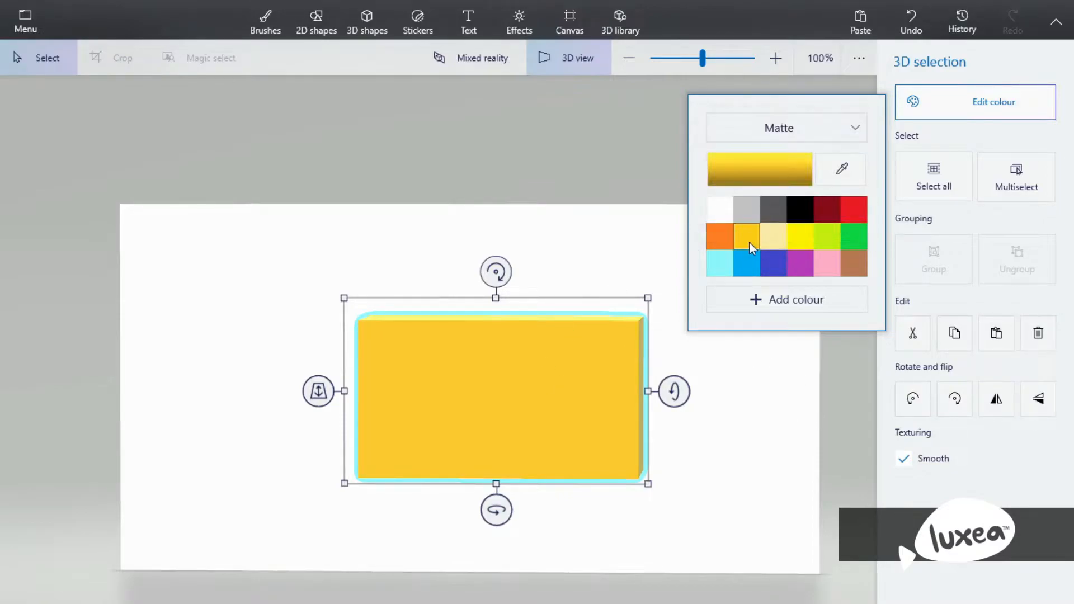
Step: Try the Polished metal material on the gold box and inspect it from an angle
click(808, 128)
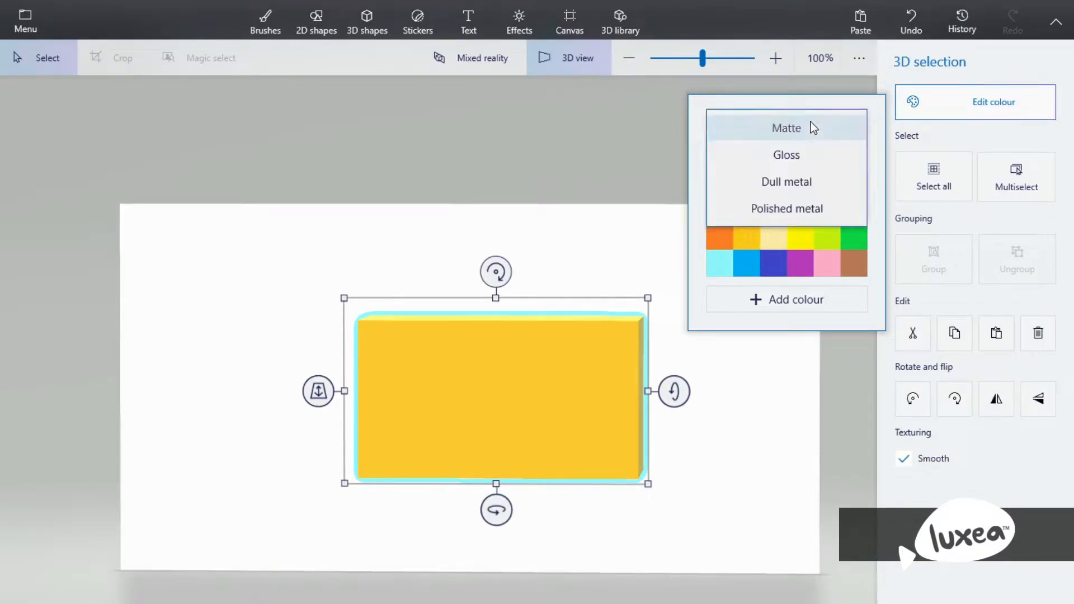
click(785, 209)
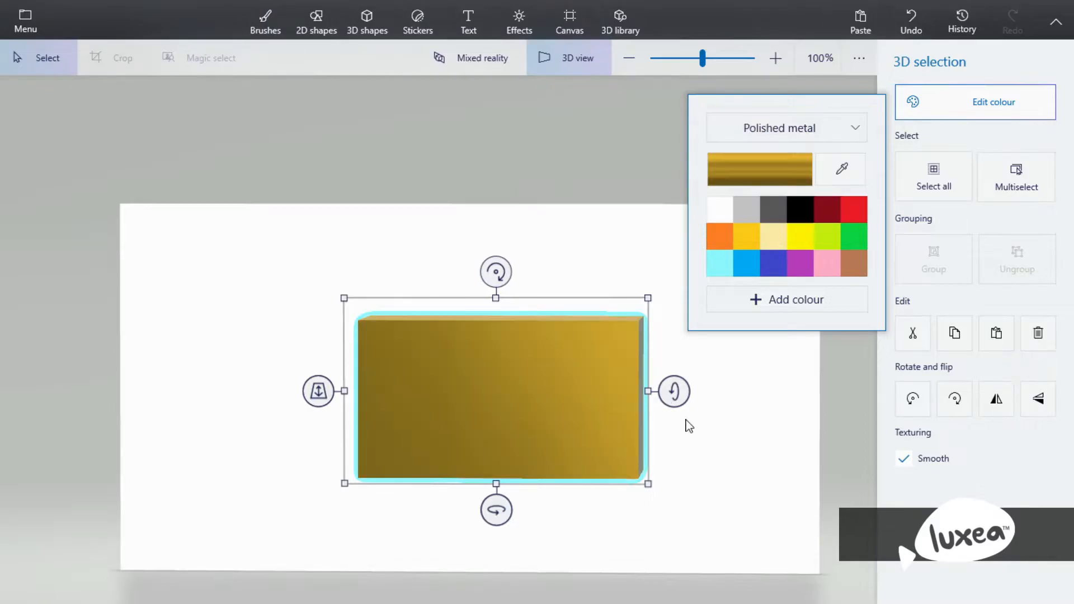
drag(726, 419, 644, 465)
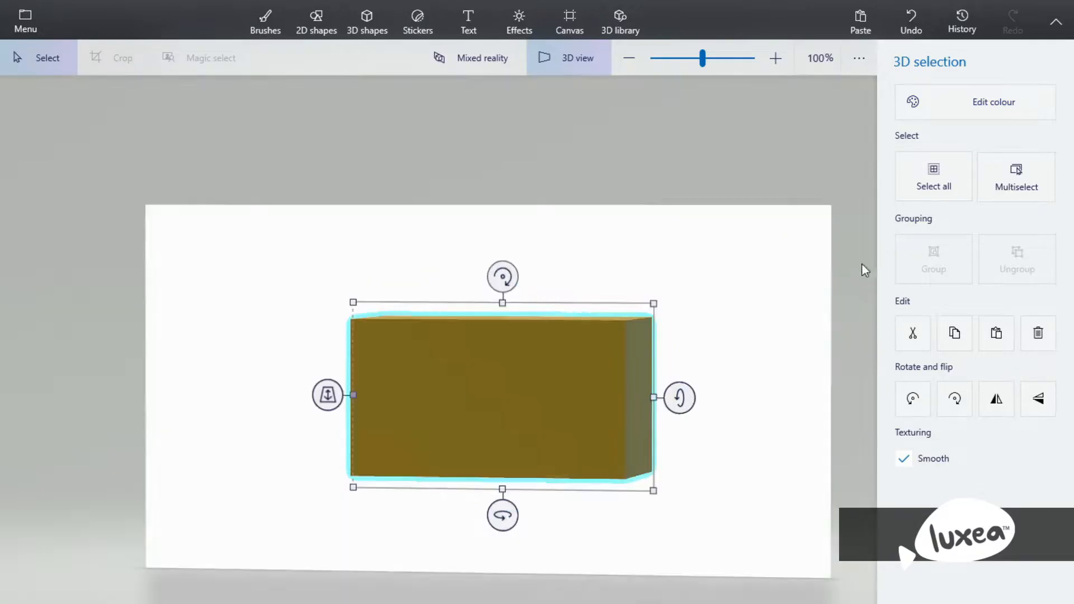
Step: Set the box's material to Matte and deselect it
click(909, 109)
click(830, 135)
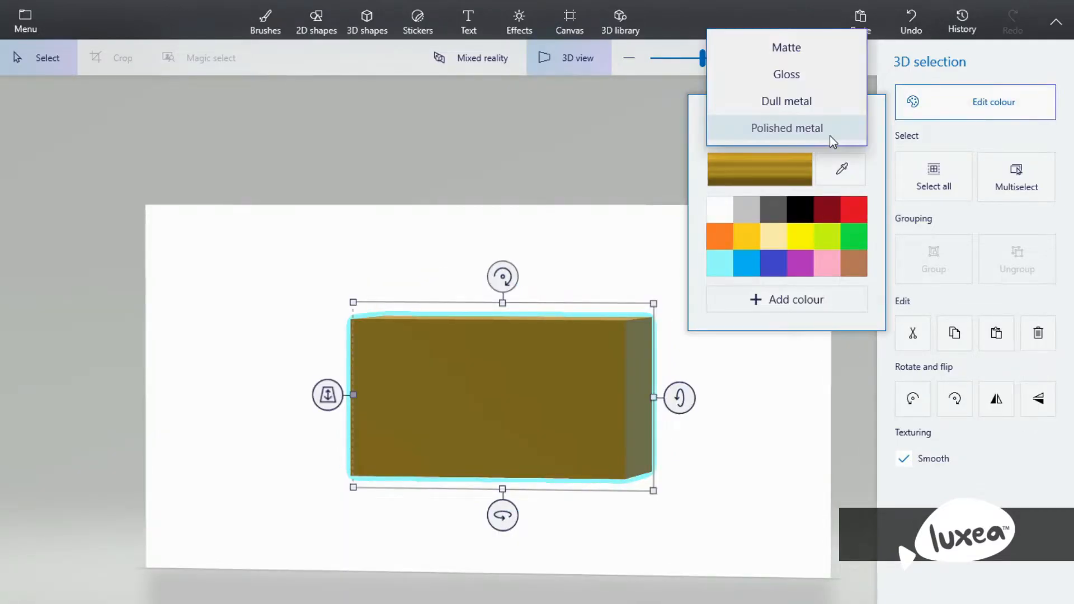
click(786, 47)
click(769, 504)
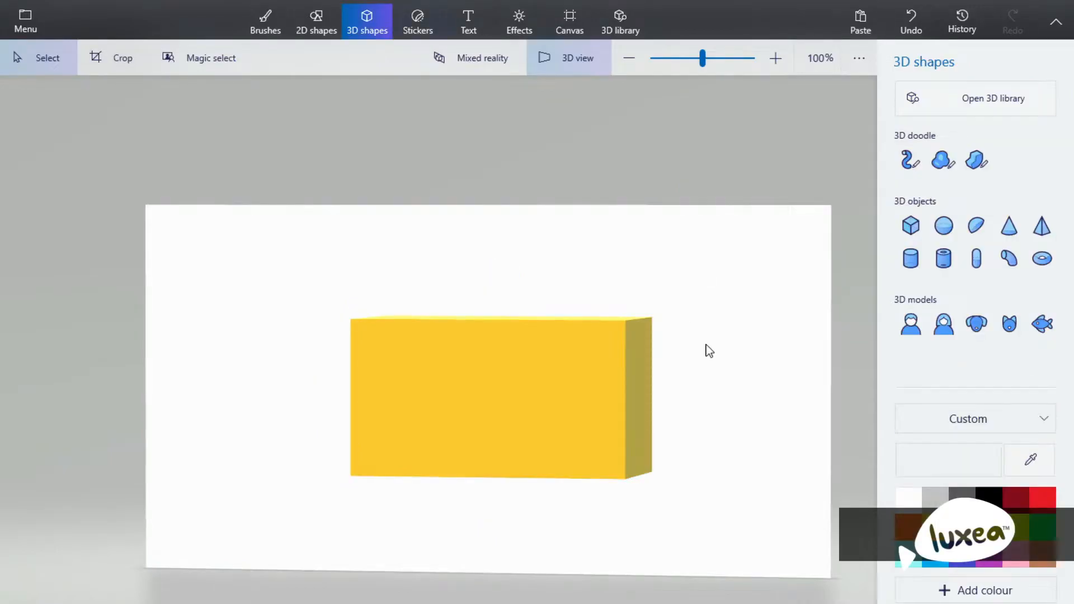
Step: Select the gold box, copy it, and paste a duplicate into the scene
key(ctrl+a)
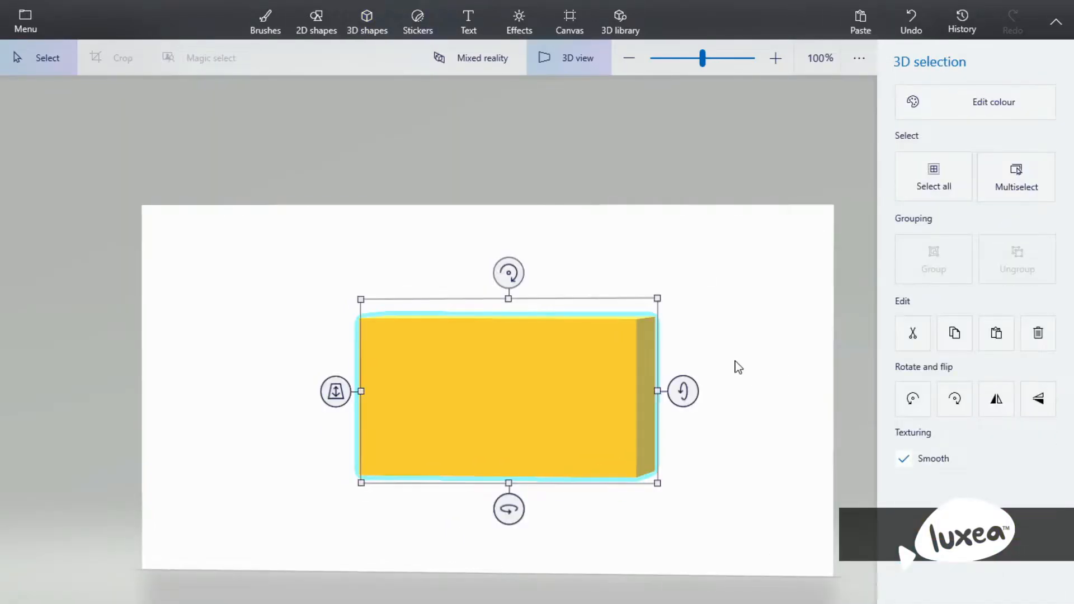
drag(729, 401, 731, 425)
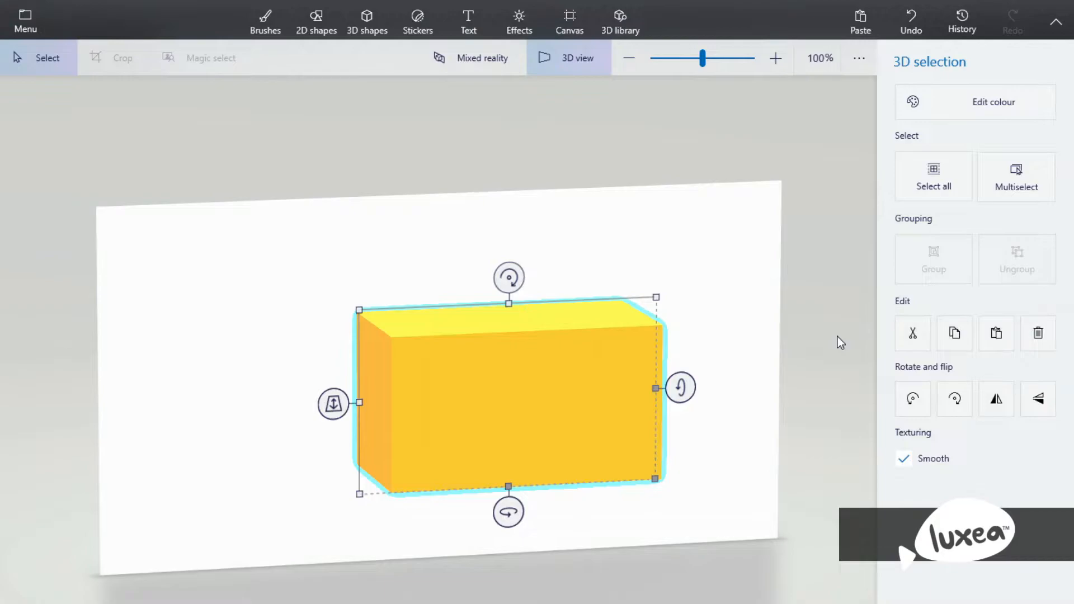
click(955, 336)
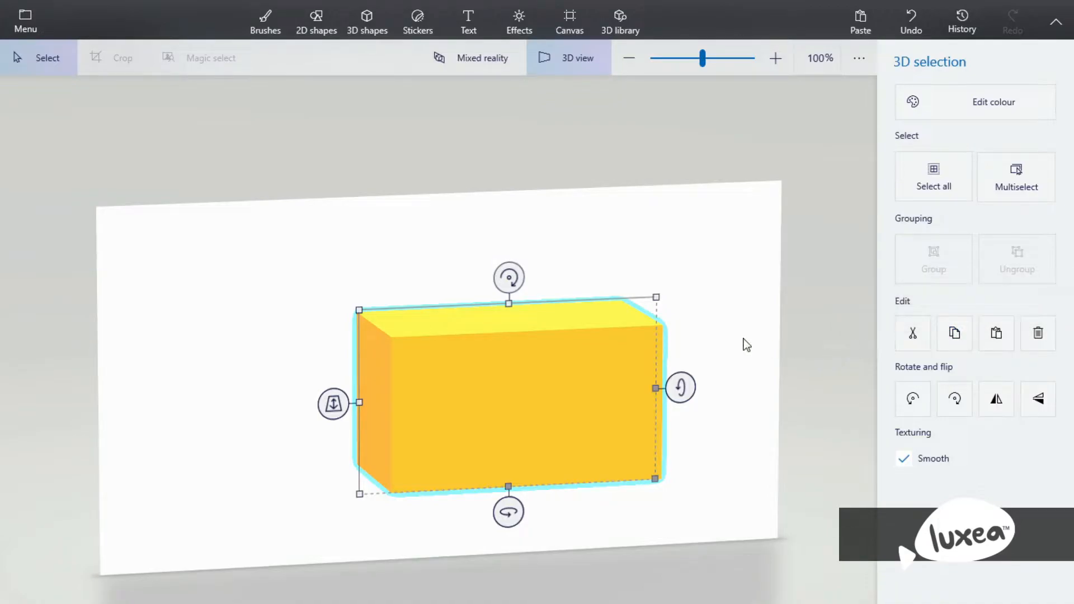
click(997, 335)
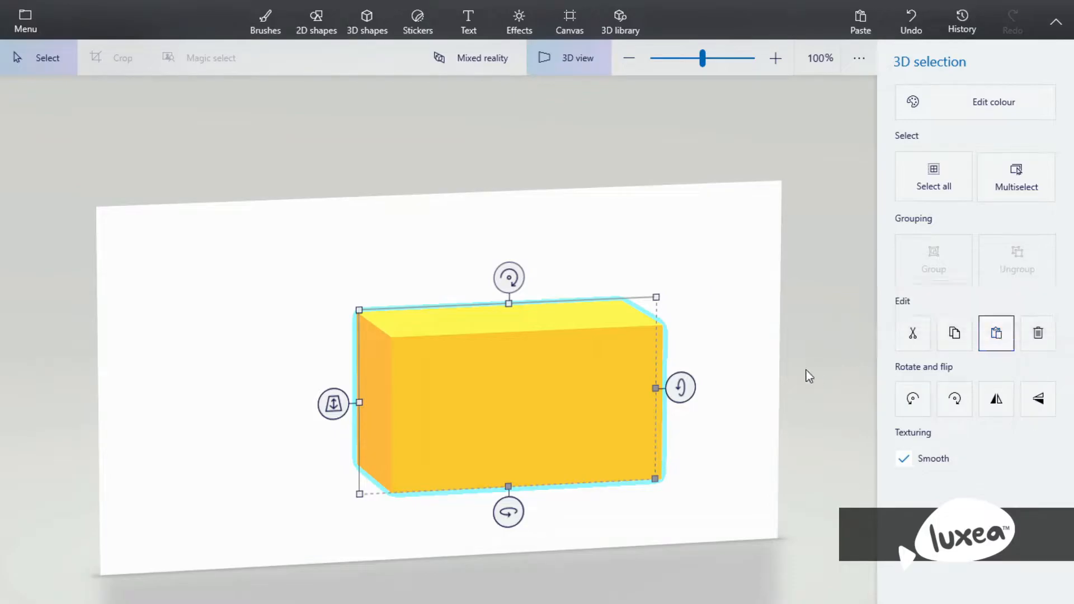
Step: Move the duplicated gold box up and to the side of the original, and delete the duplicate
drag(583, 384, 348, 350)
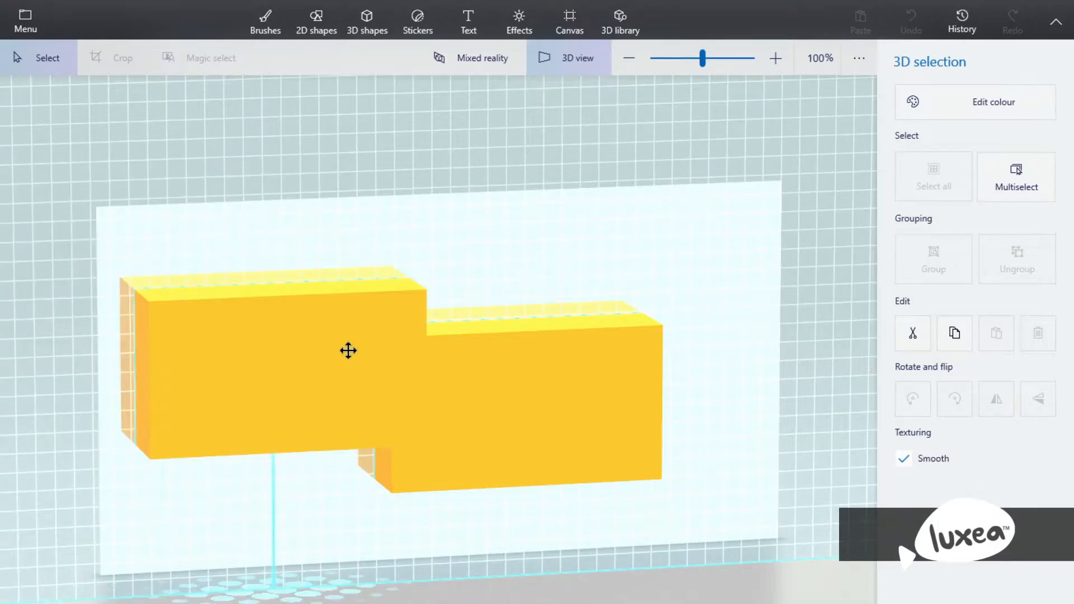
click(782, 391)
click(405, 429)
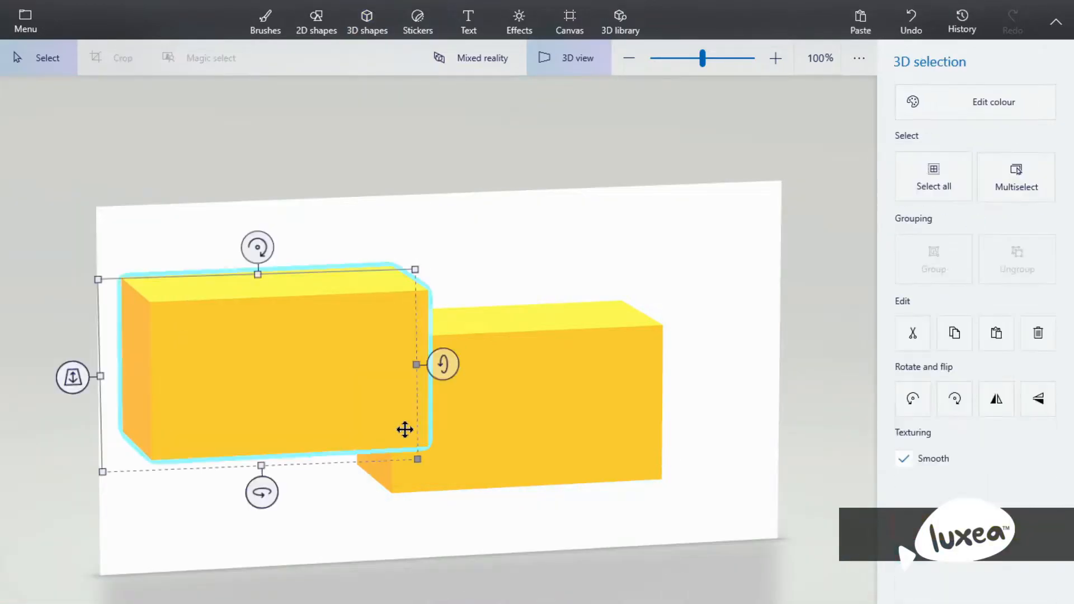
key(Delete)
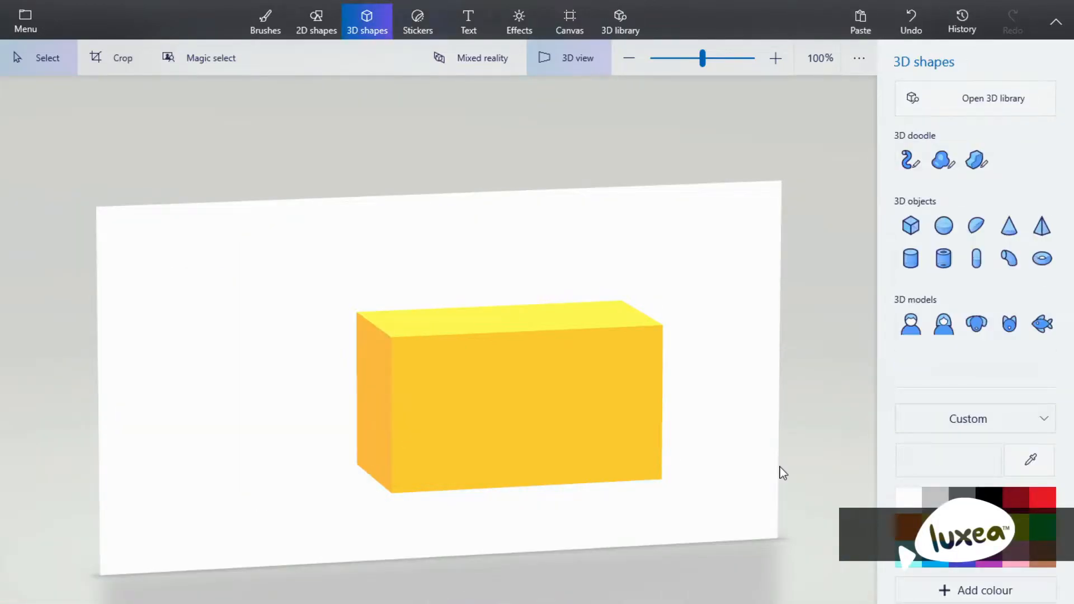
Step: Try the 90-degree rotations on the remaining gold box, one counter-clockwise and one clockwise
click(537, 456)
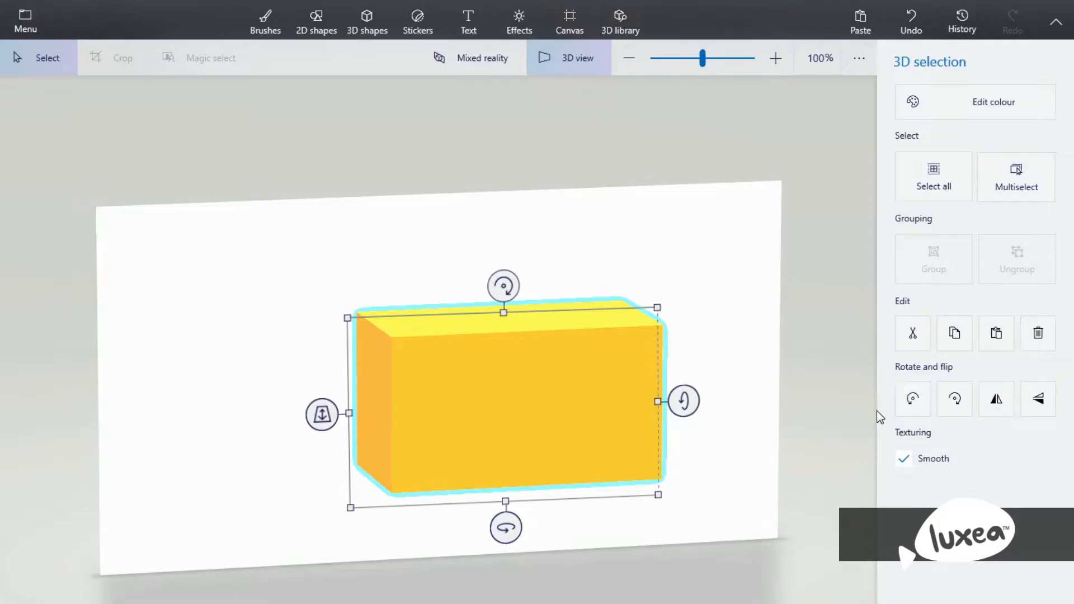
click(913, 404)
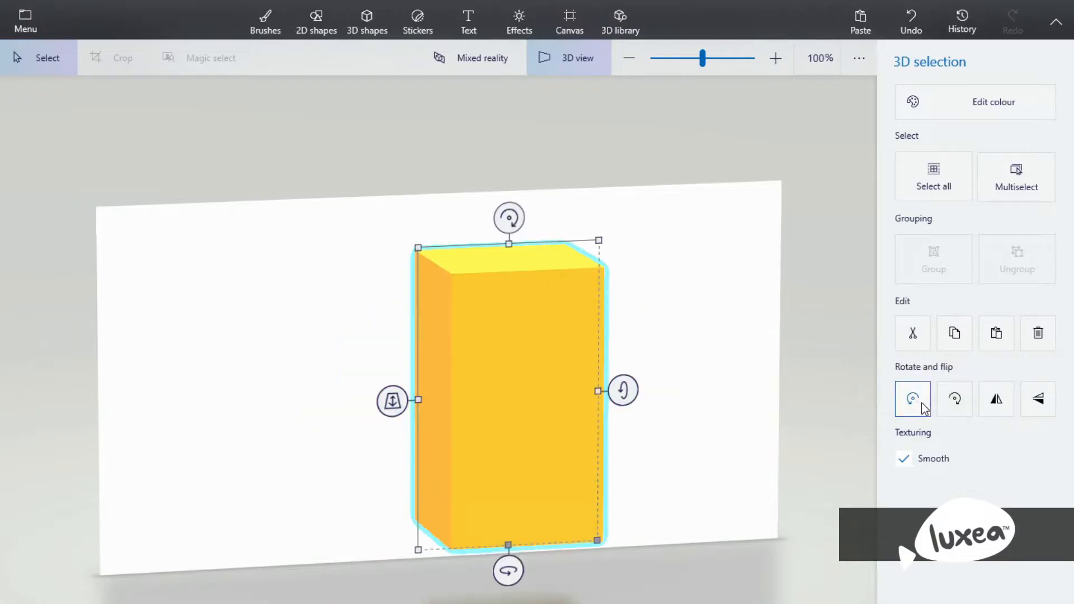
click(965, 402)
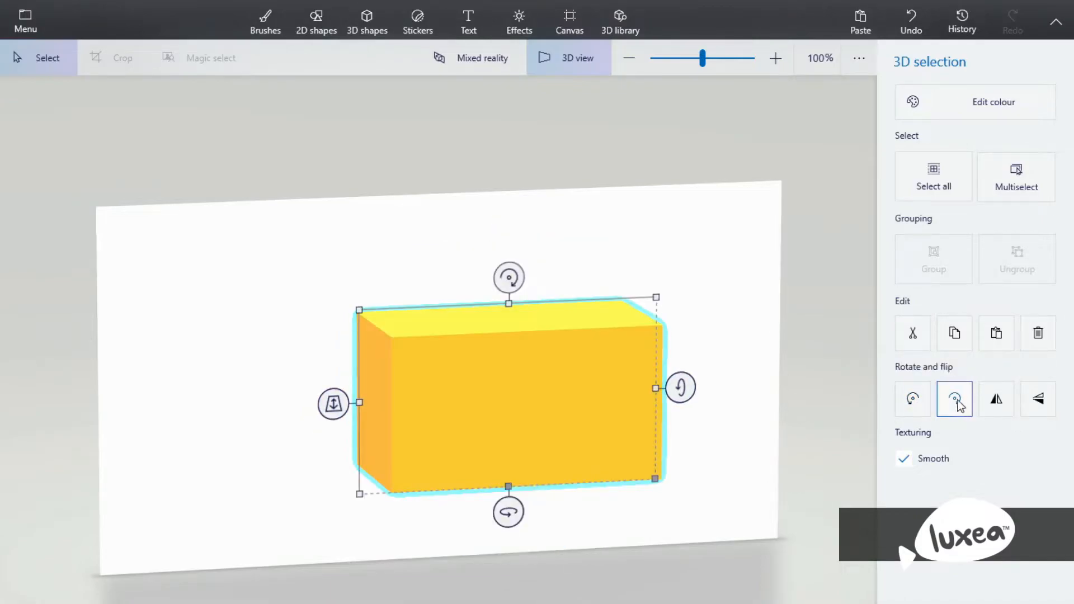
Step: Try flipping the level gold box horizontally several times
click(1000, 405)
click(998, 402)
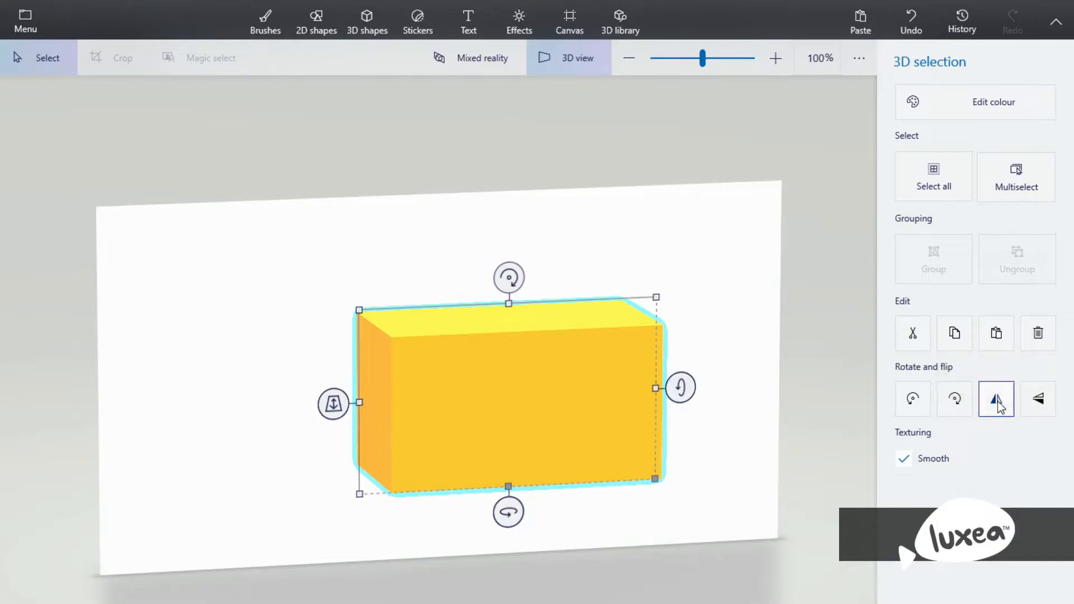
click(998, 402)
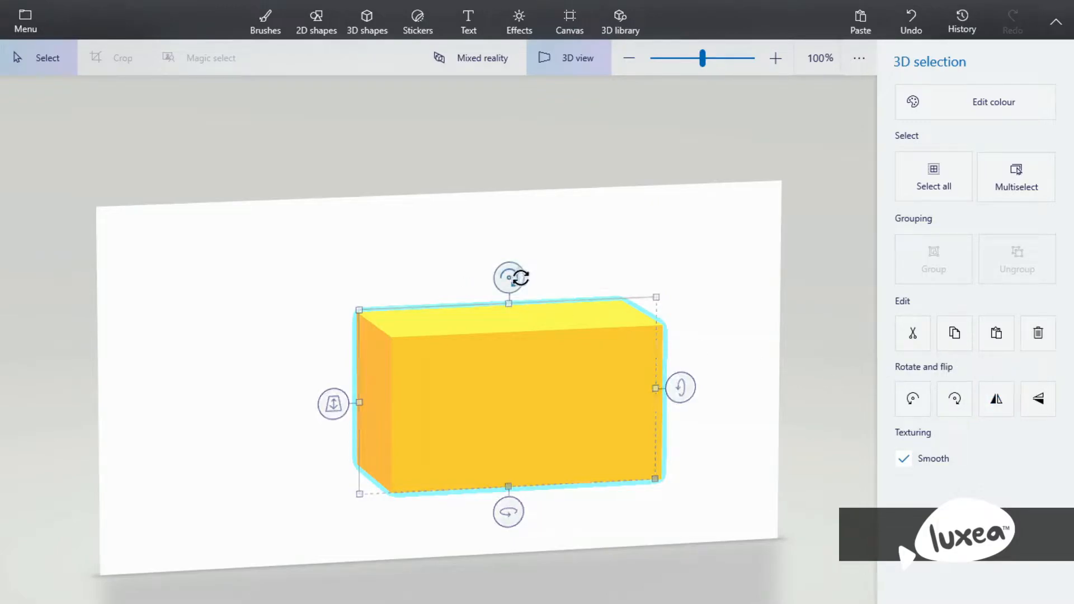
Step: Tilt the gold box and flip it horizontally several times to test the mirroring on a rotated object
drag(520, 274, 564, 286)
click(996, 414)
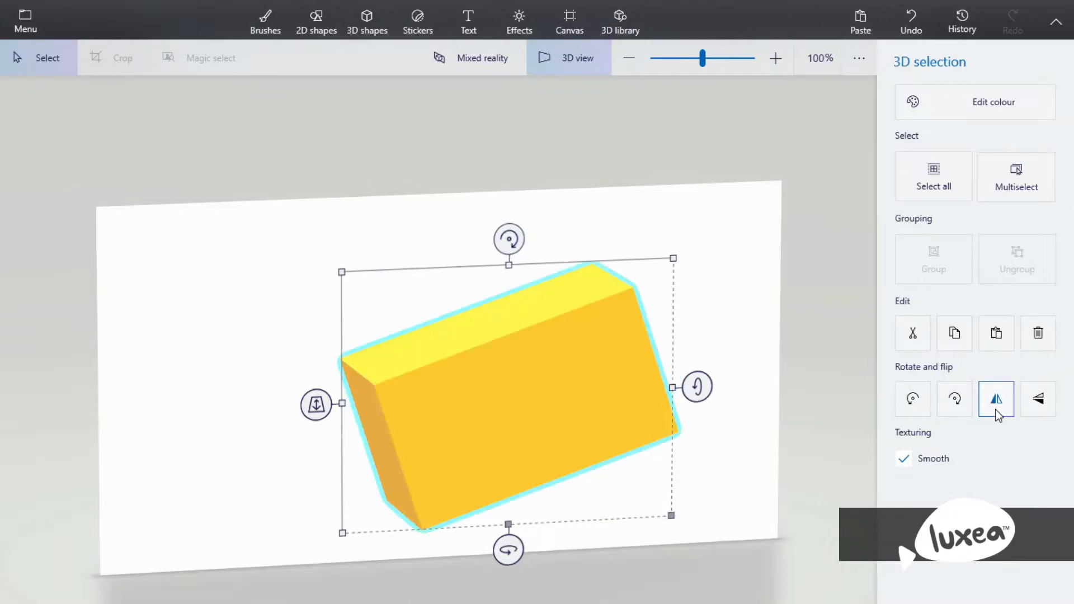
click(996, 413)
click(997, 413)
mouse_move(508, 239)
mouse_down()
mouse_move(447, 257)
mouse_move(507, 241)
mouse_up()
Step: Flip the gold box vertically several times while it is tilted, and rotate it back to level
click(1034, 400)
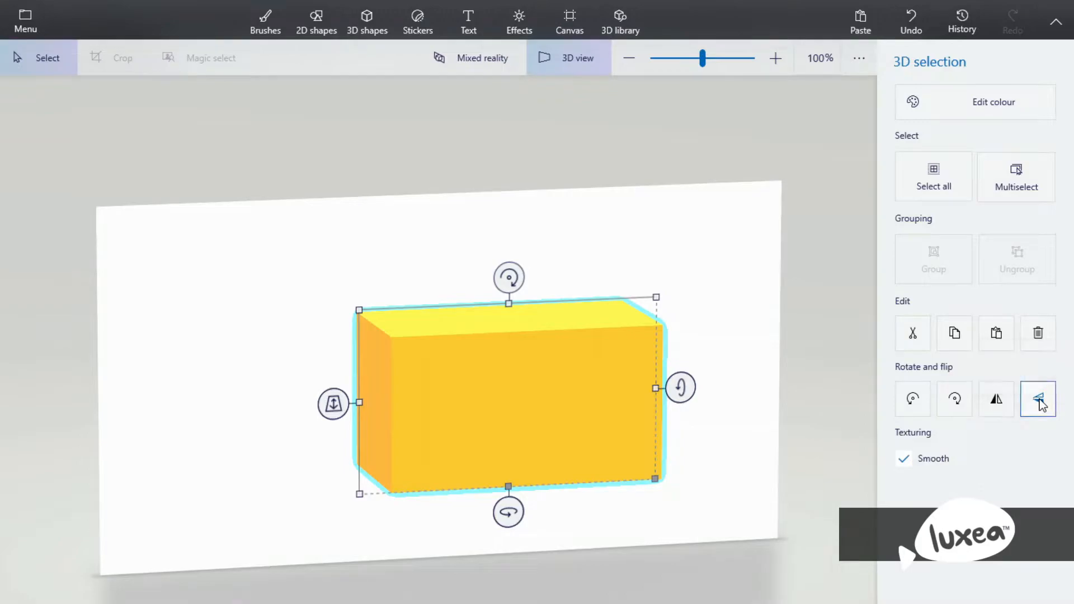
click(1041, 404)
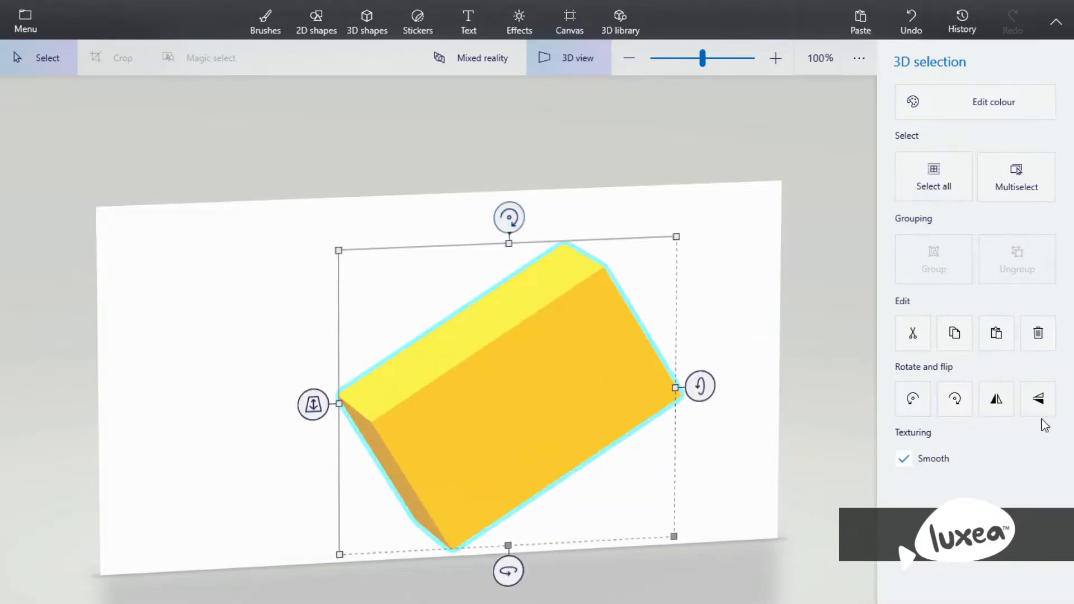
click(1046, 404)
click(1045, 404)
right_drag(752, 290, 716, 280)
drag(508, 217, 606, 259)
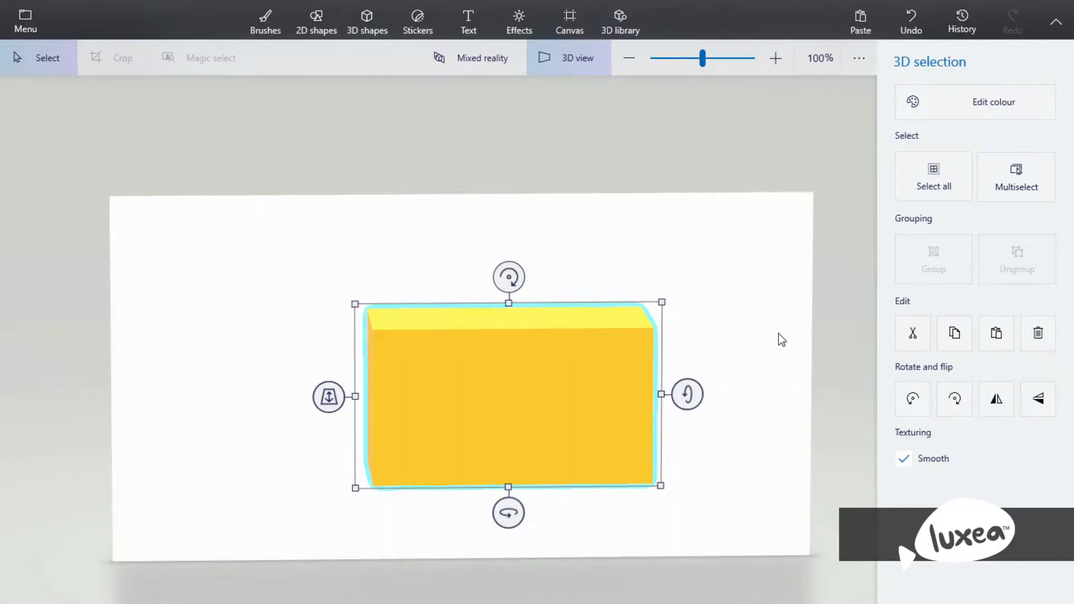
Step: Try the Smooth texturing option on the gold box, inspect the box from other angles and deselect it
click(905, 460)
drag(735, 435, 700, 418)
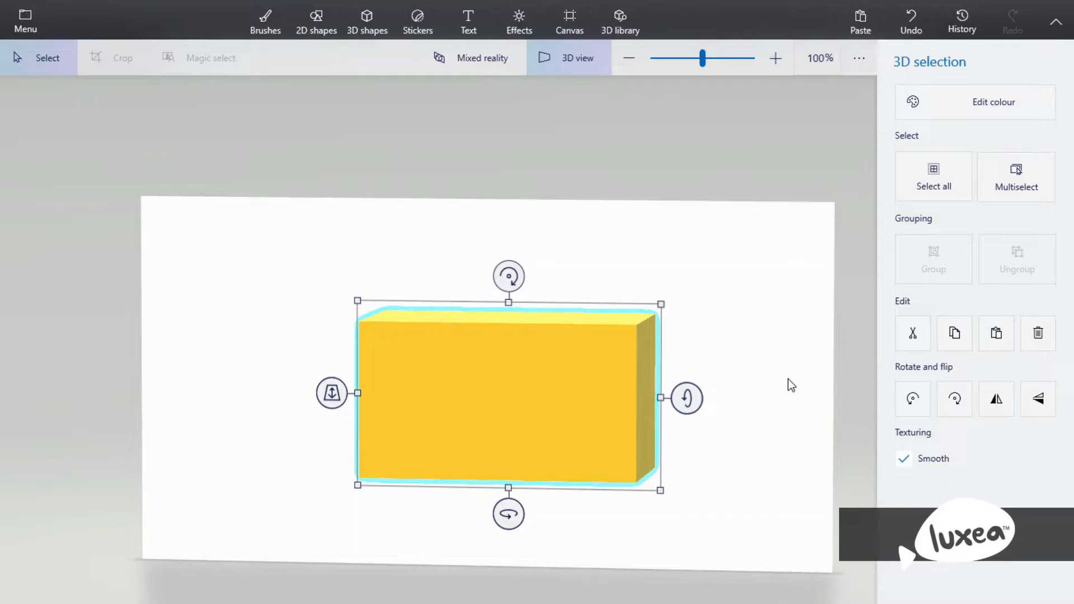
mouse_move(791, 384)
mouse_down()
mouse_move(839, 422)
mouse_move(812, 393)
mouse_move(798, 402)
mouse_up()
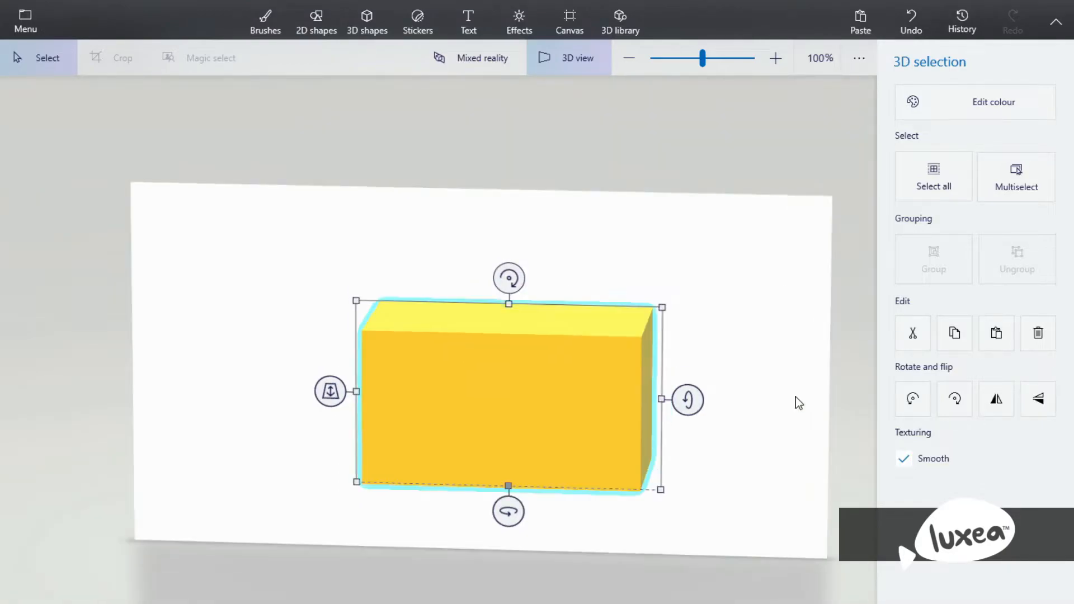
click(774, 315)
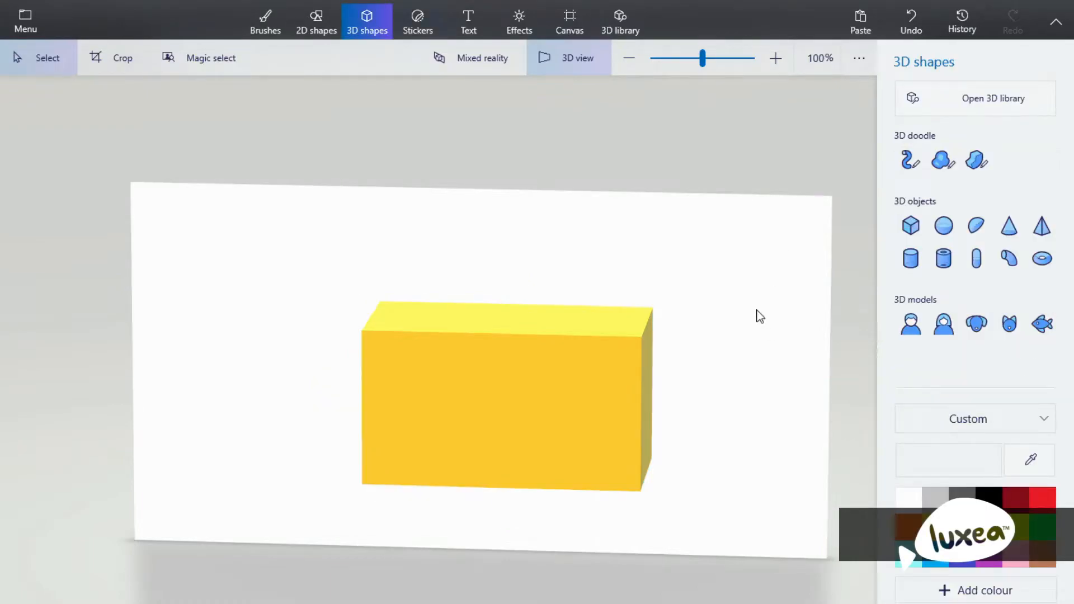
Step: Draw a black circle outline on the box's front face, stamp it, and place a second circle overlapping it to the right
click(306, 25)
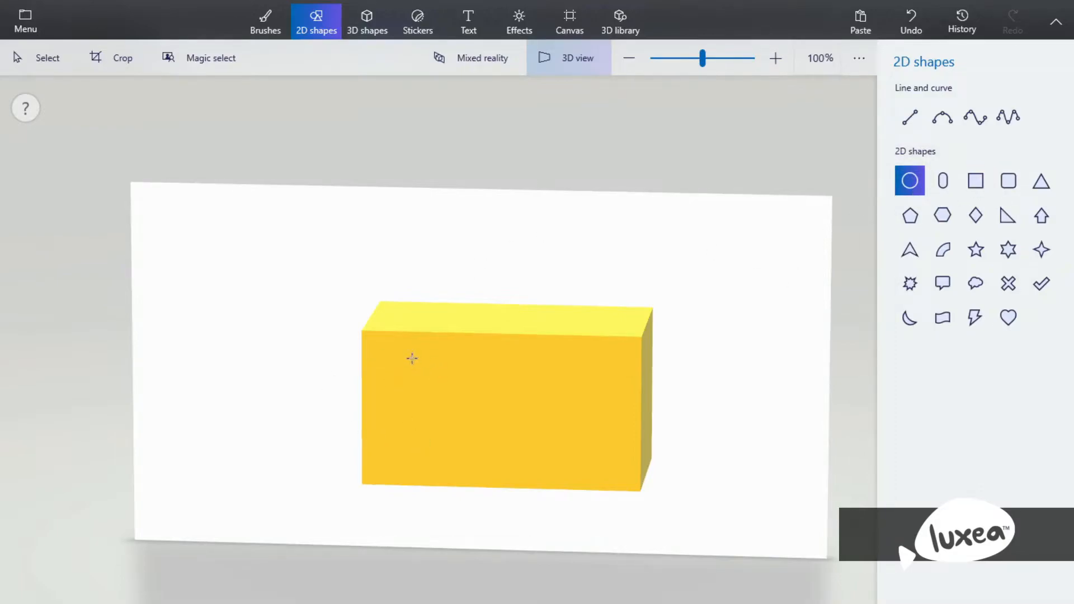
mouse_move(414, 362)
mouse_down()
mouse_move(523, 459)
mouse_move(451, 458)
mouse_move(548, 492)
mouse_move(563, 448)
mouse_move(531, 450)
mouse_move(545, 461)
mouse_move(500, 446)
mouse_move(538, 467)
mouse_move(482, 442)
mouse_move(508, 471)
mouse_move(474, 436)
mouse_move(496, 448)
mouse_move(503, 384)
mouse_move(435, 426)
mouse_move(515, 447)
mouse_move(525, 472)
mouse_up()
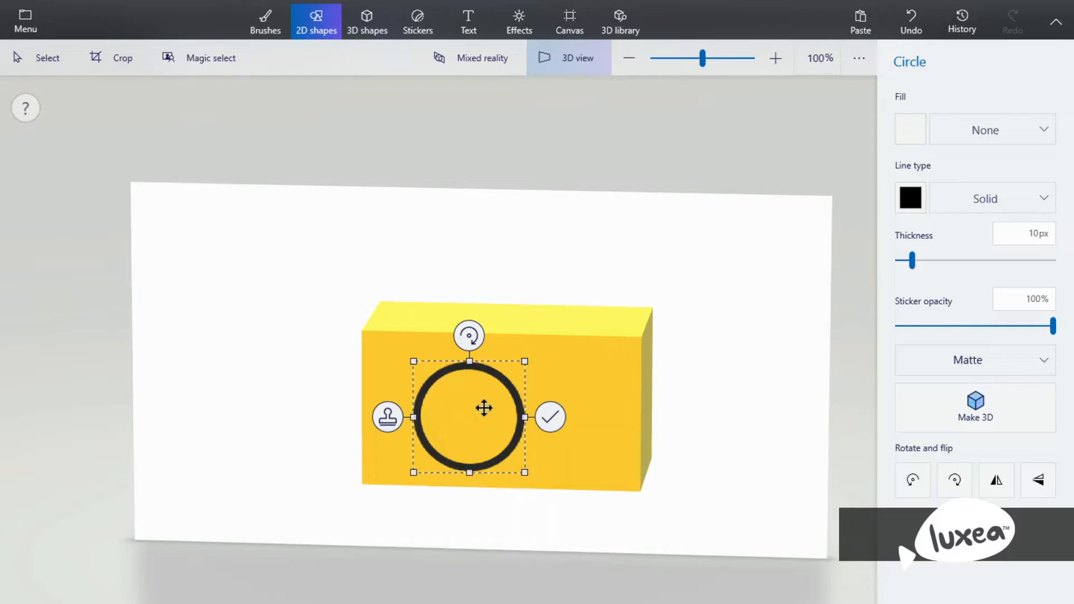
mouse_move(460, 331)
mouse_down()
mouse_move(388, 407)
mouse_move(455, 334)
mouse_move(635, 397)
mouse_move(469, 334)
mouse_up()
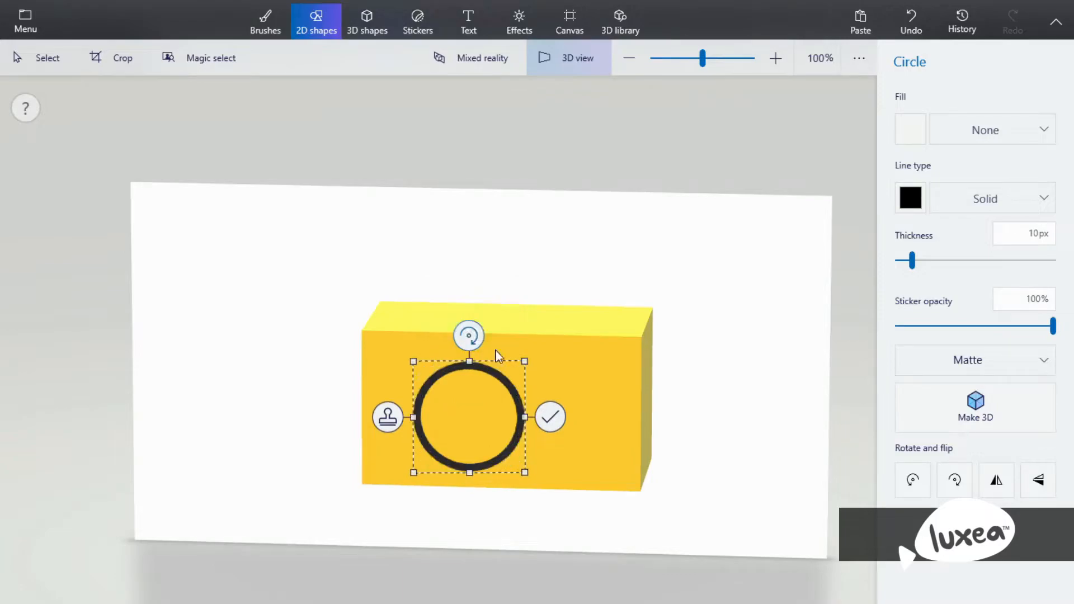
click(388, 419)
drag(491, 448, 559, 448)
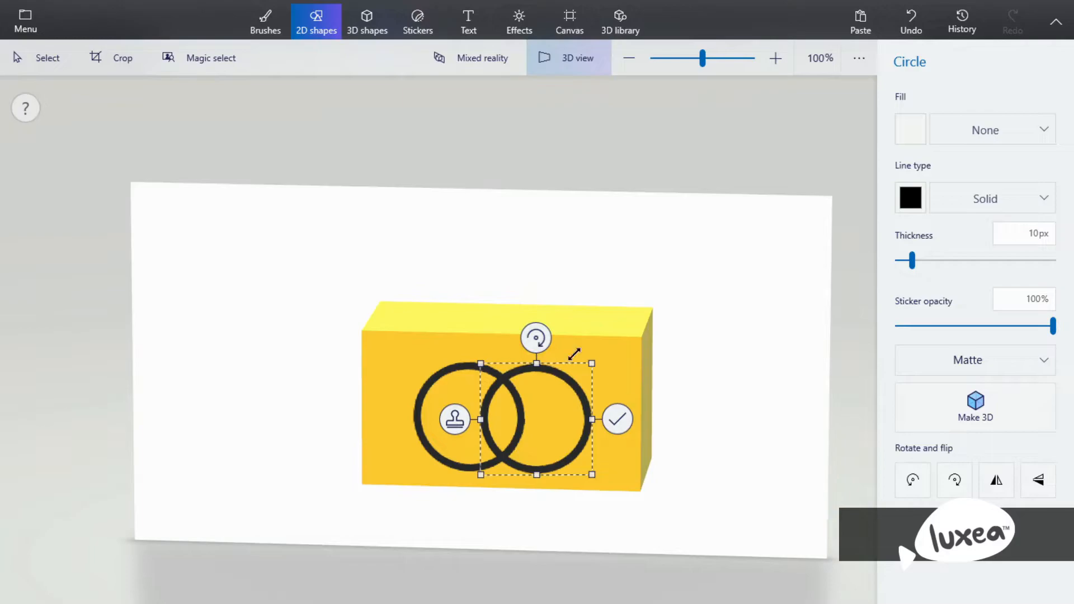
click(618, 419)
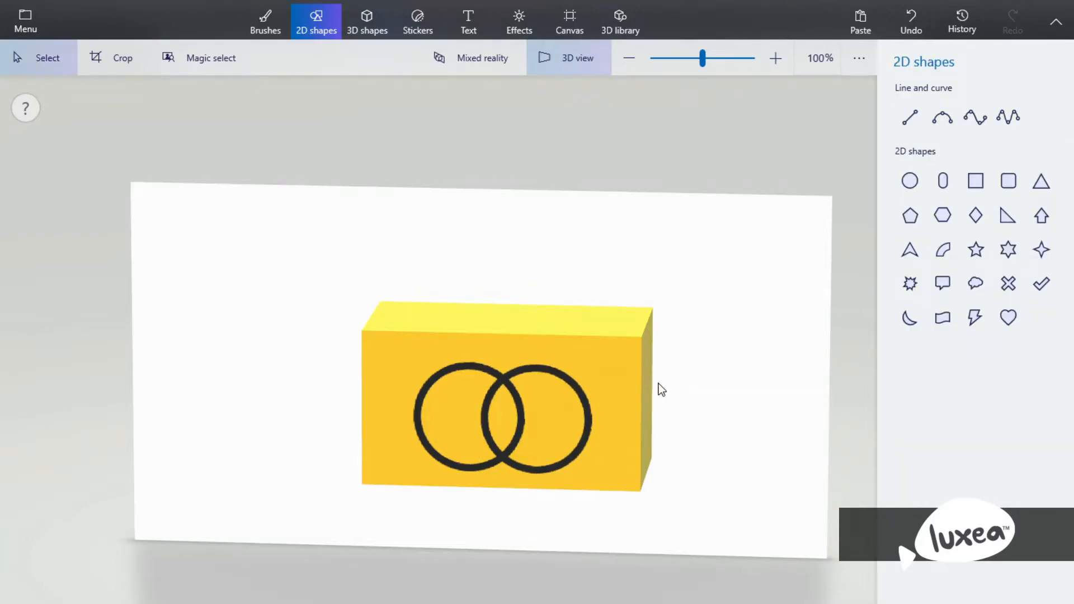
Step: Undo both circles on the box's front face
key(ctrl+z)
key(ctrl+z)
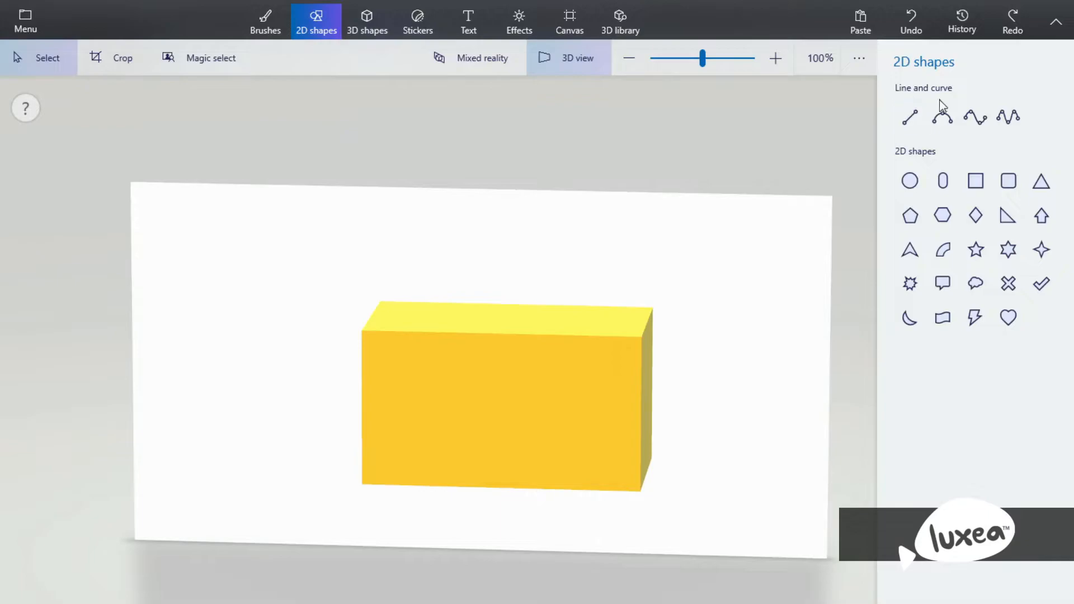
Step: Try a straight line on the box's front face, reposition both its endpoints, and delete it
click(912, 119)
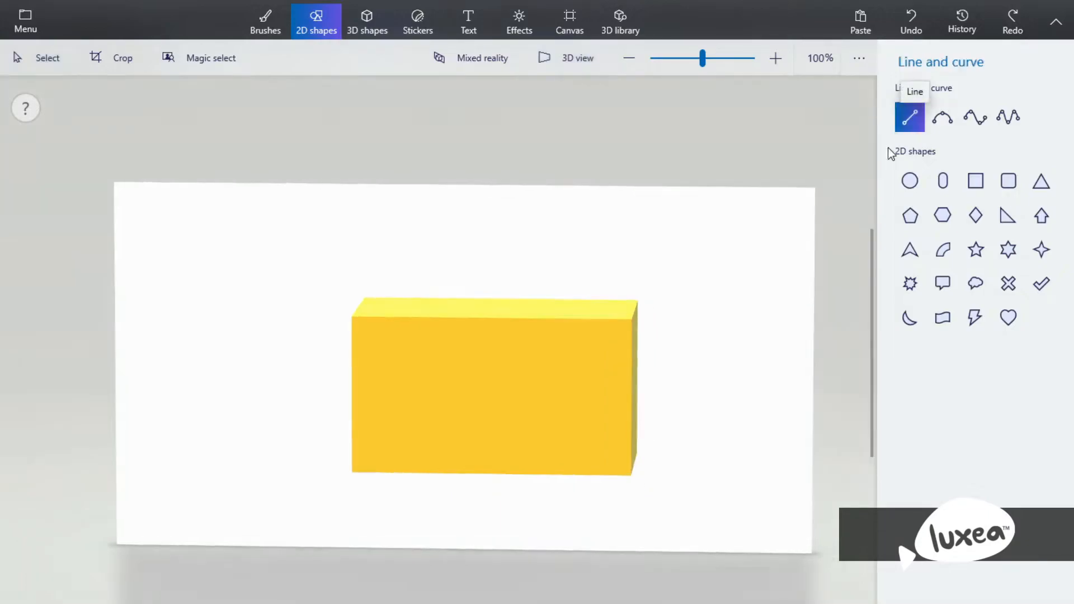
drag(400, 330, 437, 393)
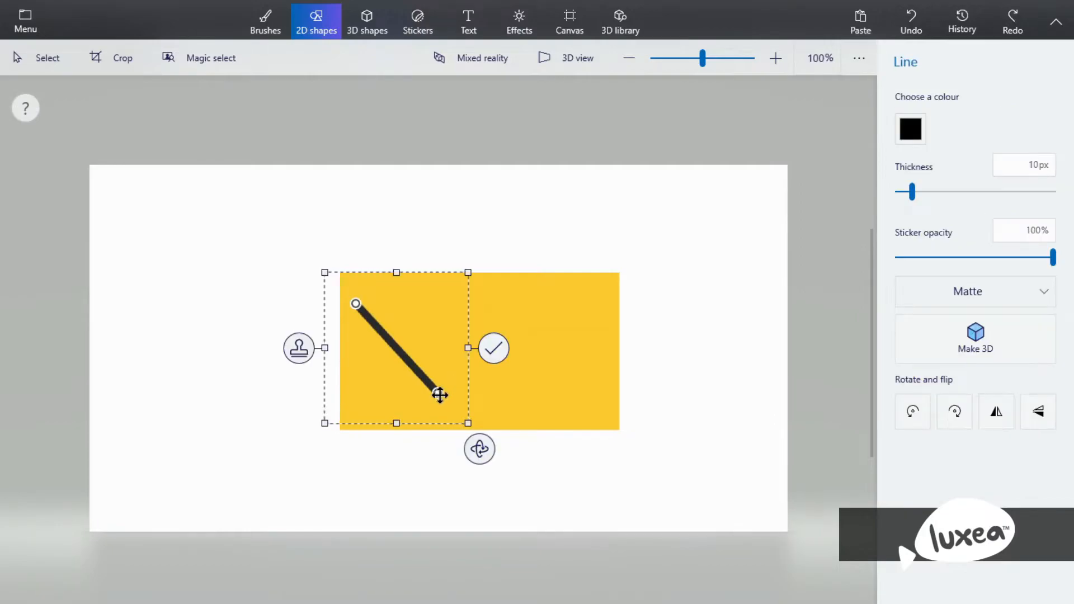
drag(437, 393, 518, 403)
drag(356, 308, 383, 300)
drag(520, 411, 523, 386)
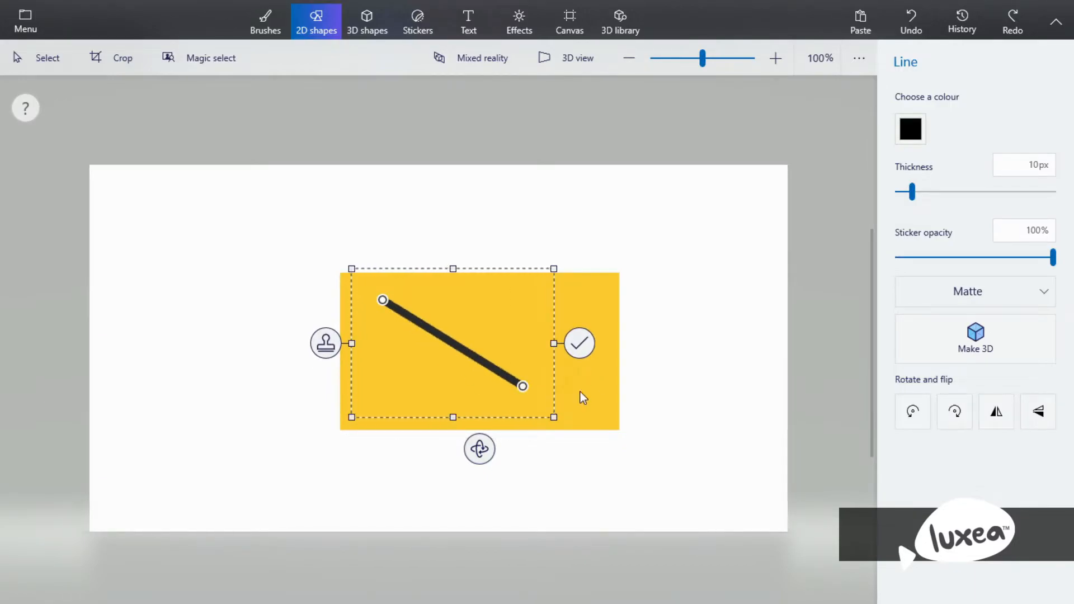
key(Delete)
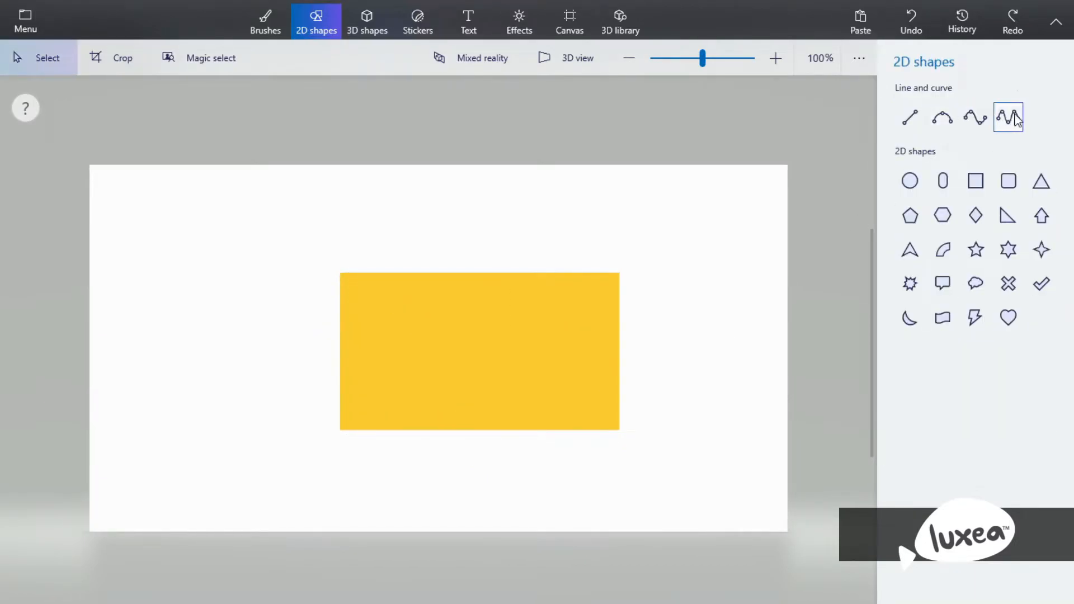
Step: Try a 3-point curve on the box's front face, reshape it by its points, and delete it
click(953, 120)
mouse_move(372, 380)
mouse_down()
mouse_move(434, 328)
mouse_move(512, 334)
mouse_move(448, 304)
mouse_move(477, 335)
mouse_move(494, 316)
mouse_up()
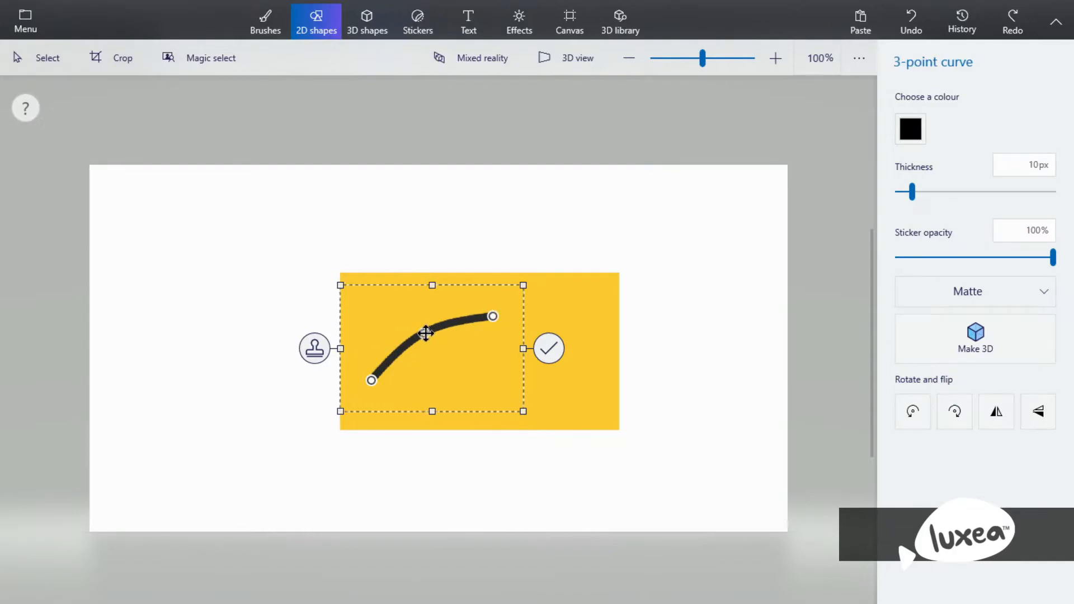
drag(426, 333, 386, 315)
drag(492, 315, 492, 305)
key(Delete)
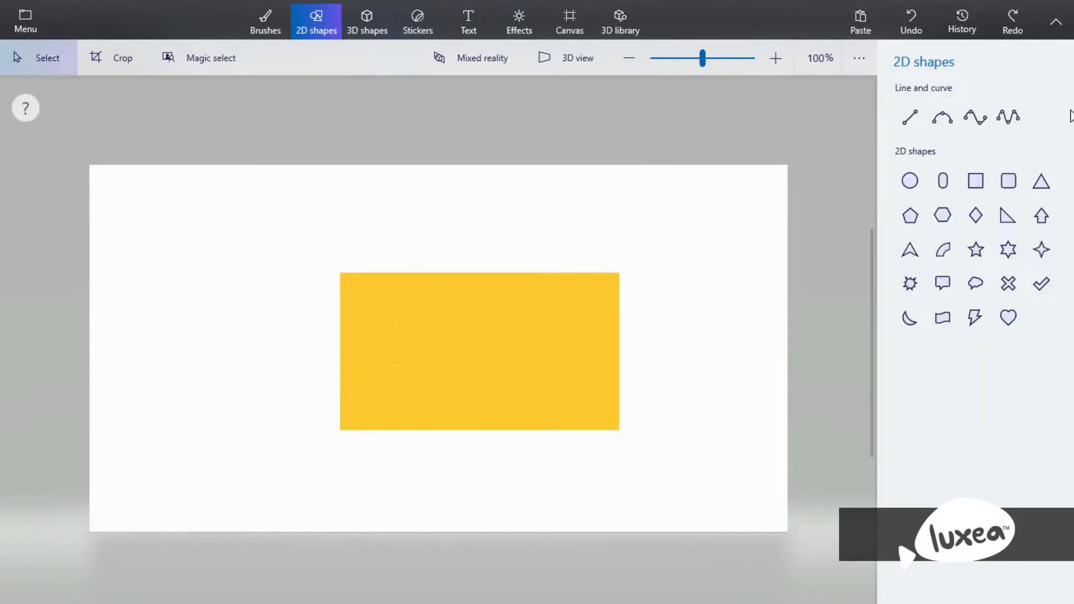
Step: Try a 4-point curve on the box's front face, bend it into a sideways U, and delete it
click(980, 120)
mouse_move(395, 354)
mouse_down()
mouse_move(528, 335)
mouse_move(563, 377)
mouse_move(566, 314)
mouse_move(442, 421)
mouse_move(552, 355)
mouse_move(472, 393)
mouse_move(508, 314)
mouse_move(485, 399)
mouse_move(508, 336)
mouse_move(476, 381)
mouse_up()
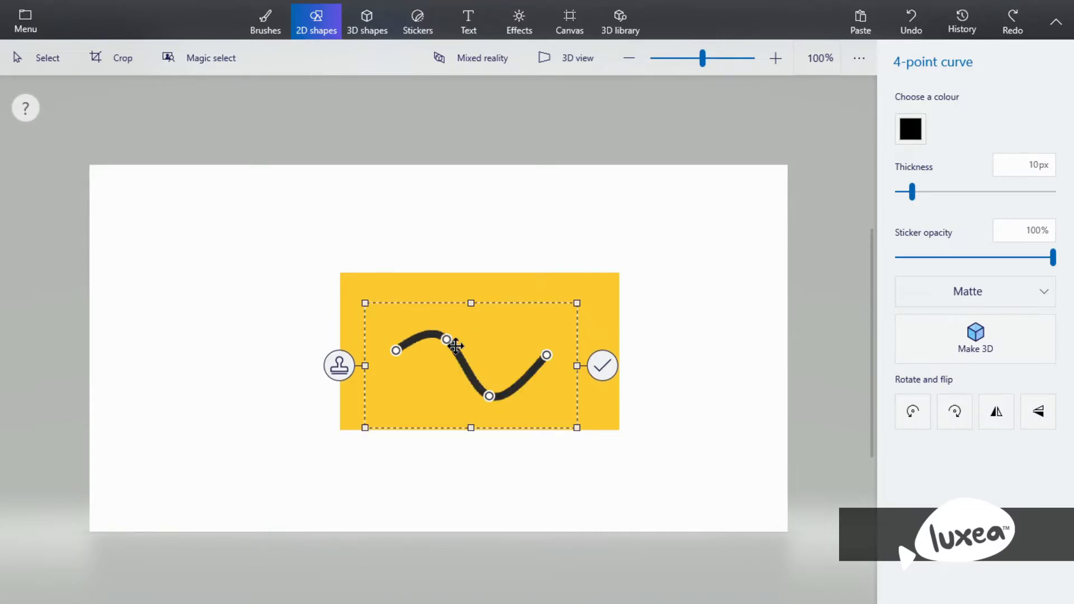
drag(456, 346, 556, 394)
drag(396, 350, 431, 342)
drag(579, 406, 437, 384)
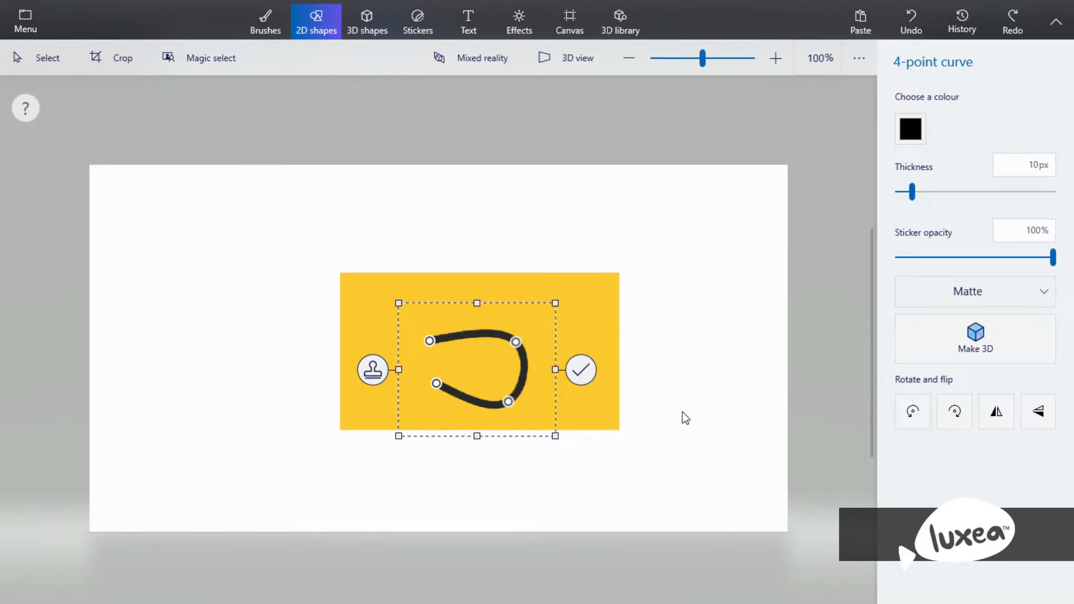
key(Delete)
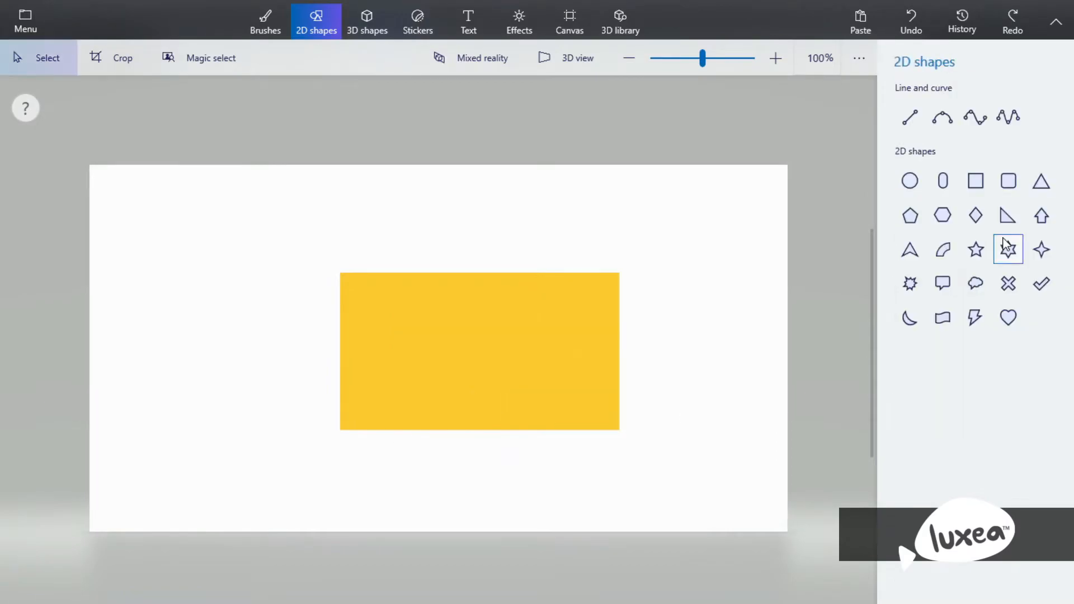
Step: Try a 5-point curve, shrink it to fit the box's front face, shape it into an M, and delete it
click(1012, 123)
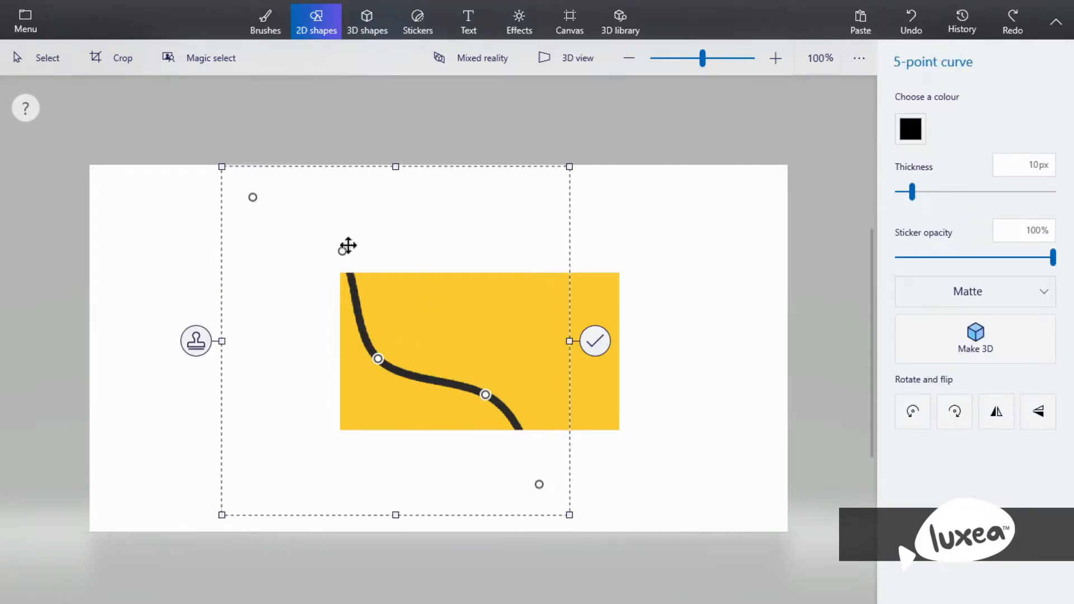
drag(221, 167, 393, 284)
drag(571, 514, 574, 418)
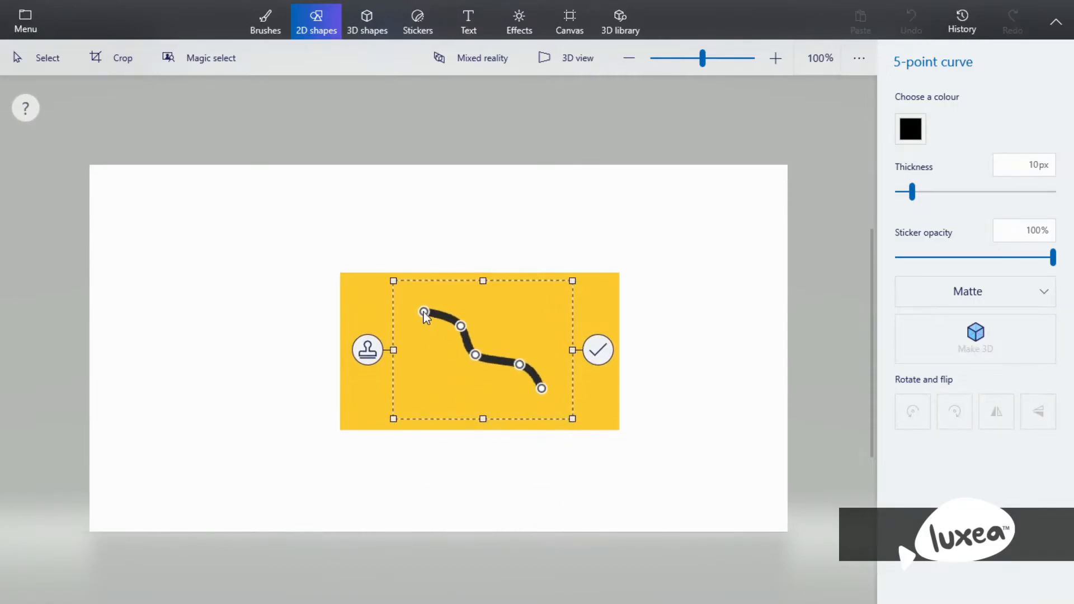
drag(423, 313, 409, 388)
drag(460, 327, 433, 313)
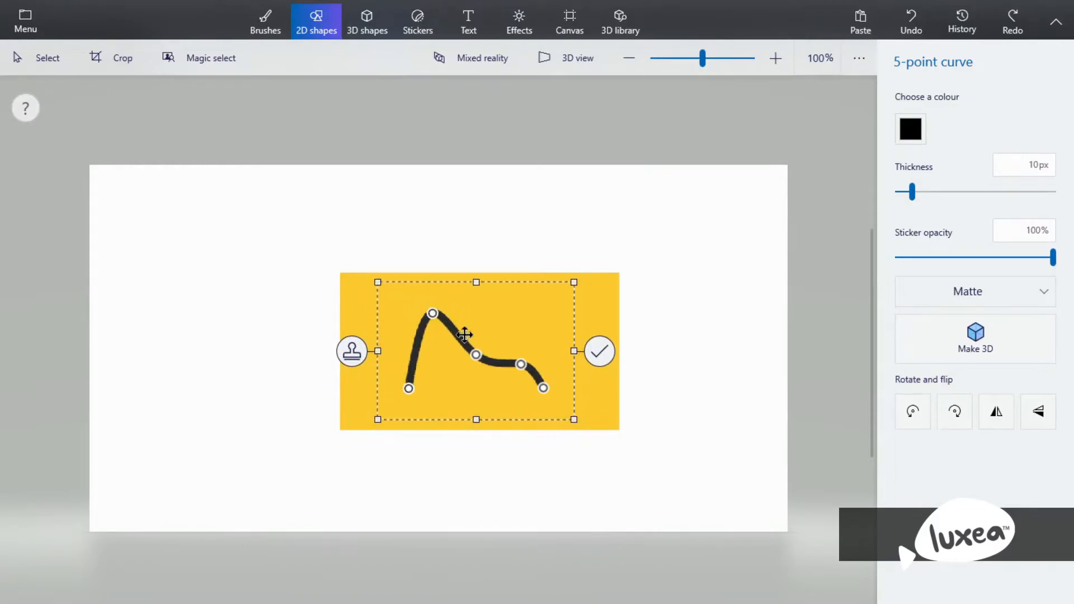
drag(476, 354, 515, 307)
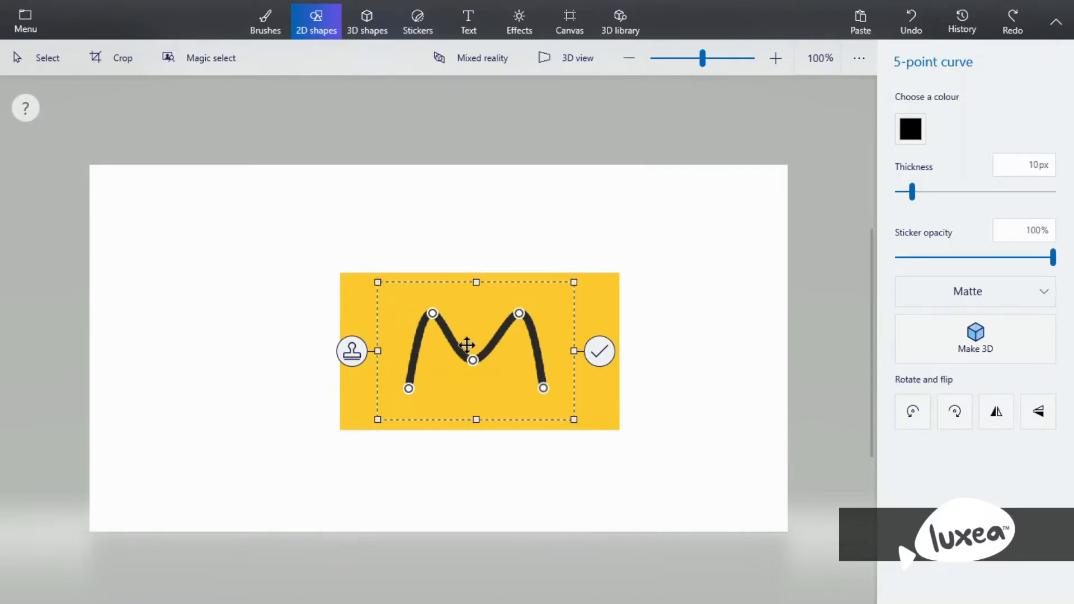
key(Delete)
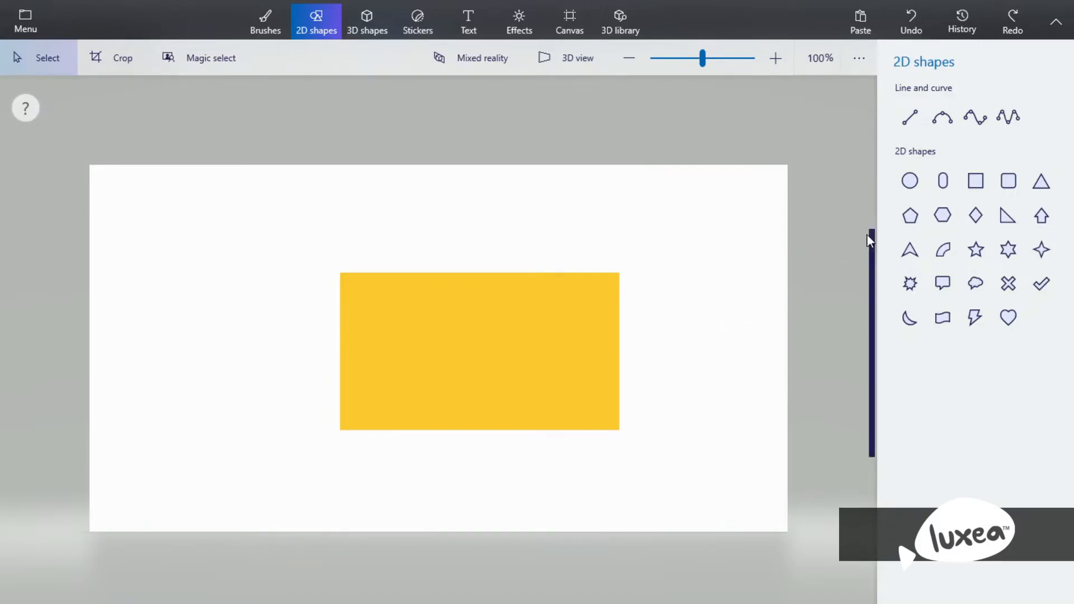
Step: Draw a 2D circle on the box's front face and shrink it to fit within the face
click(917, 188)
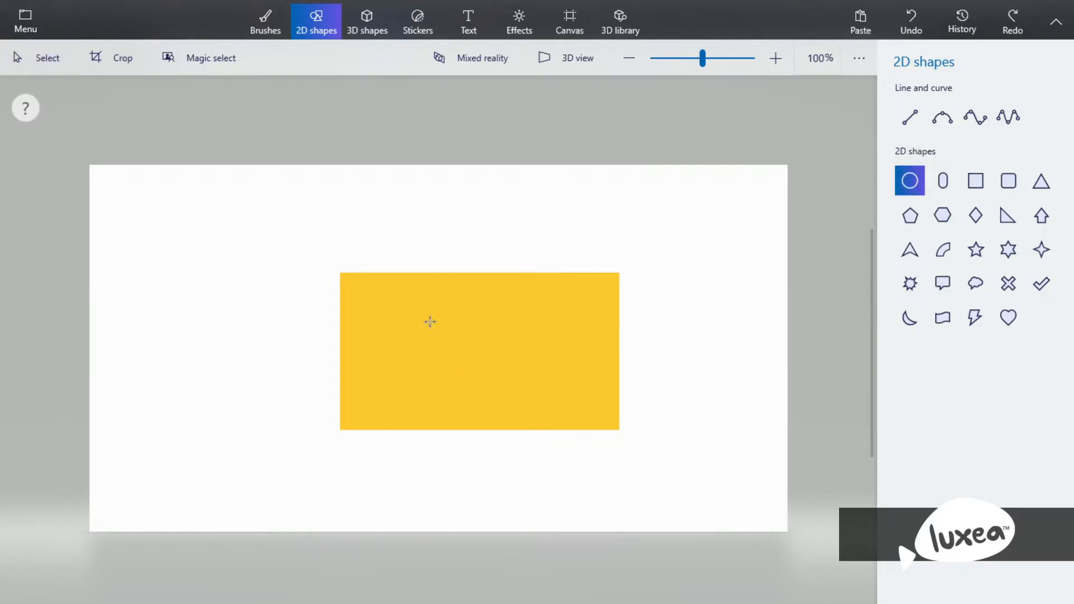
drag(430, 322, 541, 433)
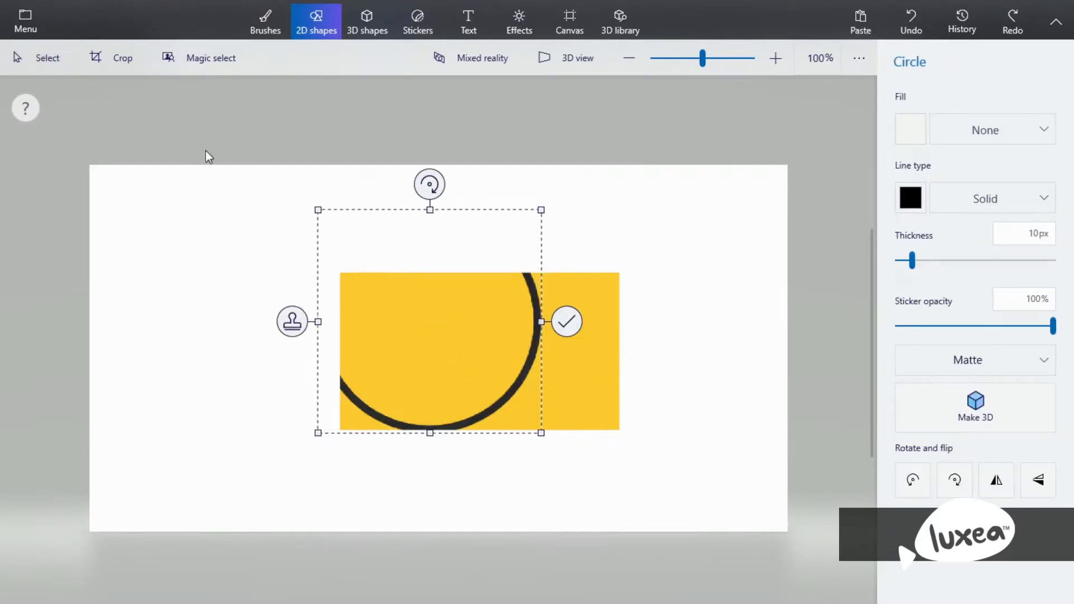
drag(319, 210, 432, 320)
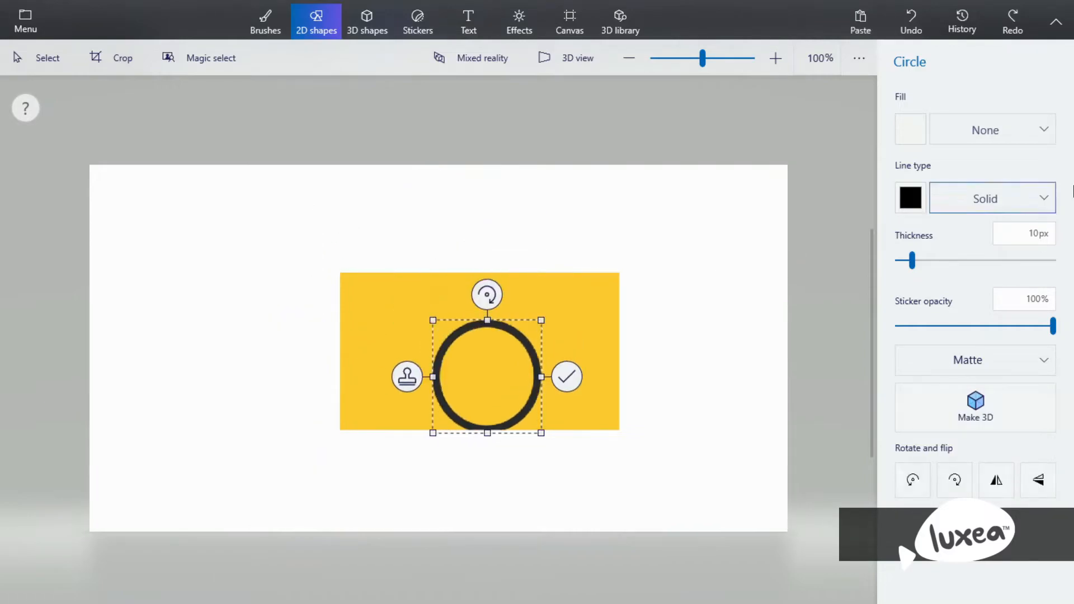
Step: Give the circle a solid blue fill and a solid black outline
click(1037, 203)
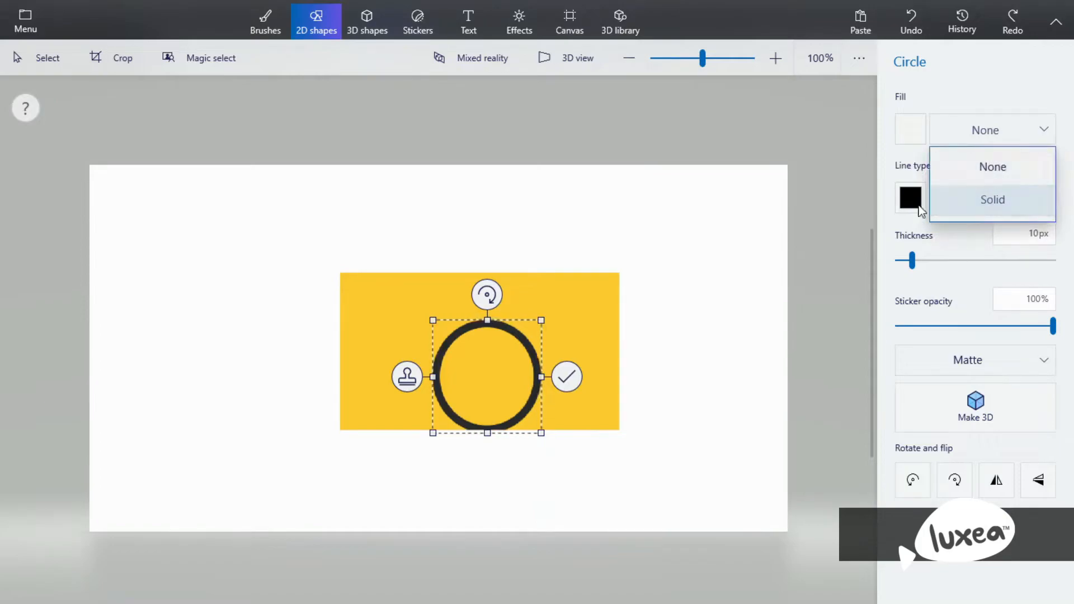
click(843, 201)
click(996, 207)
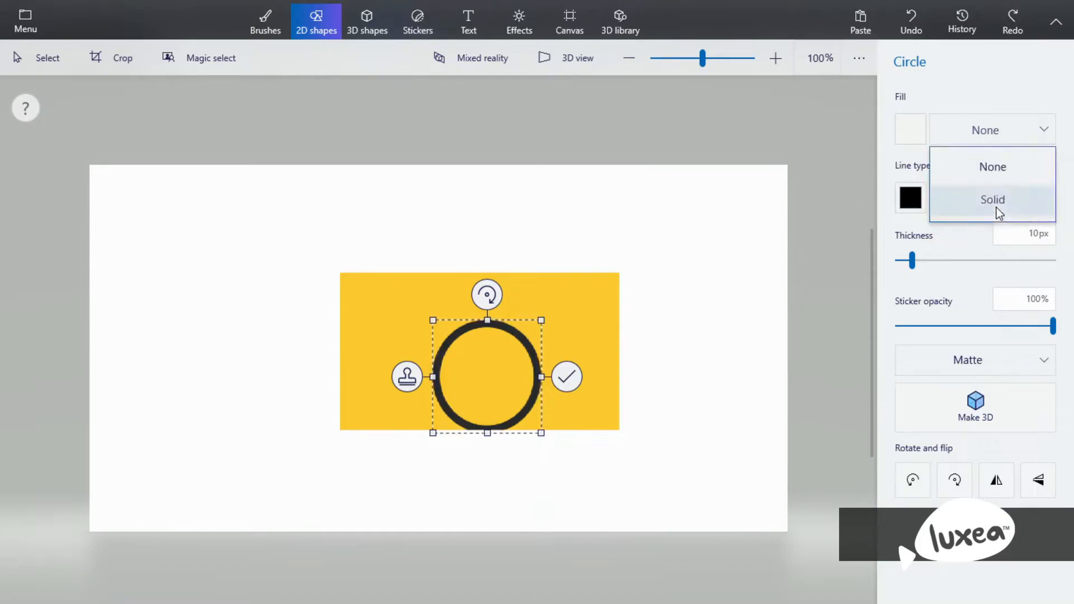
click(997, 166)
click(1036, 204)
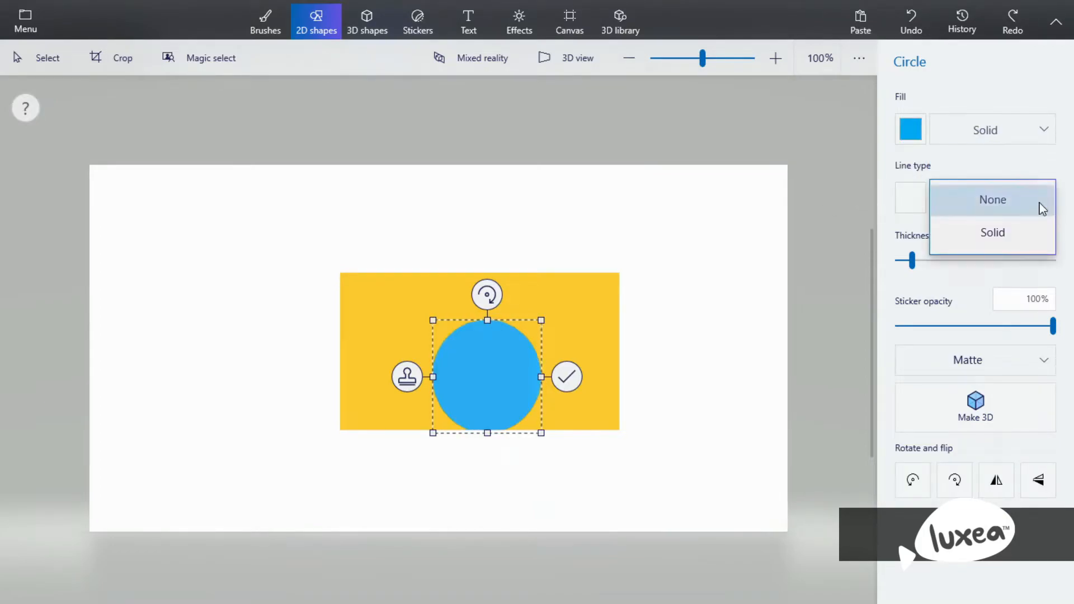
click(998, 234)
click(907, 203)
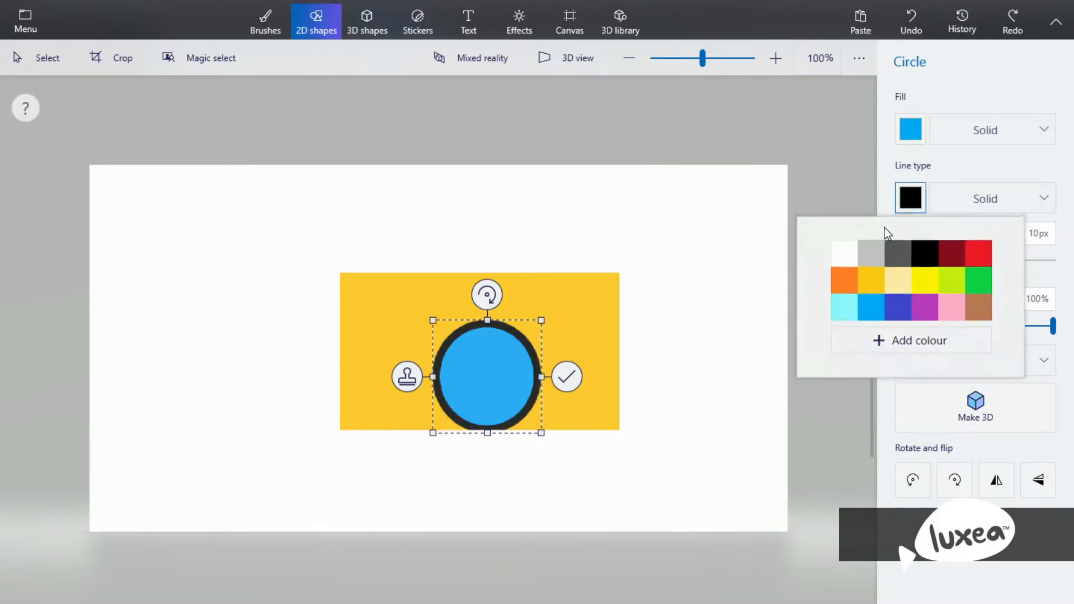
click(832, 124)
Step: Try the circle's fill as None and as solid red, and return it to solid blue
click(973, 131)
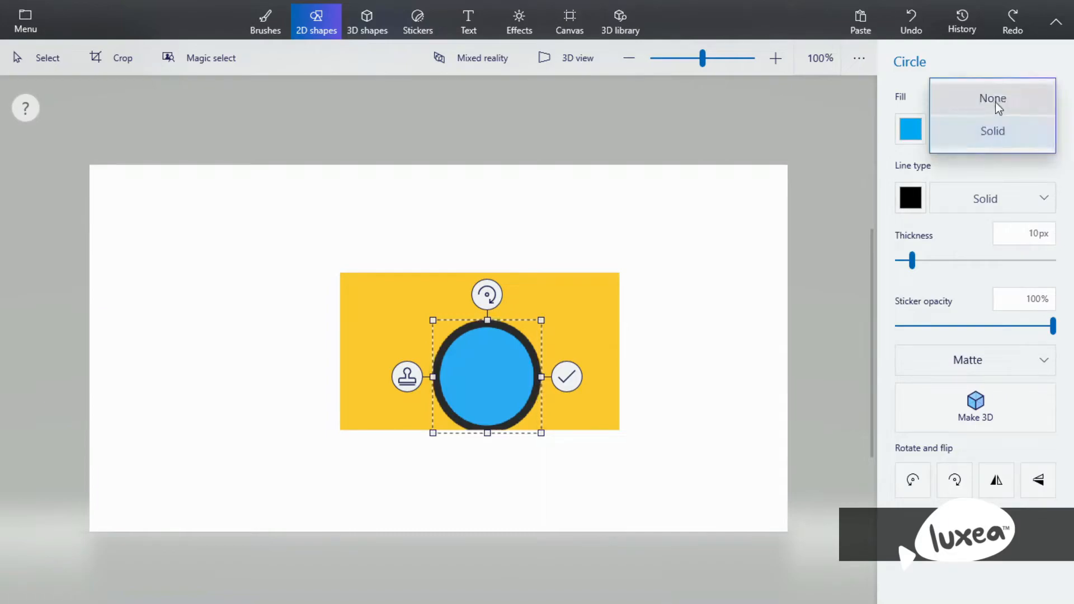
click(996, 102)
click(1021, 136)
click(1011, 160)
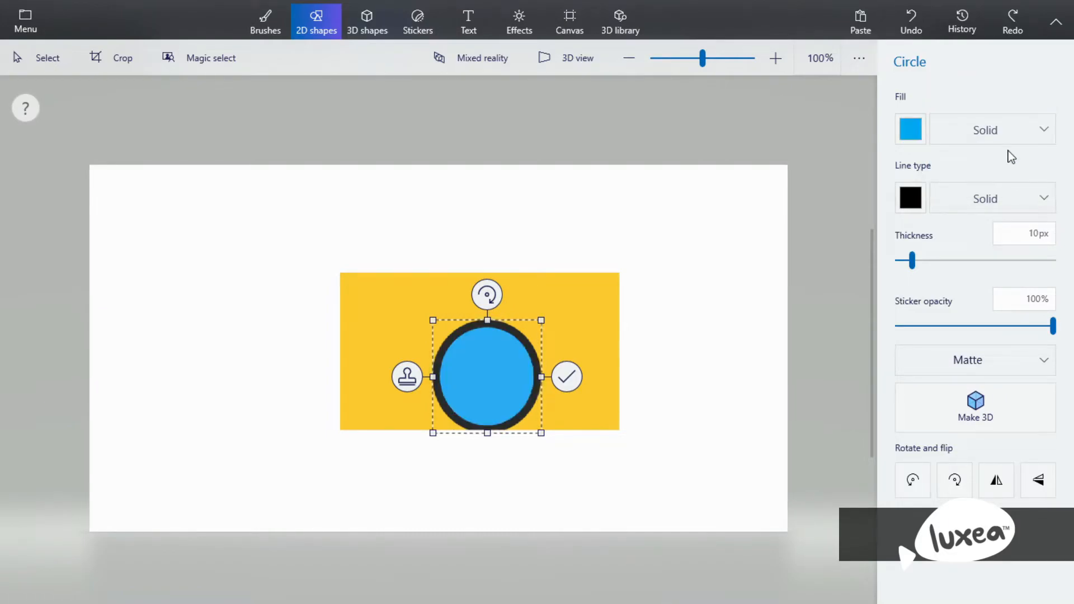
click(916, 130)
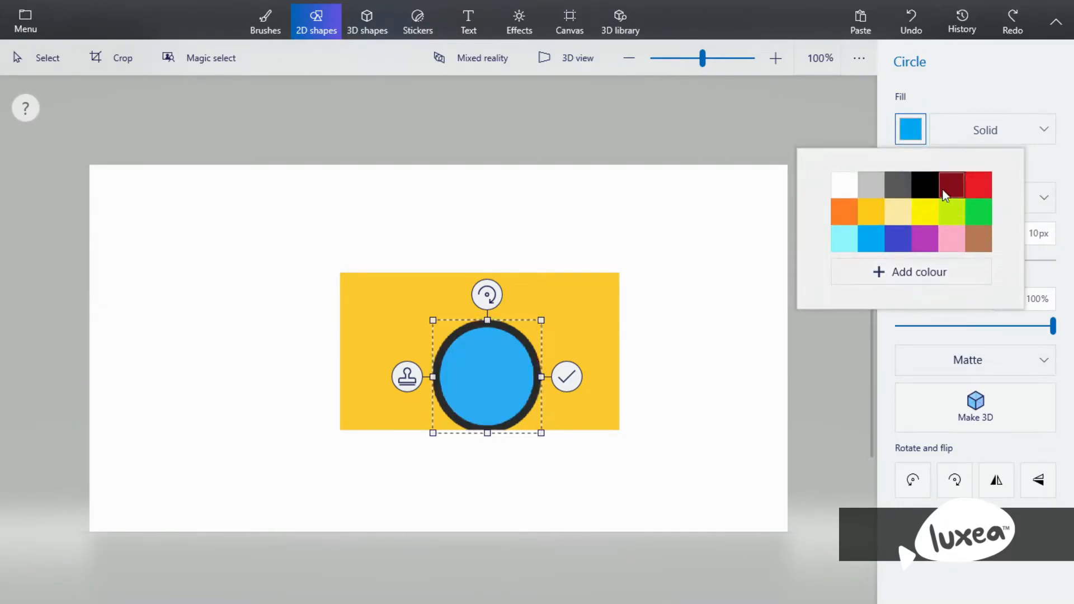
click(978, 185)
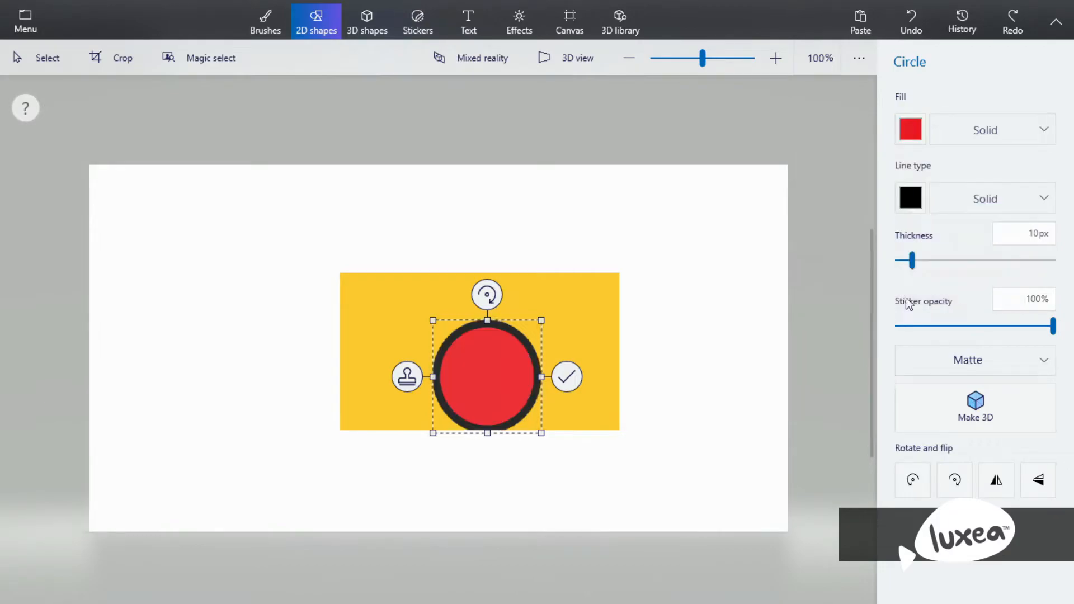
click(914, 130)
click(866, 242)
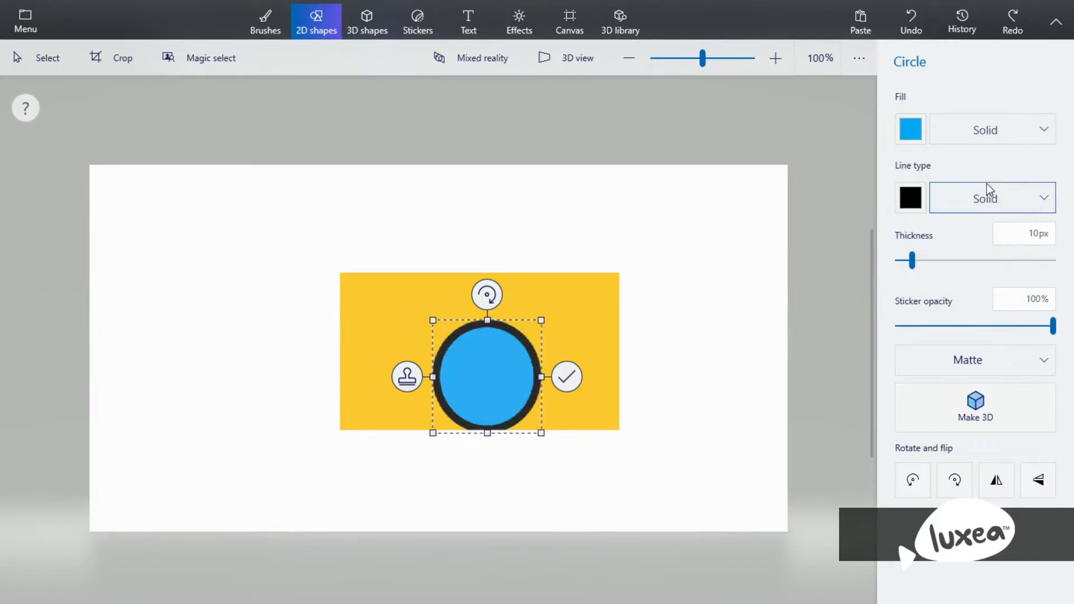
Step: Set the circle's material to Polished metal and move it slightly up and left on the box's front face
click(1033, 365)
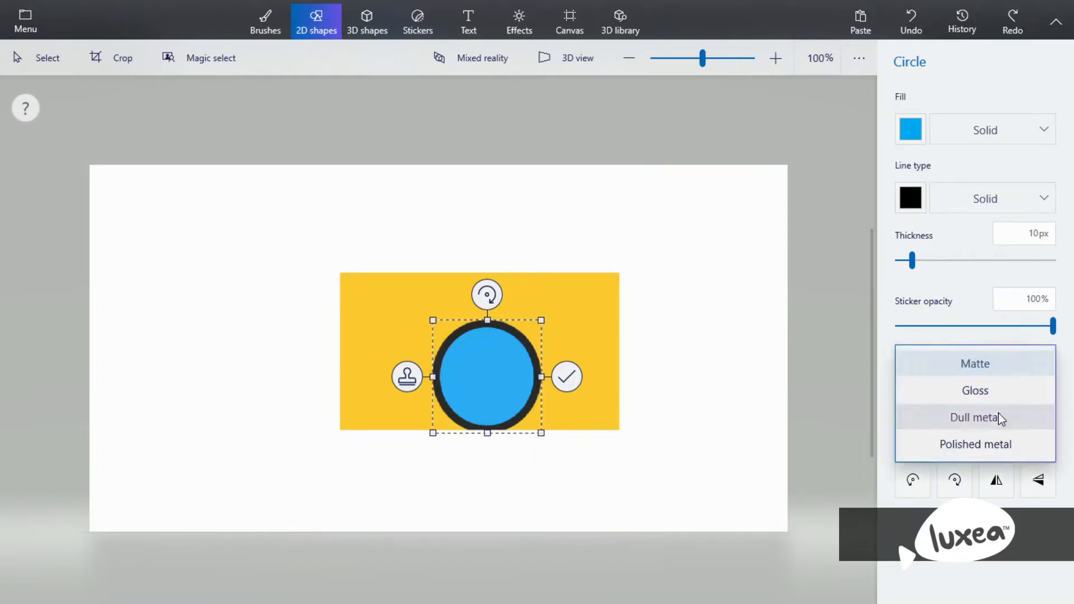
click(1011, 445)
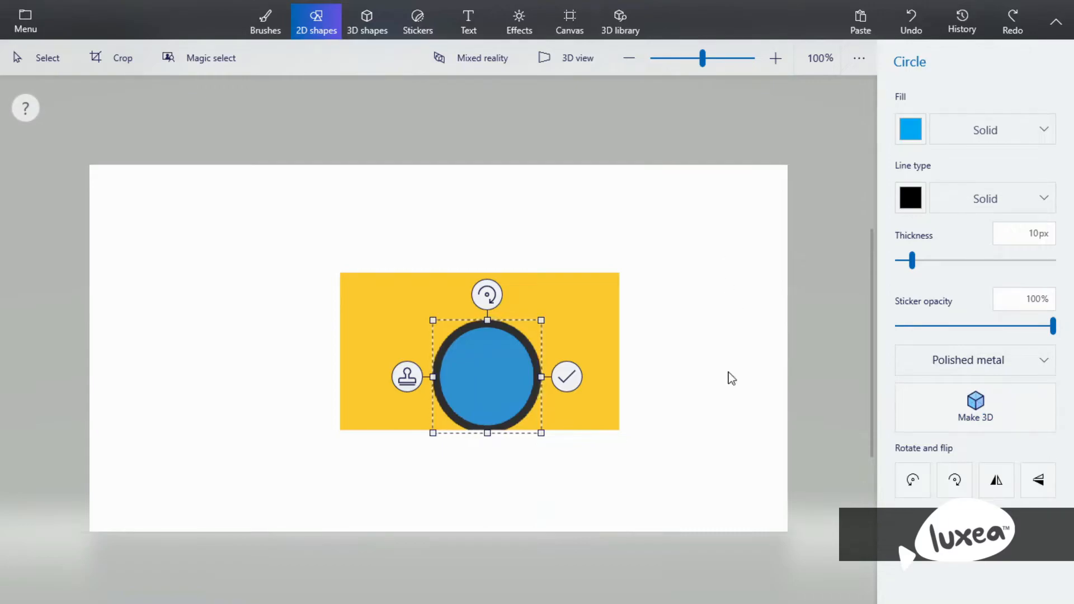
drag(455, 377, 442, 352)
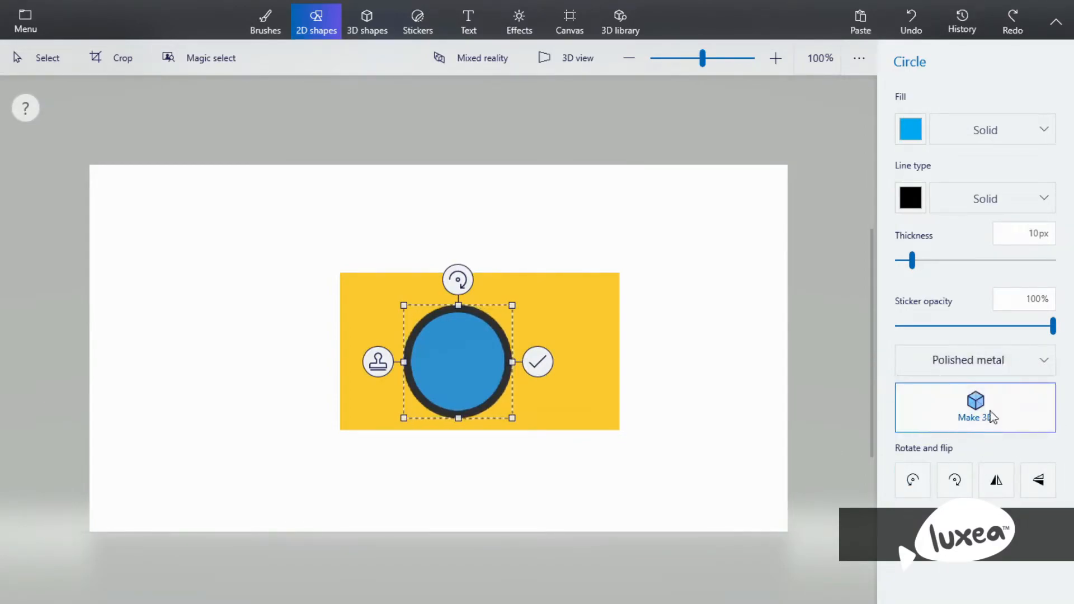
Step: Convert the circle into a 3D object and examine it from several angles in 3D view
click(986, 419)
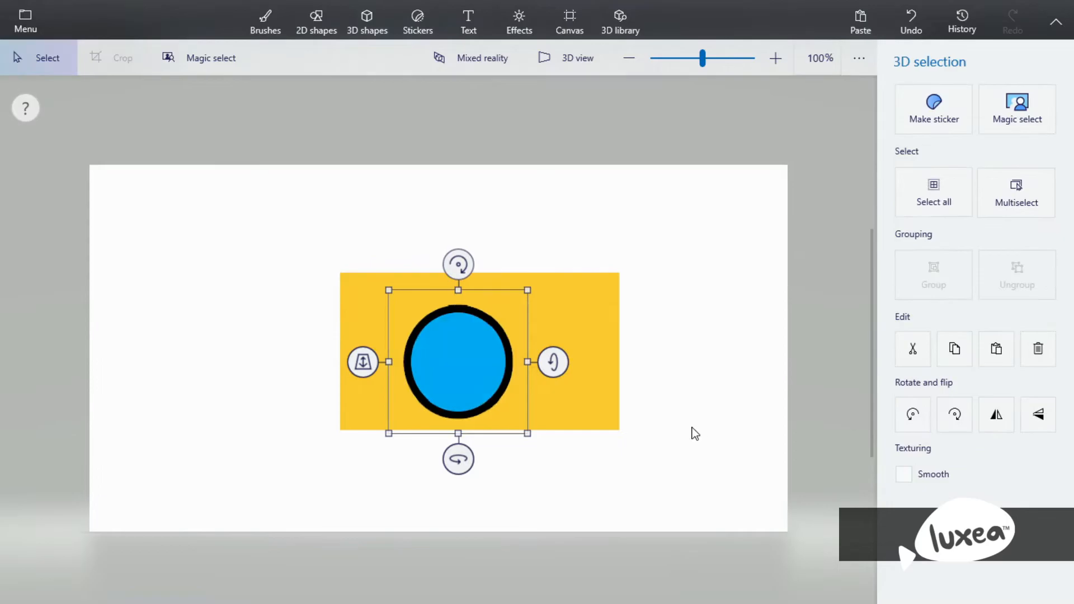
click(579, 86)
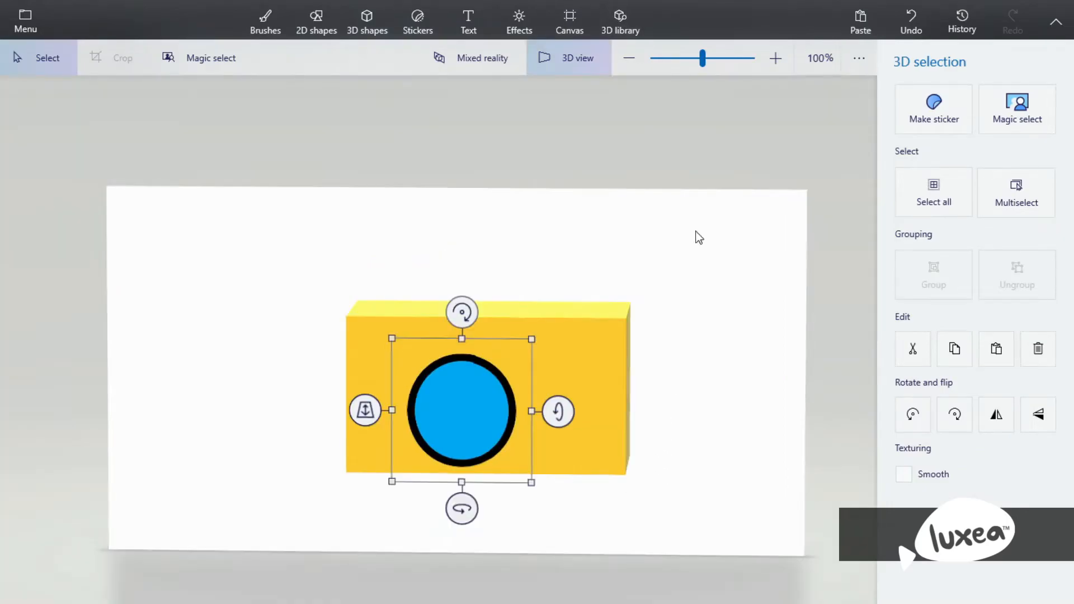
drag(683, 324, 455, 437)
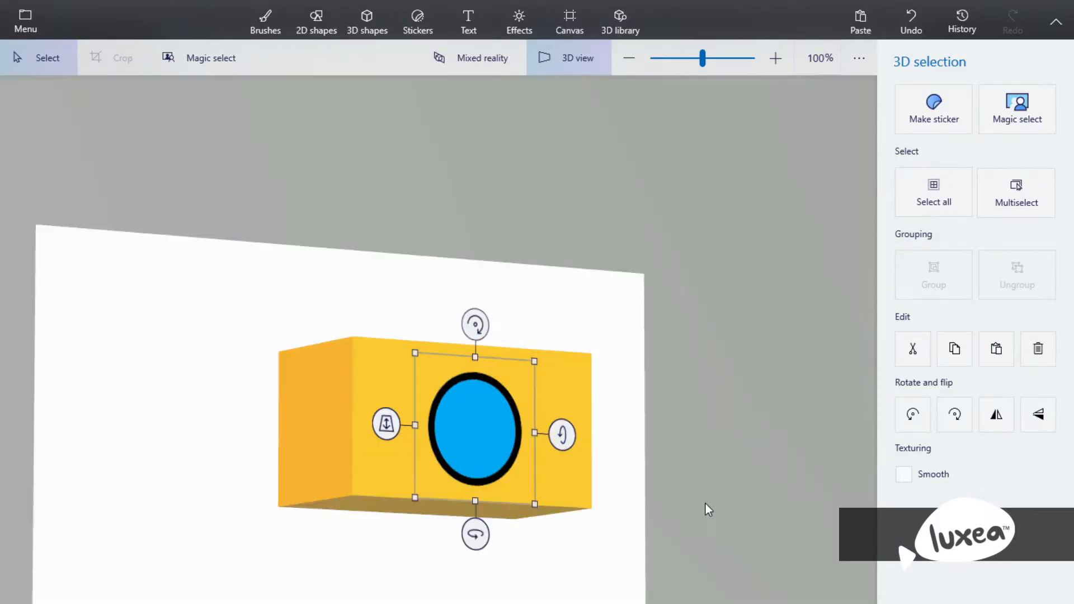
drag(705, 502, 758, 439)
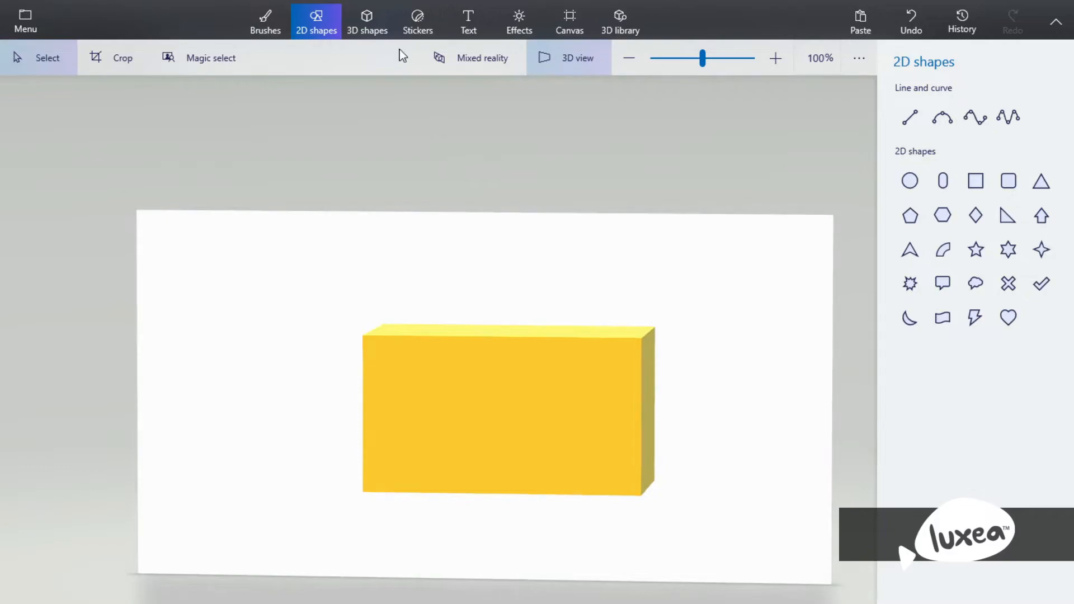
Step: Try a winding 60 px tube without taper across the canvas and box using the Tube brush, and delete it
click(361, 21)
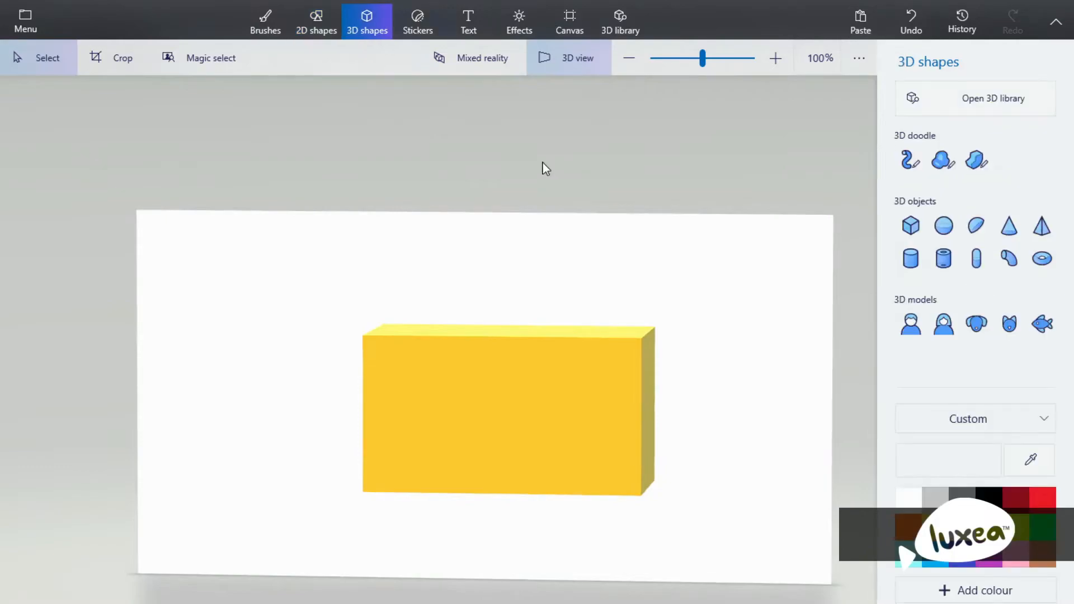
click(910, 160)
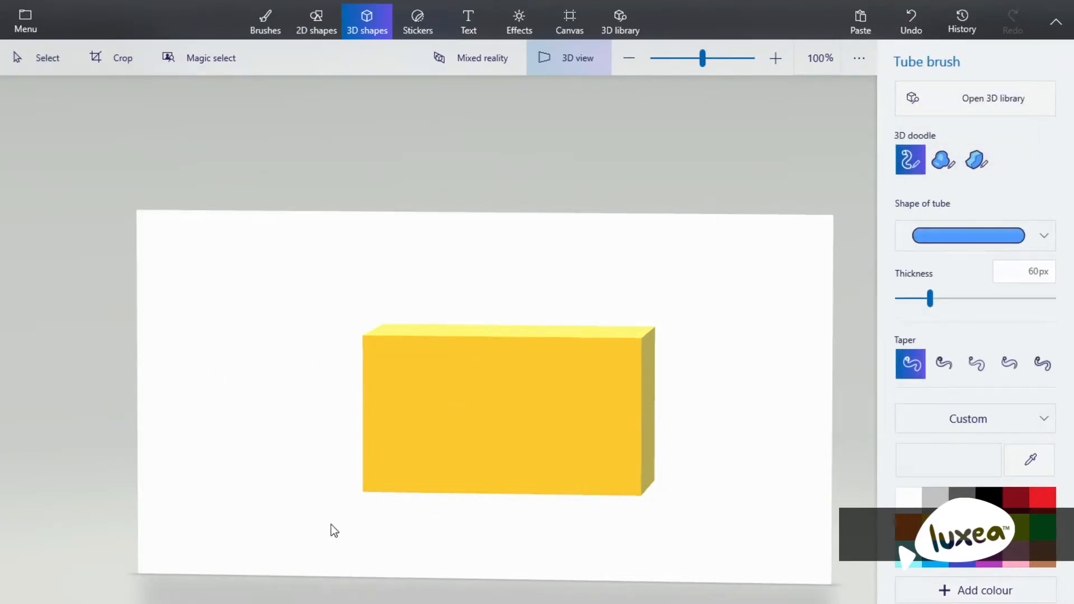
mouse_move(200, 471)
mouse_down()
mouse_move(225, 452)
mouse_move(256, 344)
mouse_move(343, 311)
mouse_move(534, 385)
mouse_move(619, 340)
mouse_move(424, 252)
mouse_move(267, 266)
mouse_up()
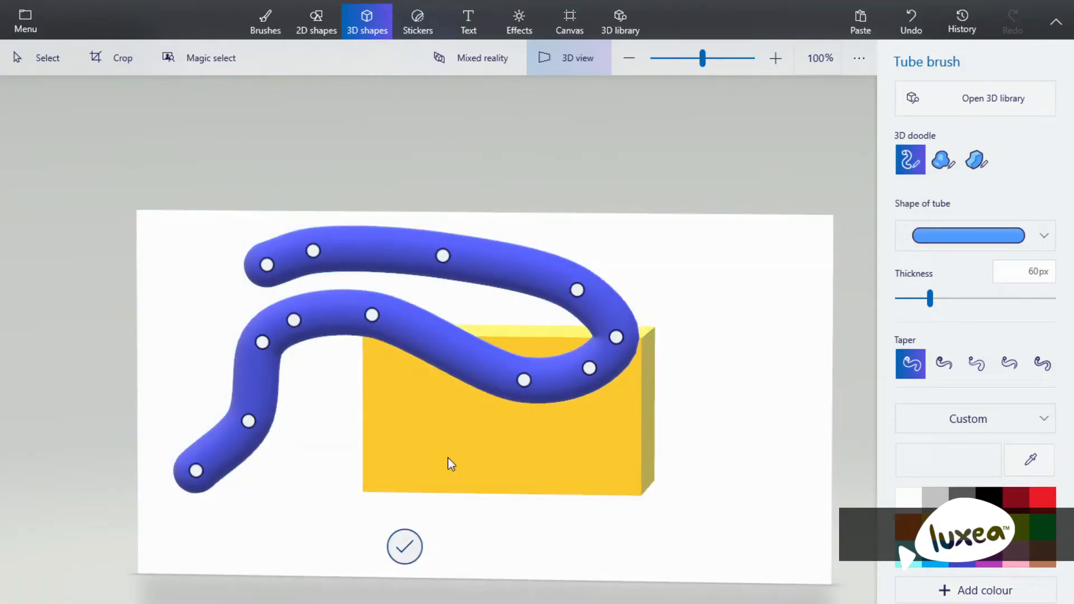
key(Delete)
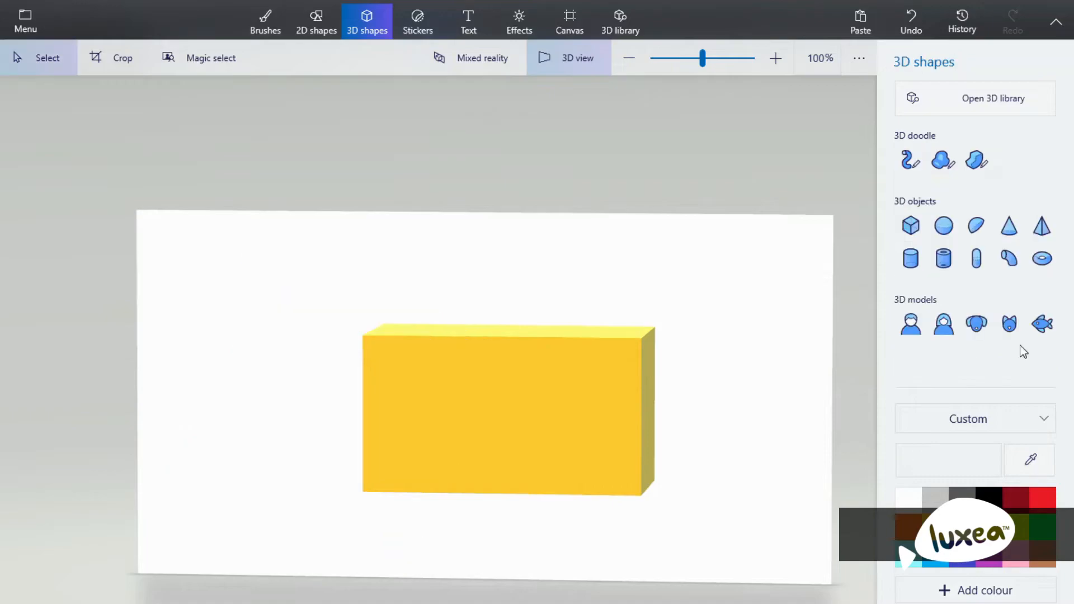
Step: Try a curved 60 px tube beside the box with the second taper style, and delete it
click(910, 160)
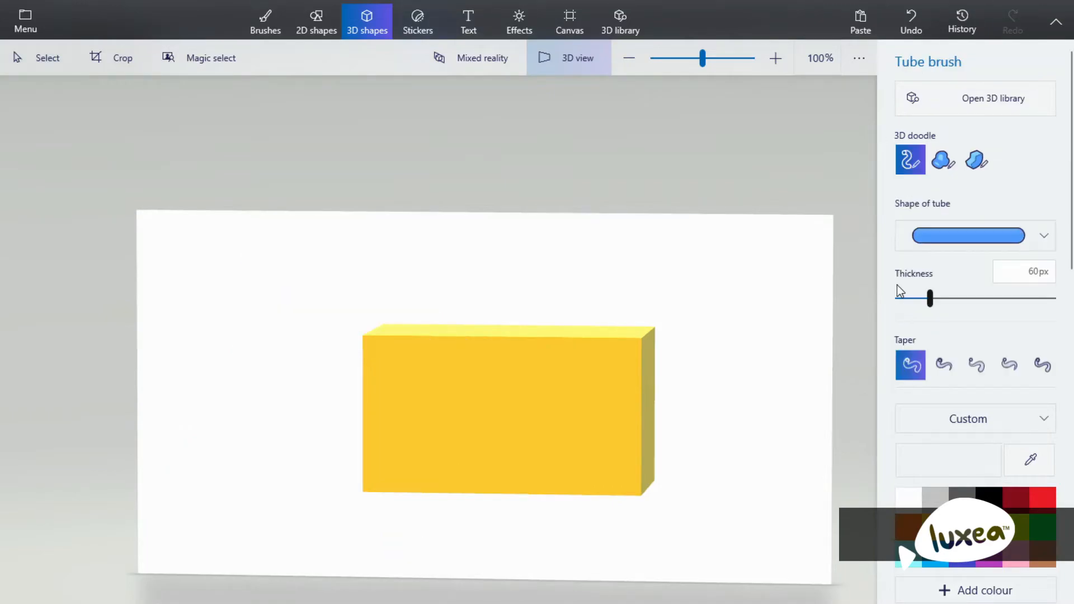
click(943, 367)
mouse_move(211, 528)
mouse_down()
mouse_move(257, 482)
mouse_move(211, 396)
mouse_move(229, 316)
mouse_up()
drag(232, 316, 310, 307)
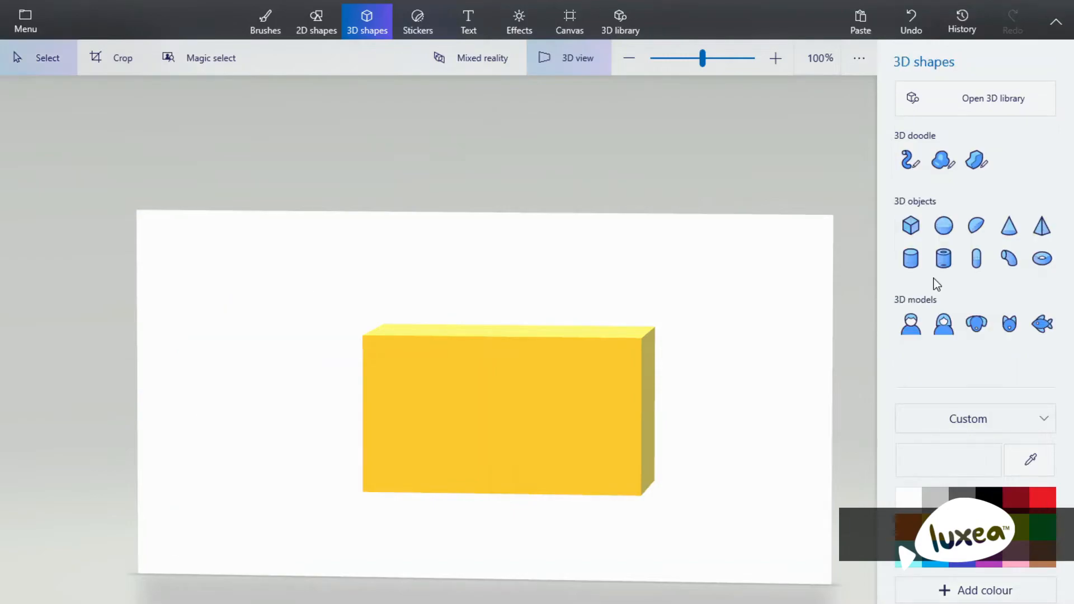
Step: Try a curved 60 px tube with the Small to big taper, sweeping above the box, and delete it
click(911, 163)
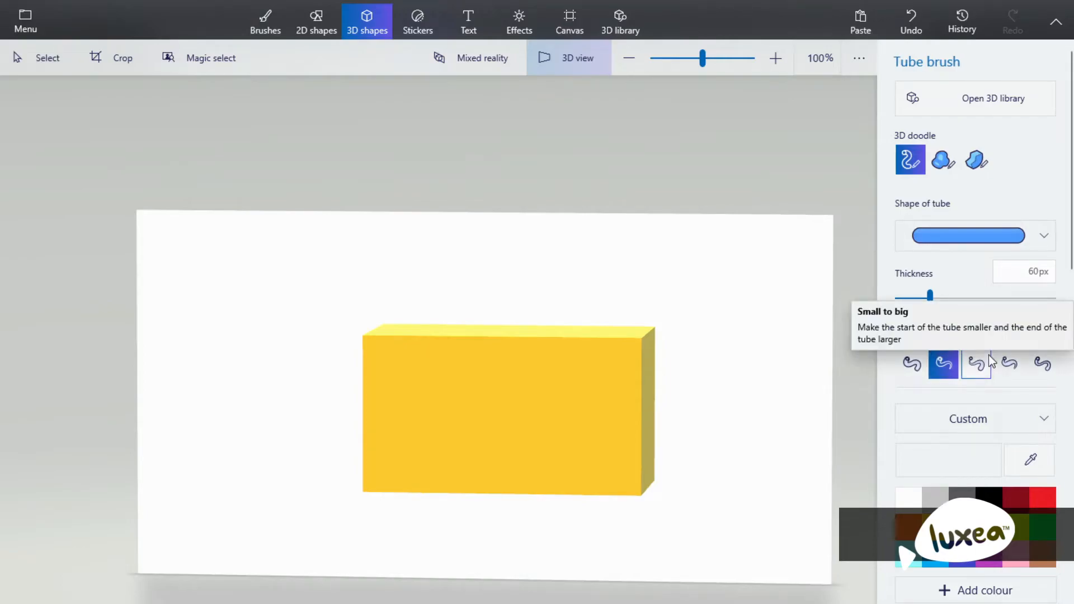
click(976, 363)
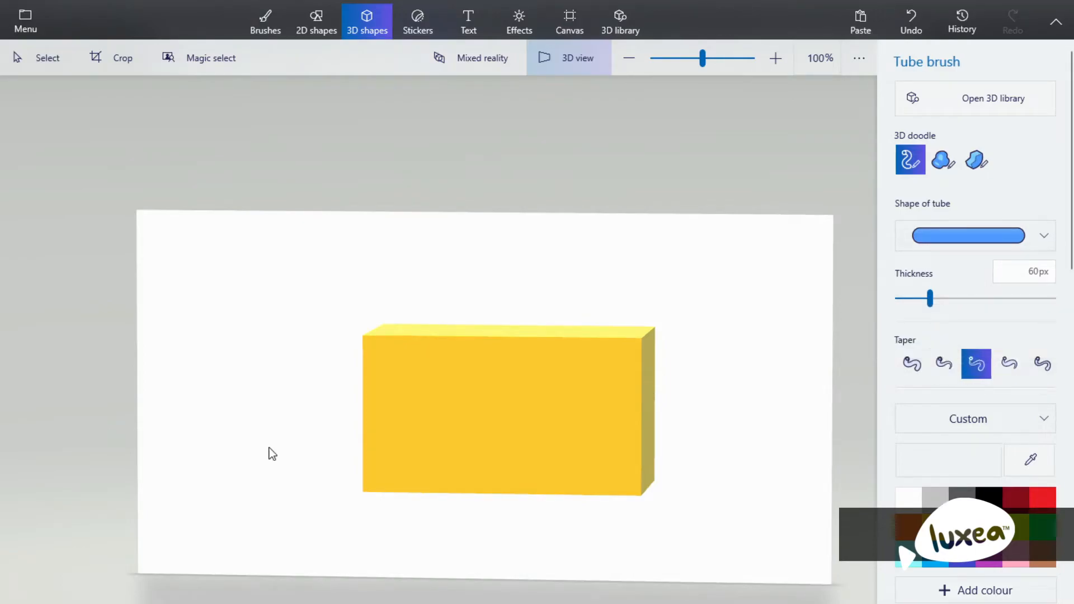
mouse_move(273, 454)
mouse_down()
mouse_move(226, 497)
mouse_move(260, 391)
mouse_move(222, 331)
mouse_move(312, 291)
mouse_move(544, 281)
mouse_up()
click(372, 551)
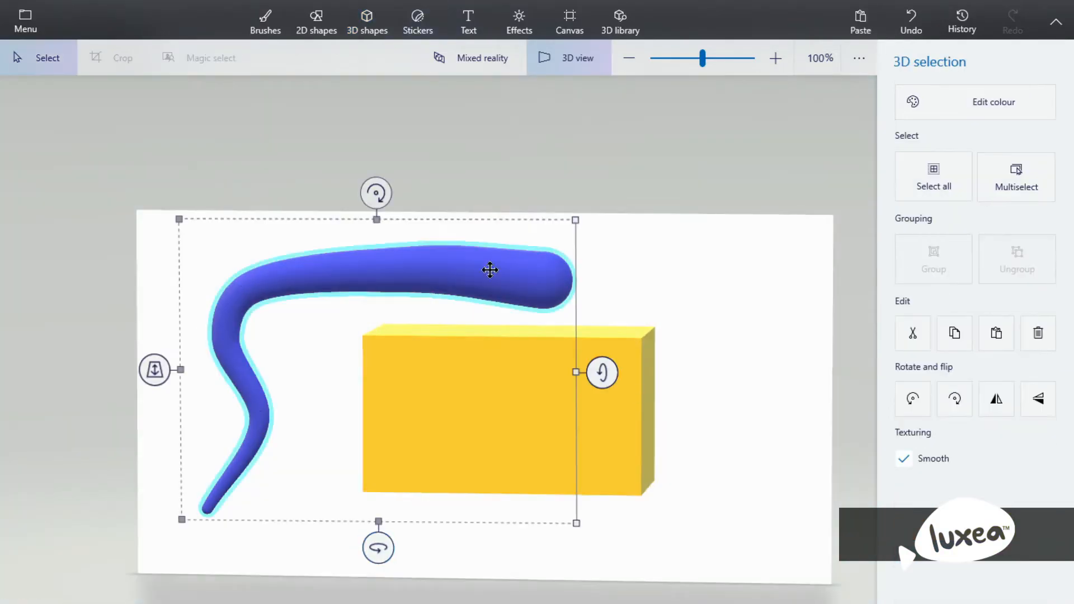
key(Delete)
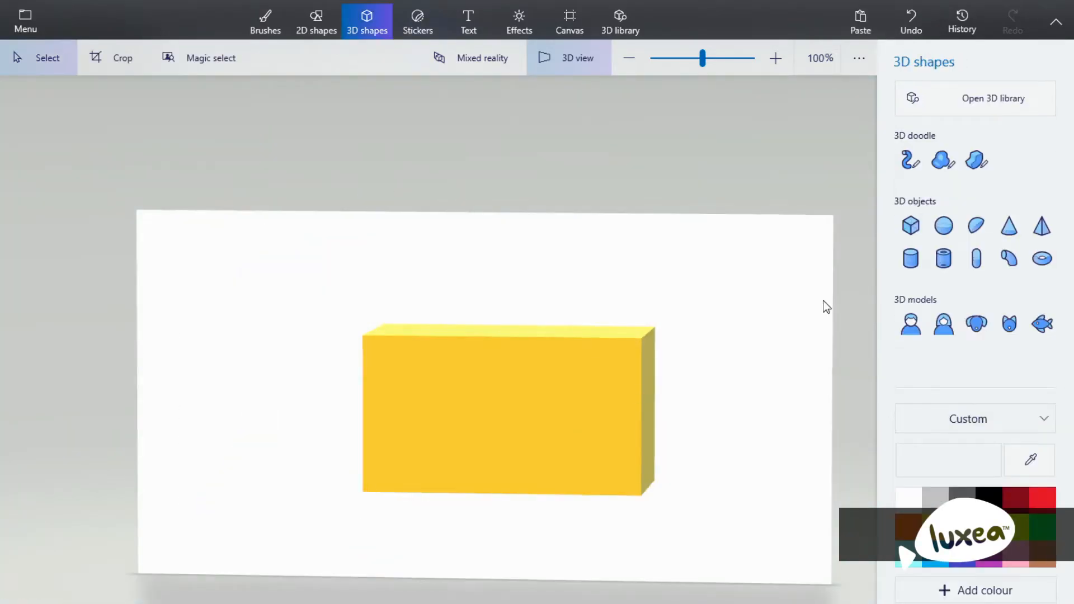
Step: Try an S-shaped 60 px tube beside the box with the taper that narrows both ends, and delete it
click(915, 169)
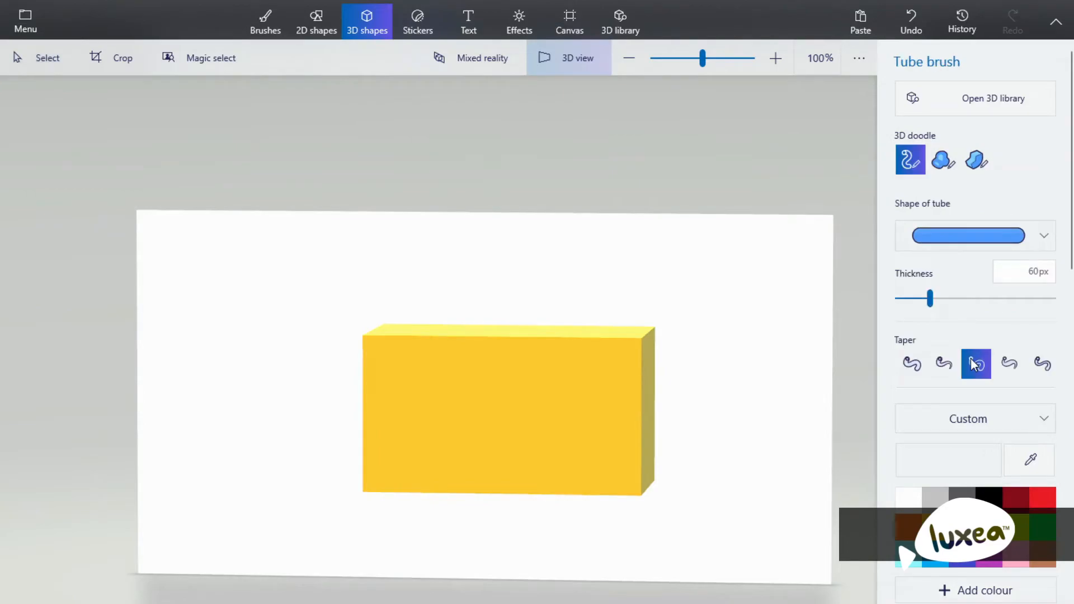
click(1009, 367)
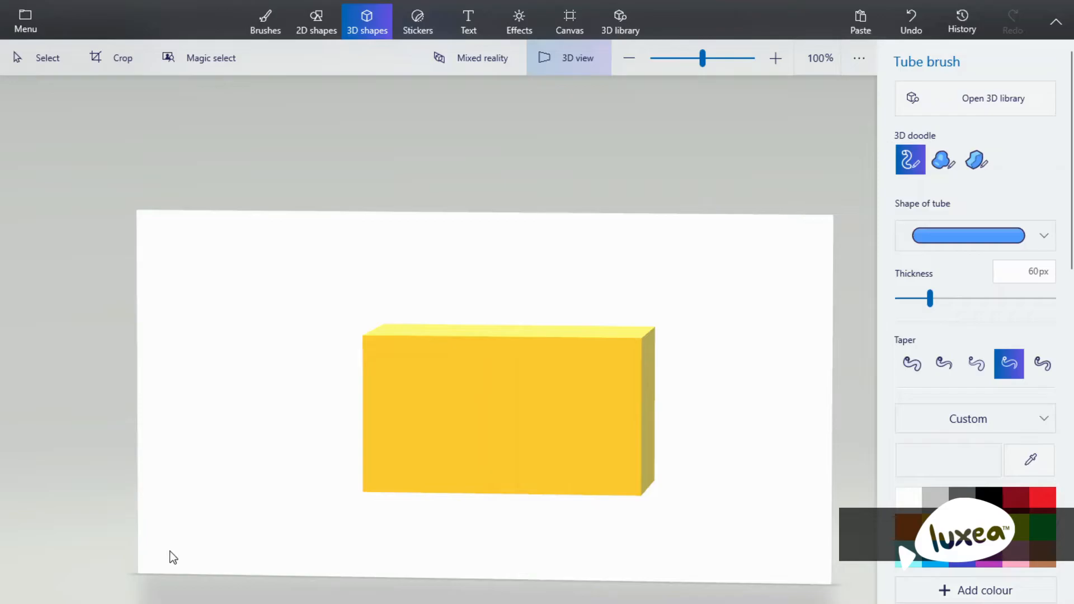
mouse_move(170, 553)
mouse_down()
mouse_move(216, 325)
mouse_move(323, 289)
mouse_up()
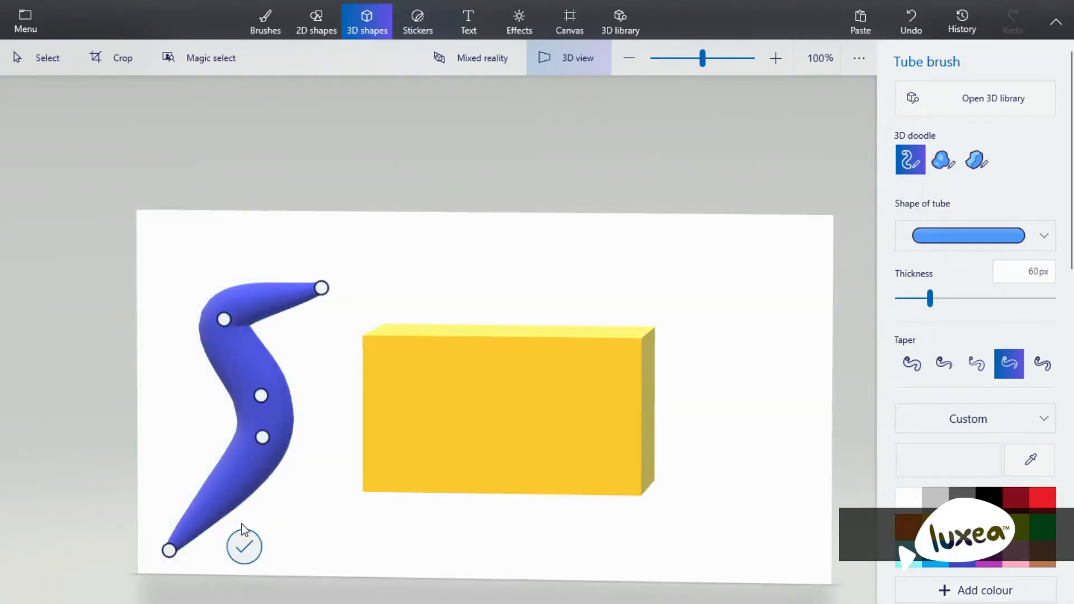
click(248, 463)
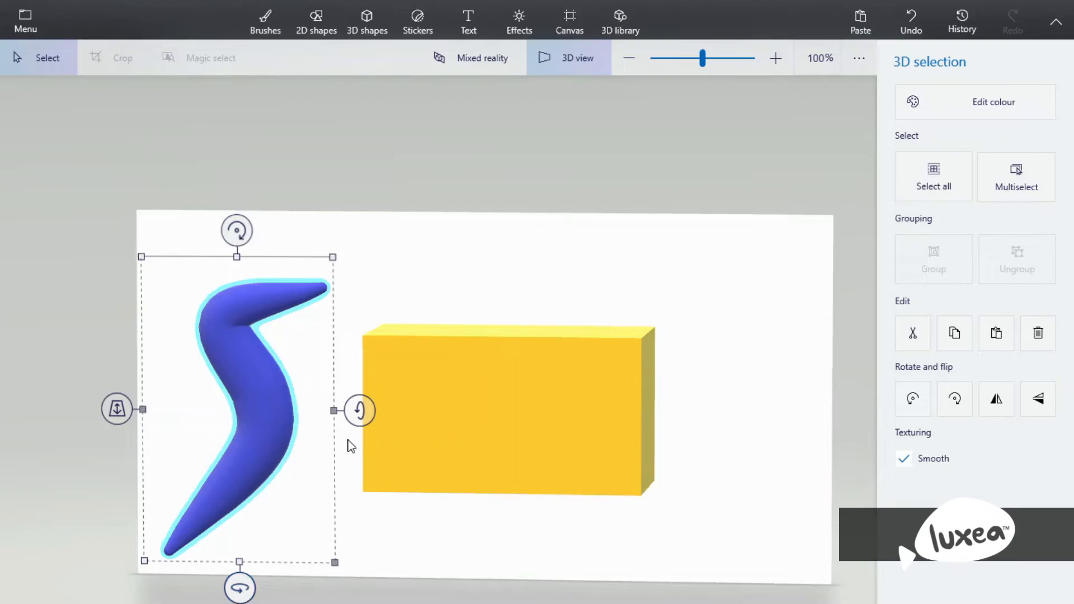
key(Delete)
Step: Try an S-shaped 60 px tube beside the box with the taper that is thick at both ends and thin in the middle, and delete it
click(910, 160)
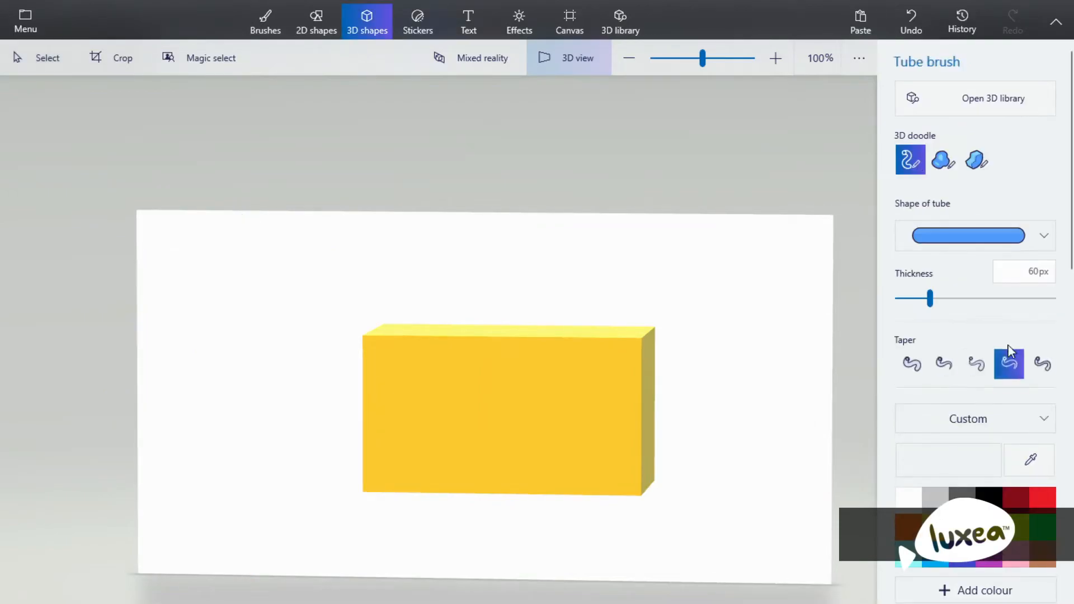
click(1041, 365)
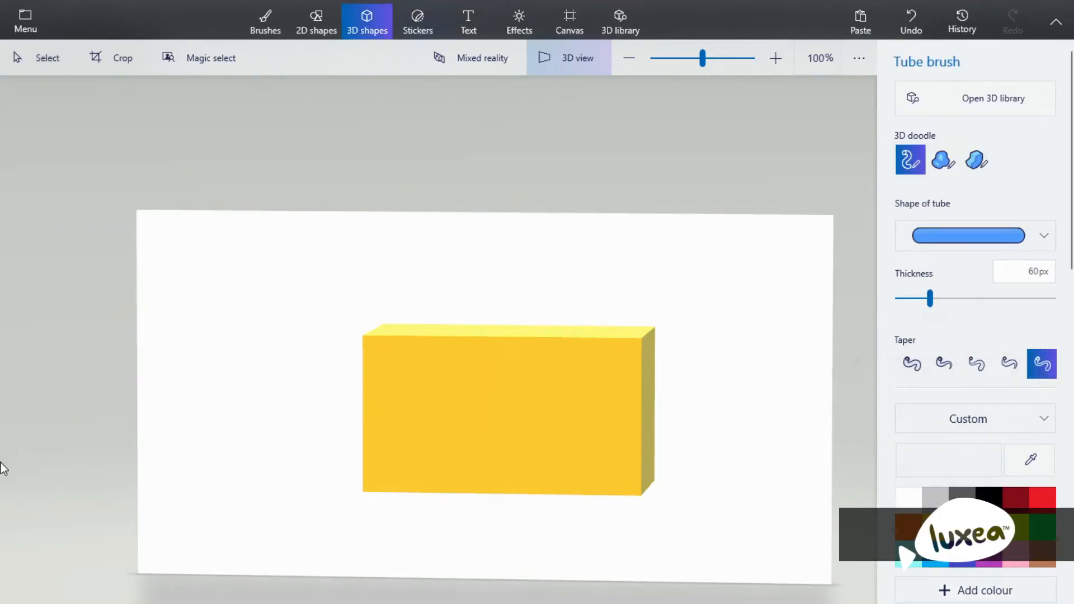
mouse_move(165, 557)
mouse_down()
mouse_move(200, 535)
mouse_move(261, 401)
mouse_move(207, 333)
mouse_move(352, 263)
mouse_up()
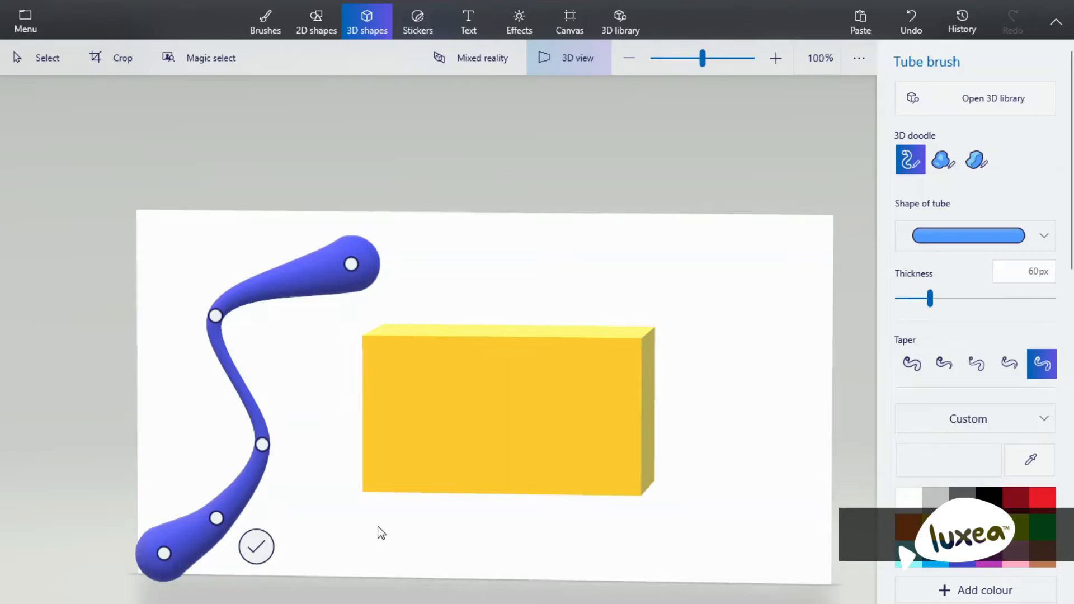
click(256, 547)
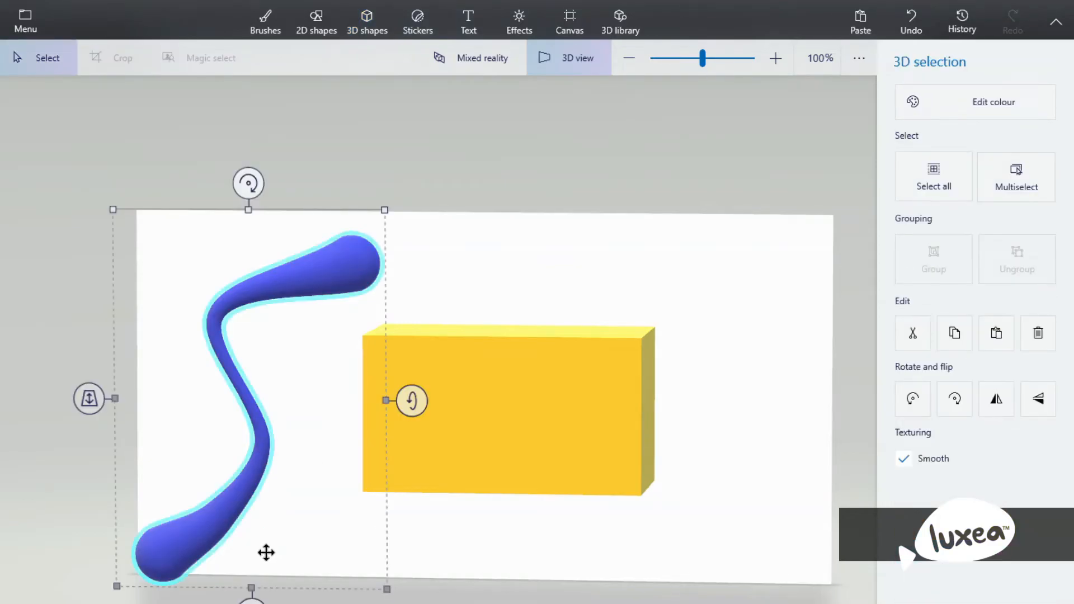
key(Delete)
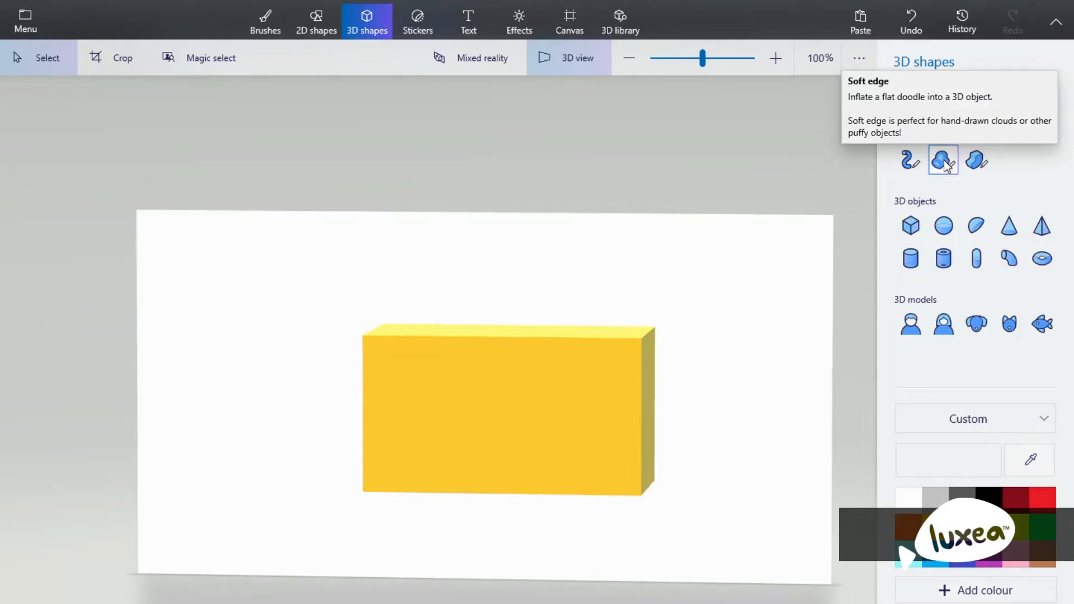
Step: Try a small closed Soft edge doodle beside the box, inspect its puffy form from the side, and delete it
click(943, 162)
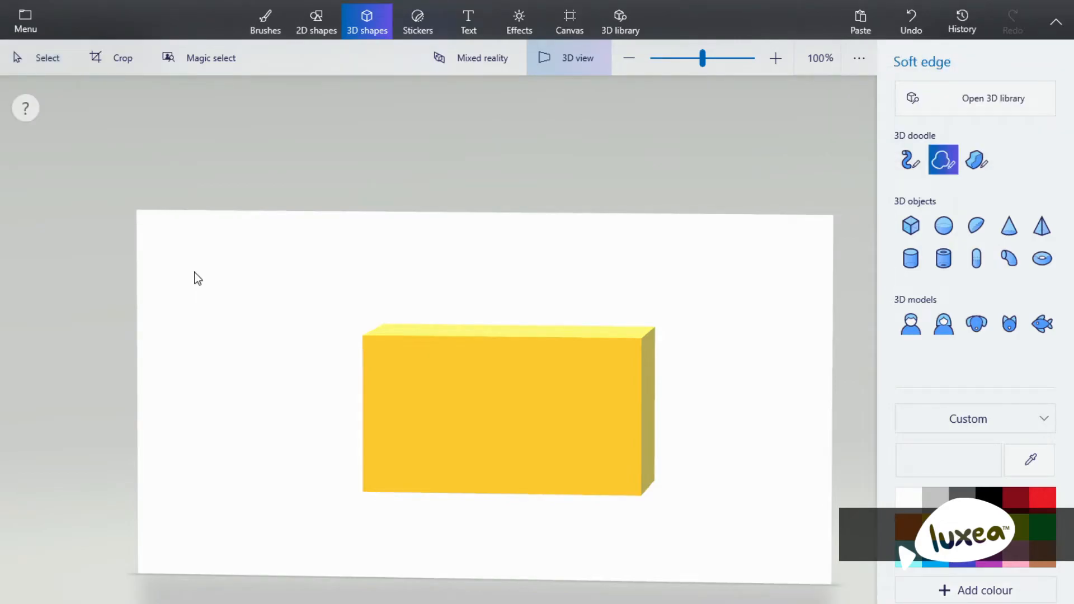
mouse_move(194, 273)
mouse_down()
mouse_move(304, 355)
mouse_move(192, 302)
mouse_move(194, 273)
mouse_up()
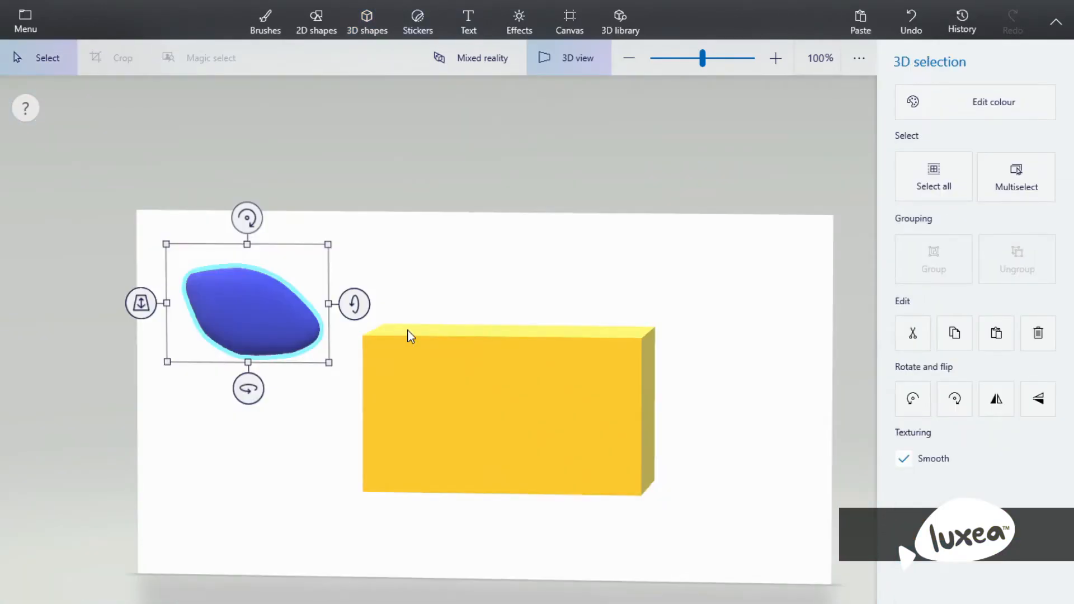
right_drag(408, 331, 284, 298)
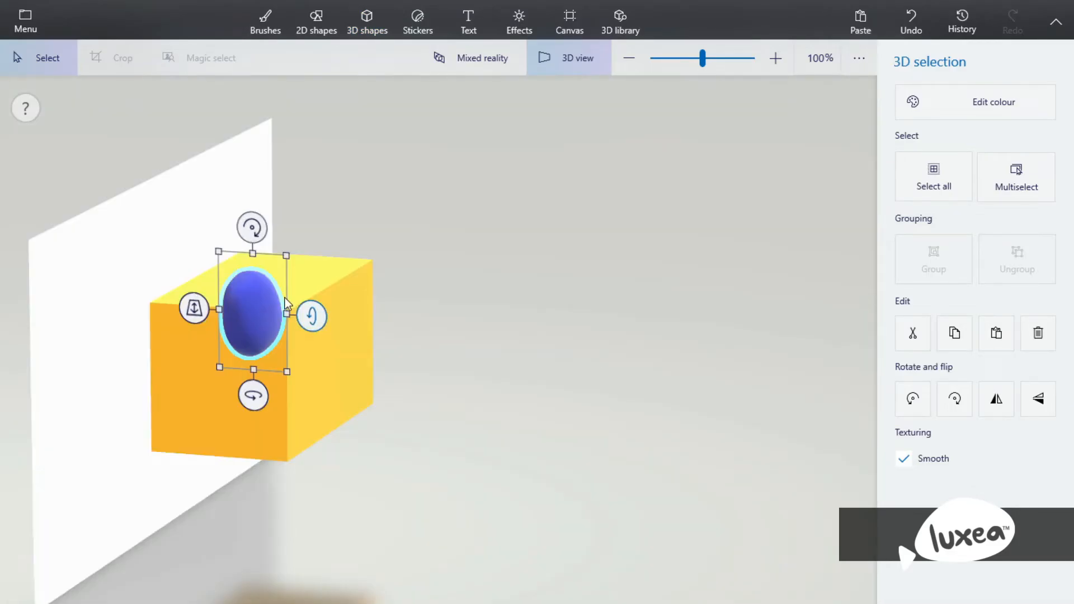
right_drag(284, 298, 522, 391)
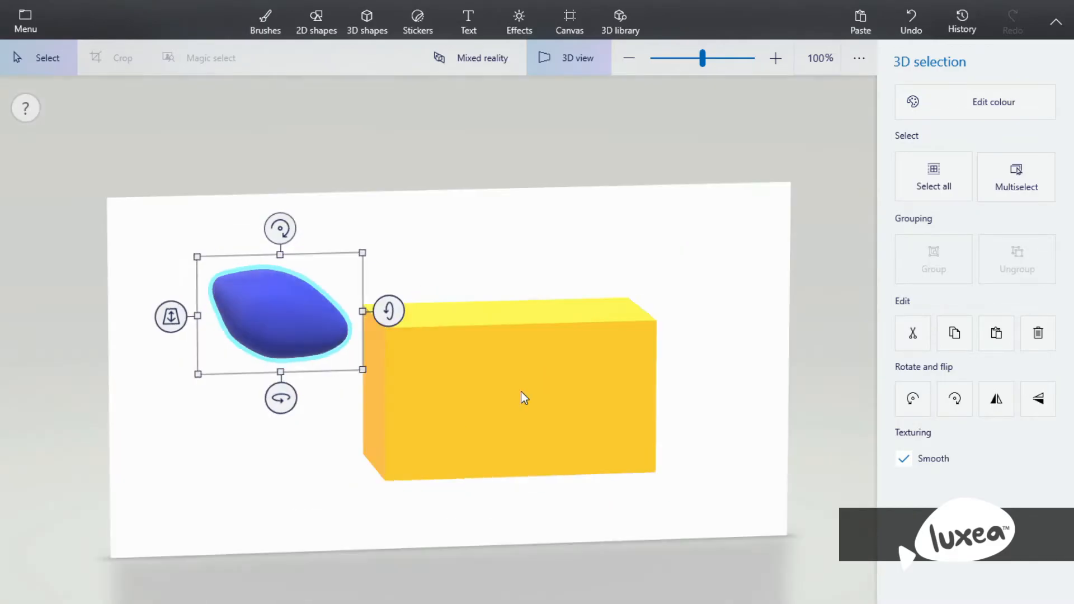
key(Delete)
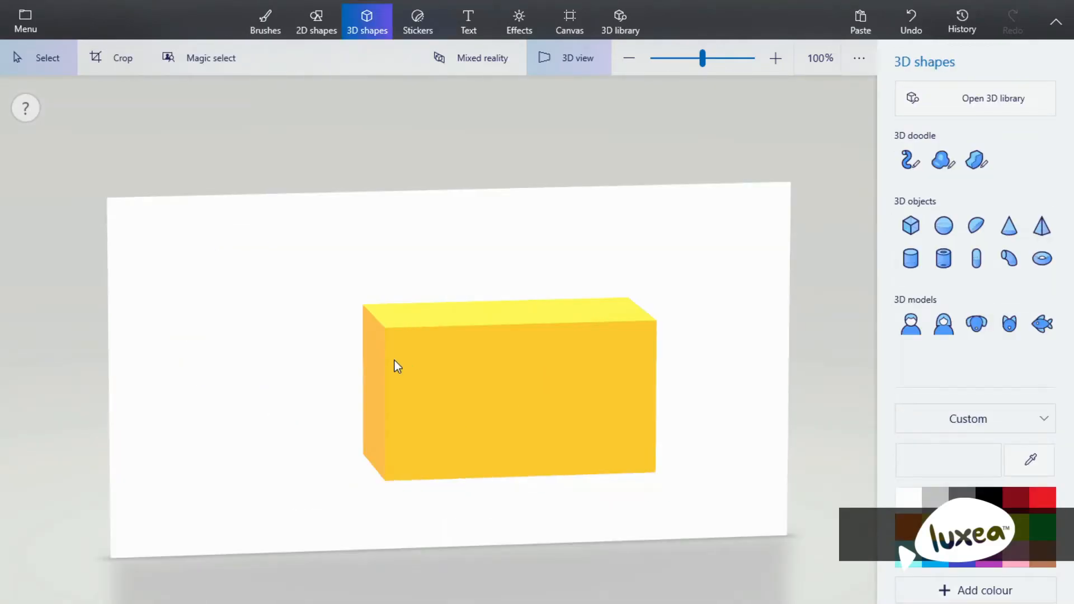
Step: Try a large branching Soft edge doodle beside the box, closing its outline at the starting point, and delete it
click(943, 160)
mouse_move(165, 244)
mouse_down()
mouse_move(328, 317)
mouse_move(326, 225)
mouse_move(169, 244)
mouse_up()
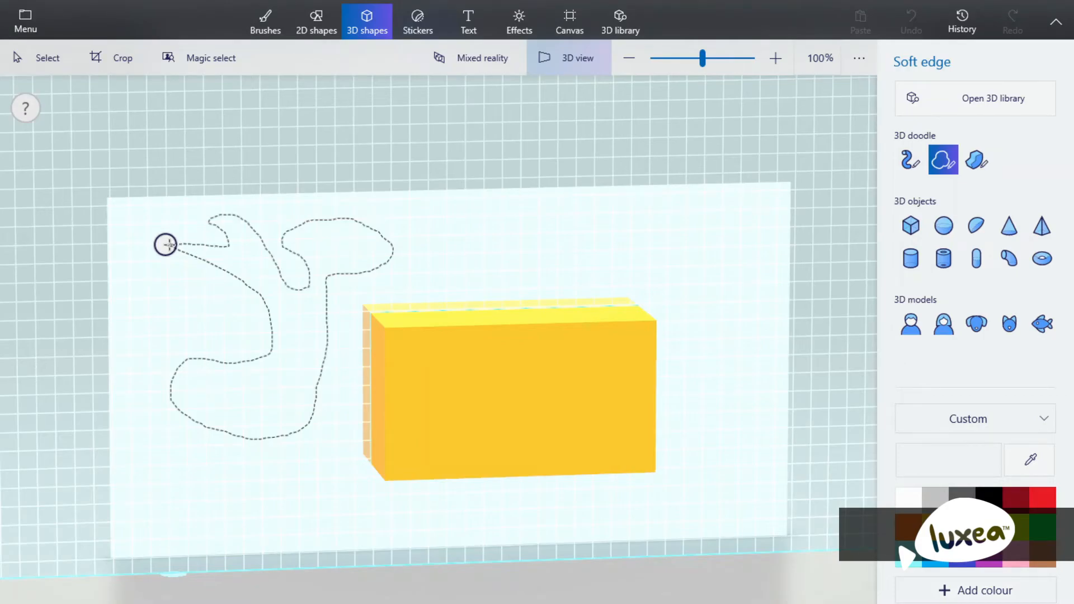
drag(169, 245, 169, 244)
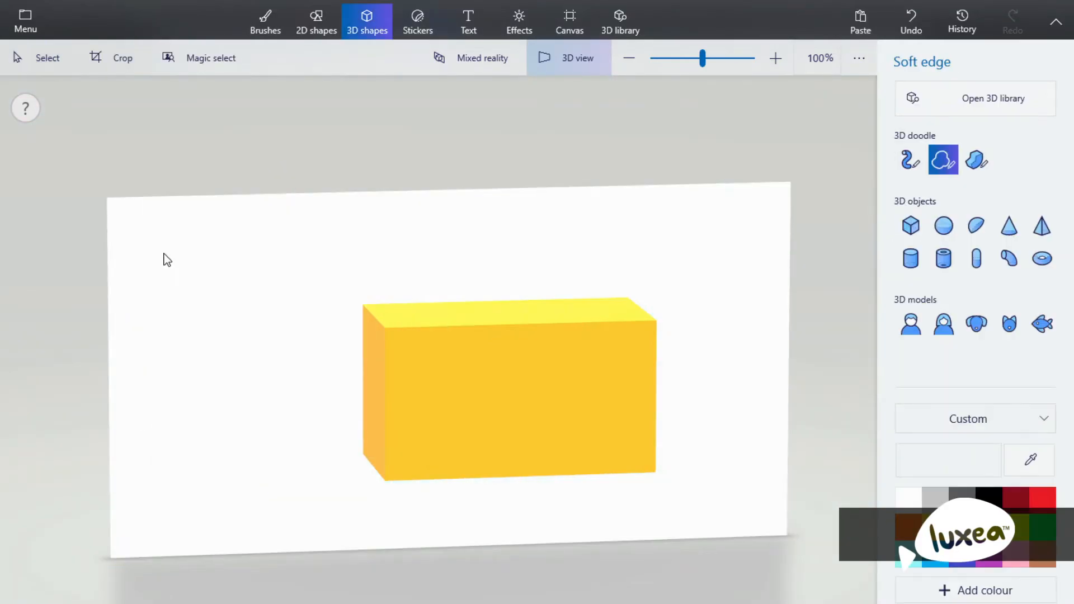
Step: Draw a small elongated Soft edge doodle beside the box and give it a gold colour with the Polished metal finish
mouse_move(178, 273)
mouse_down()
mouse_move(214, 374)
mouse_move(155, 302)
mouse_up()
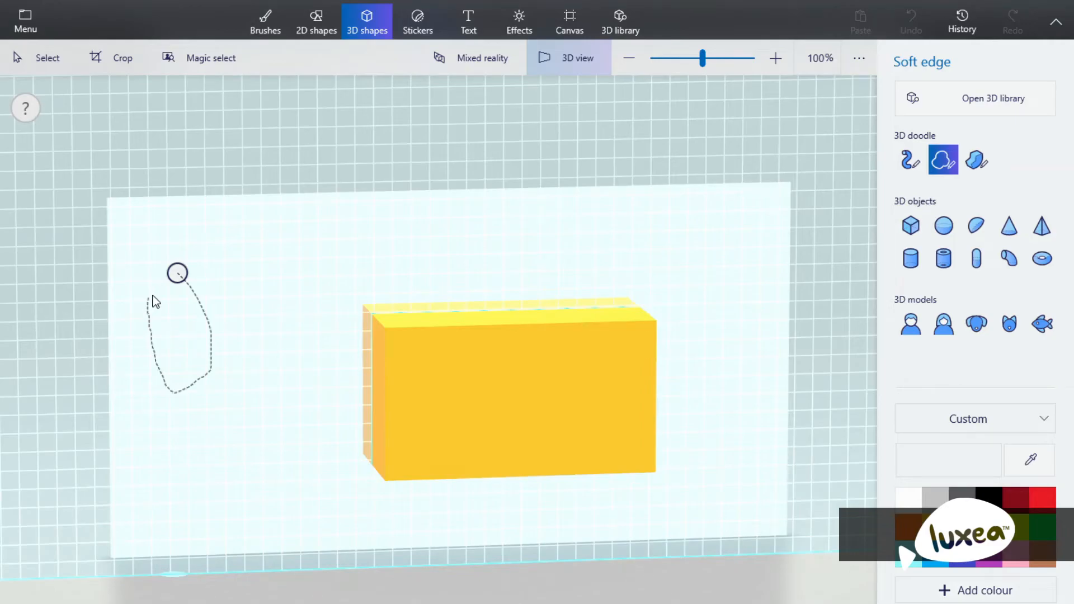
drag(155, 302, 177, 273)
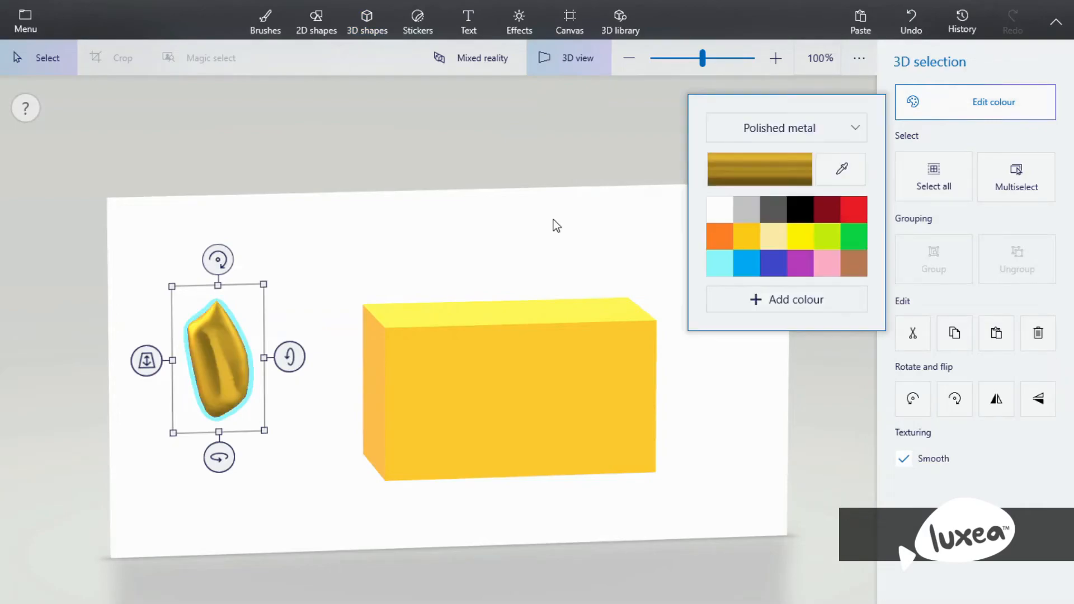
click(551, 222)
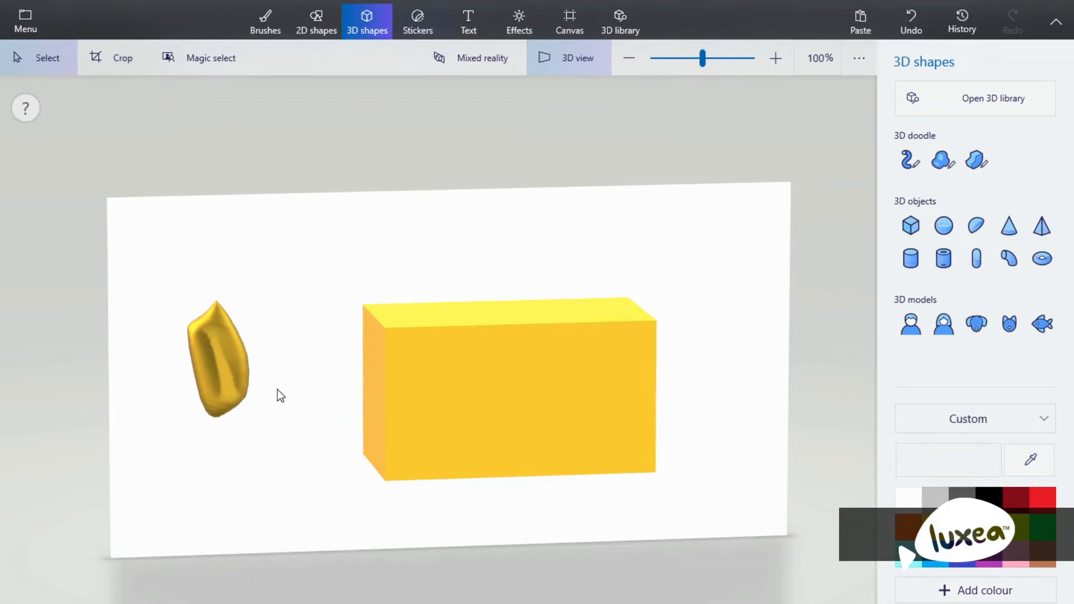
Step: Delete the gold box and the polished metal doodle to clear the canvas
click(484, 424)
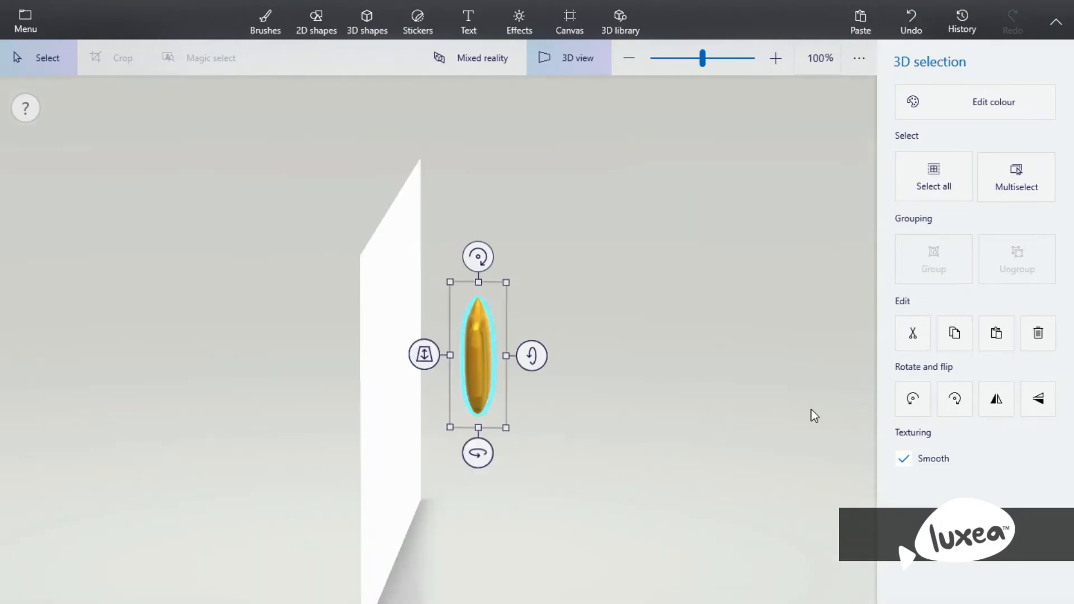
drag(811, 409, 690, 447)
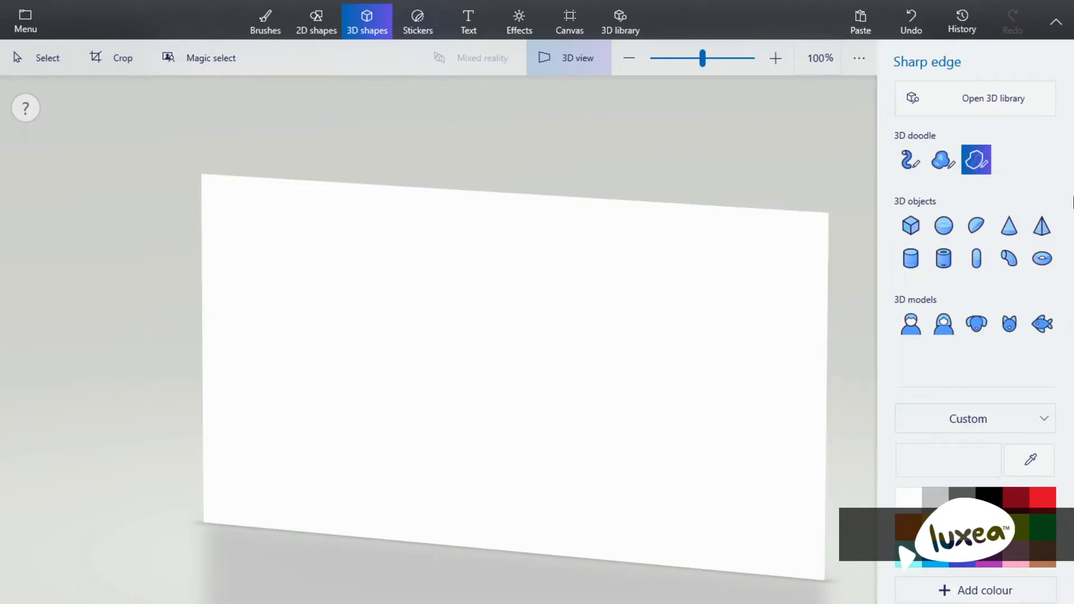
Step: Draw a closed Sharp edge doodle in the middle of the canvas with straight notched edges on one side and a rounded other side
mouse_move(352, 313)
mouse_down()
mouse_move(487, 326)
mouse_move(532, 350)
mouse_move(558, 415)
mouse_up()
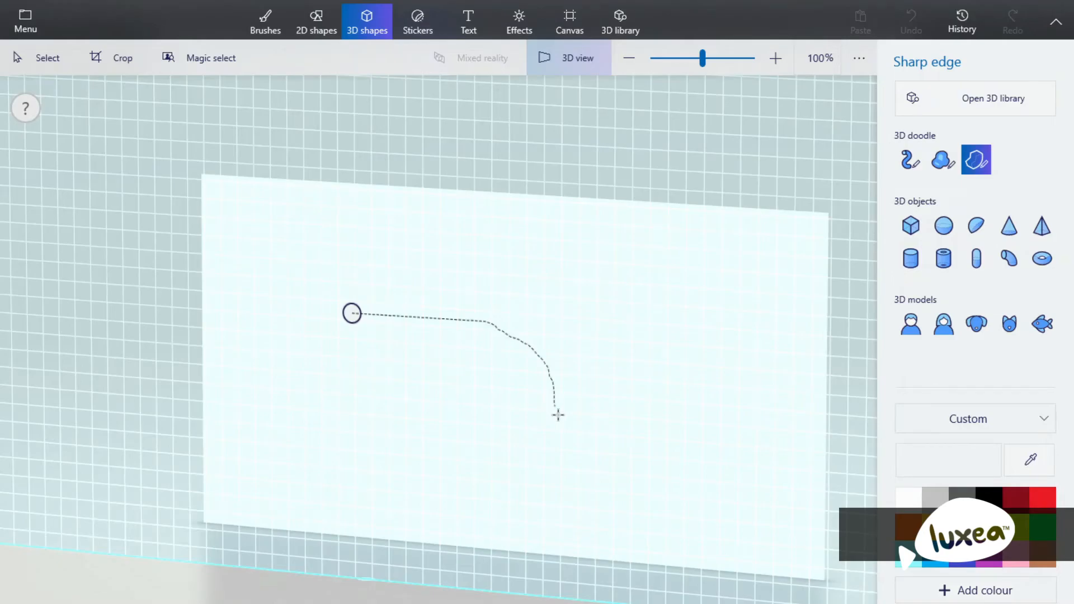
mouse_move(558, 415)
mouse_down()
mouse_move(331, 372)
mouse_move(338, 352)
mouse_up()
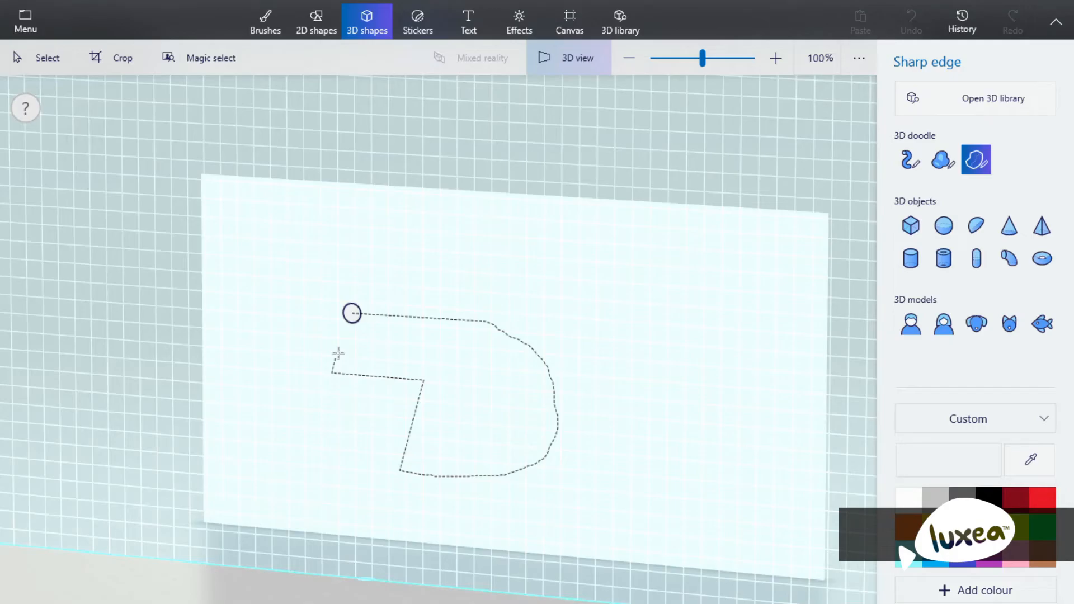
drag(338, 353, 352, 312)
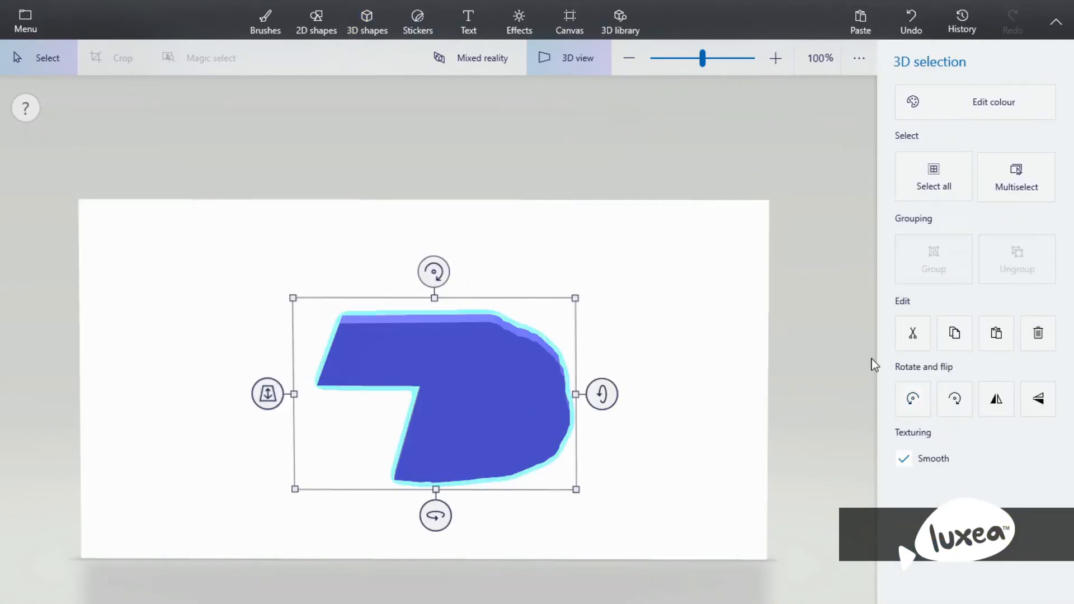
Step: Try rotating the sharp-edged doodle a quarter turn and flipping it vertically, and restore its original orientation
click(926, 398)
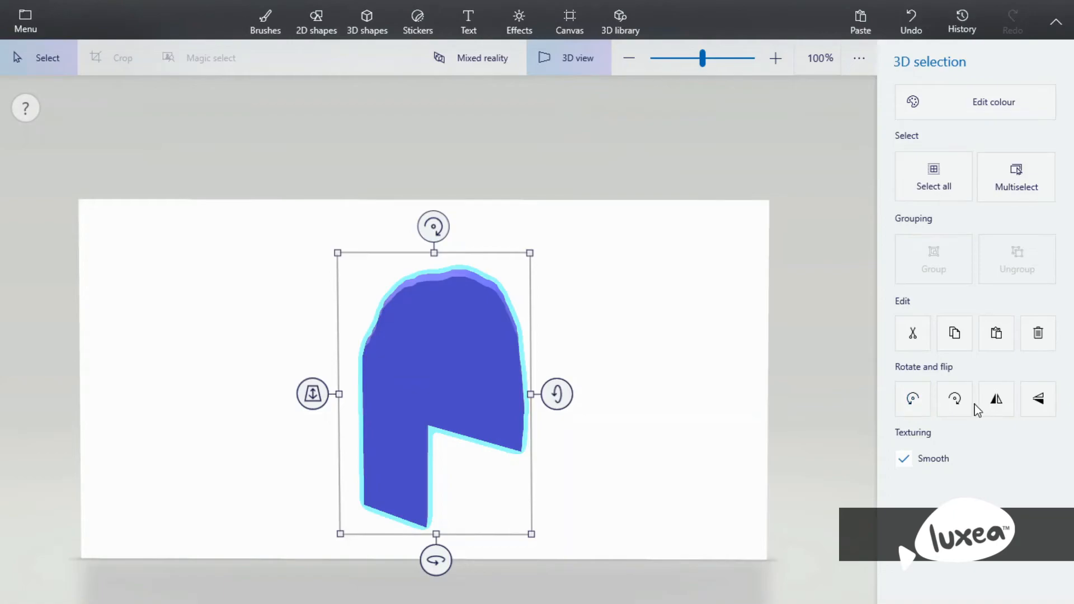
click(1034, 410)
click(1036, 411)
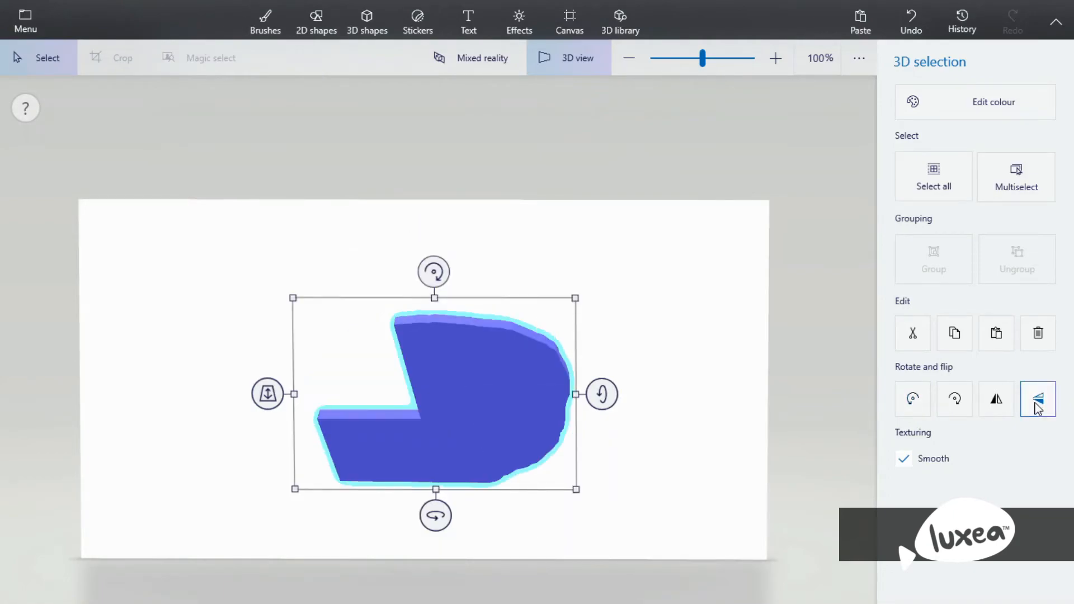
click(1036, 410)
right_drag(695, 349, 856, 368)
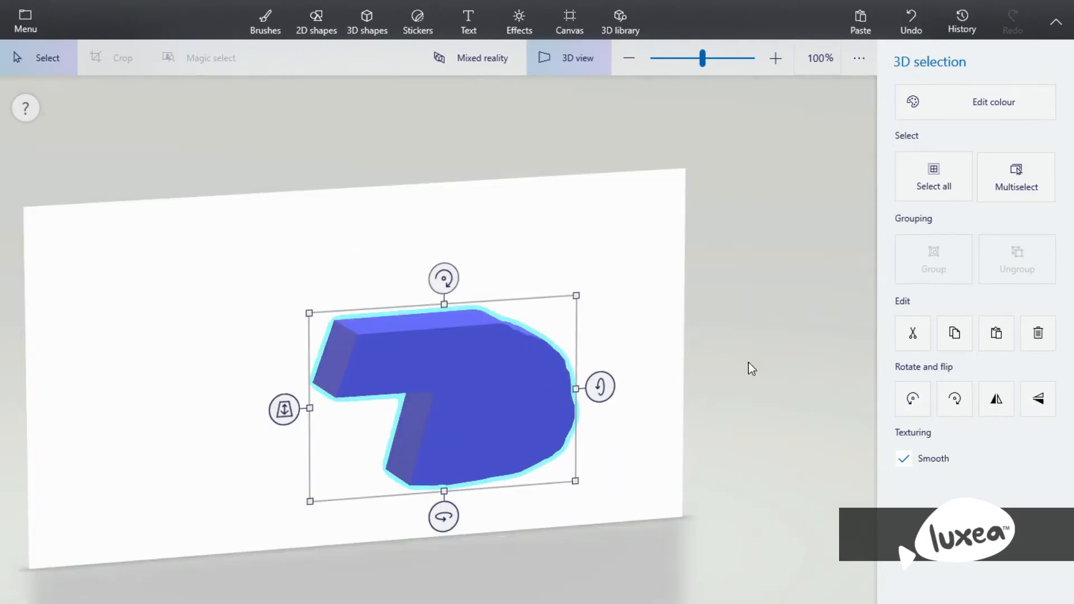
Step: Flip the sharp-edged doodle repeatedly, first vertically and then horizontally, to compare its mirrored orientations
click(1042, 404)
click(1043, 404)
click(1043, 408)
click(1041, 407)
click(1003, 403)
click(1003, 404)
click(1004, 404)
click(1003, 404)
click(1003, 404)
click(1003, 404)
click(1004, 404)
click(1003, 404)
click(1003, 404)
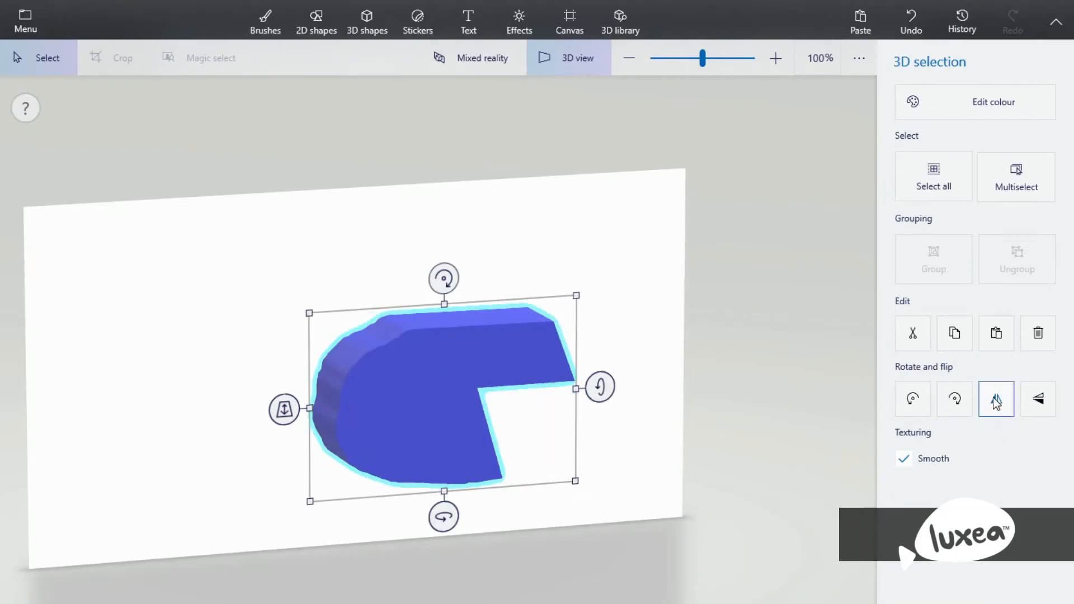
click(996, 402)
click(997, 403)
click(996, 403)
click(997, 403)
click(997, 403)
click(997, 403)
click(996, 403)
click(997, 403)
Step: Paste a horizontally mirrored copy of the doodle and move it to the left of the original
click(991, 338)
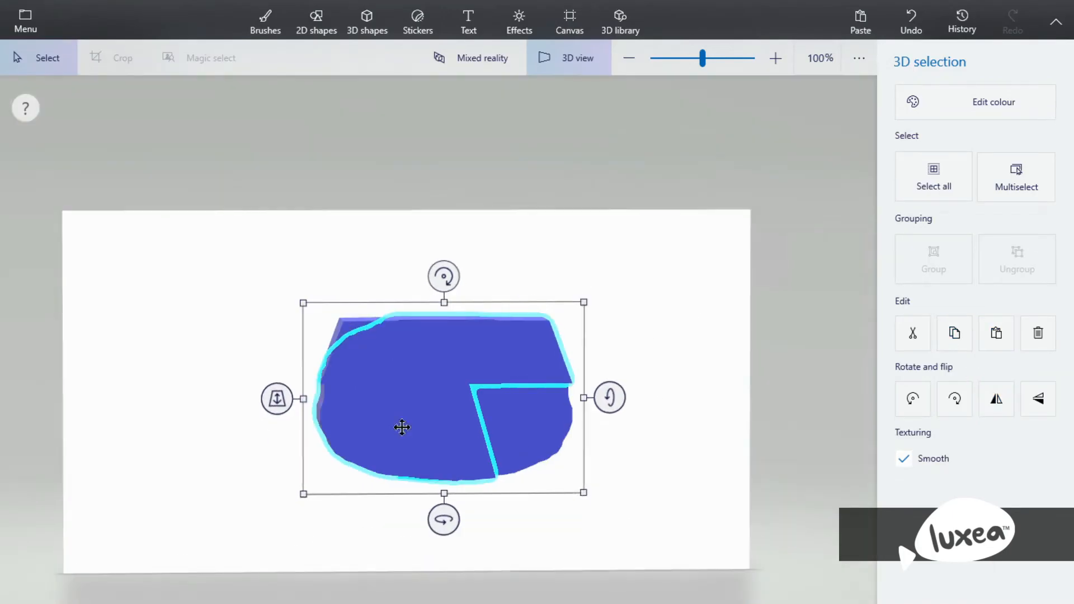
drag(401, 426, 179, 437)
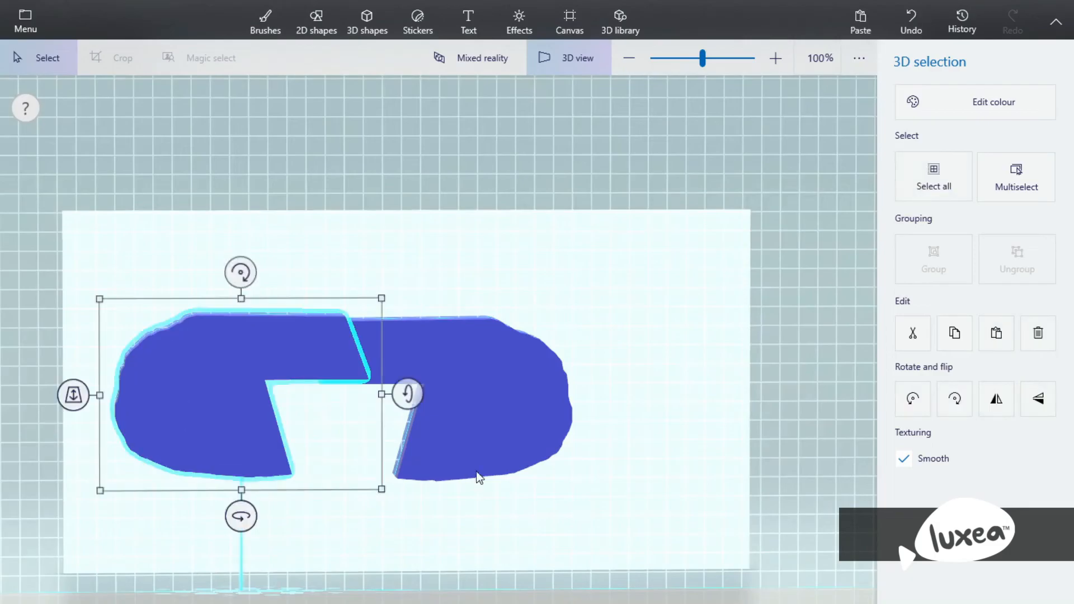
click(628, 445)
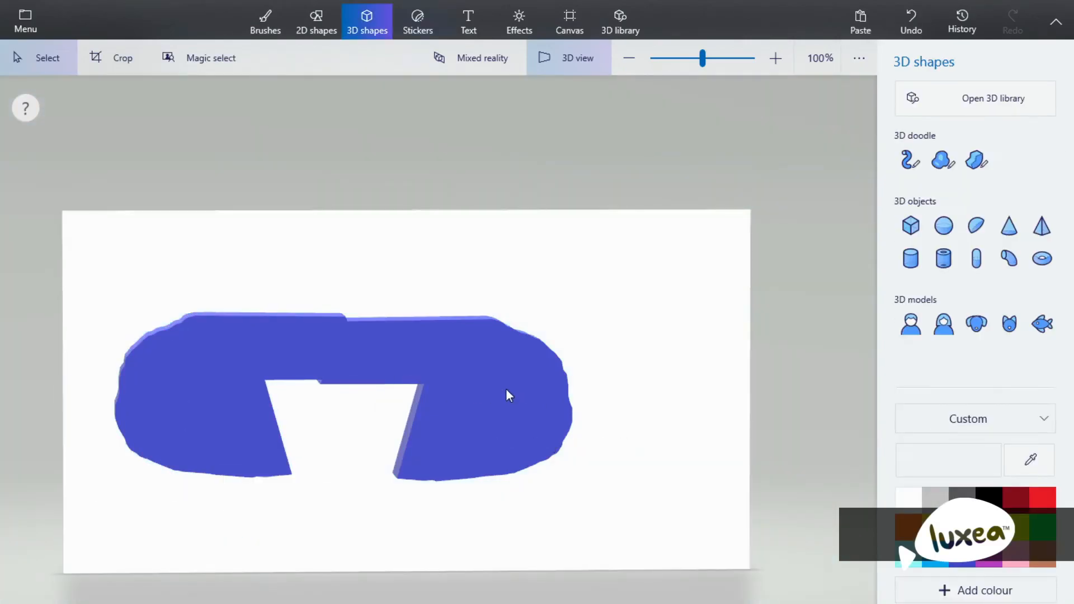
Step: Paste a second mirrored copy and spread the three doodles in a row, with the original on the right
click(511, 438)
drag(511, 438, 691, 442)
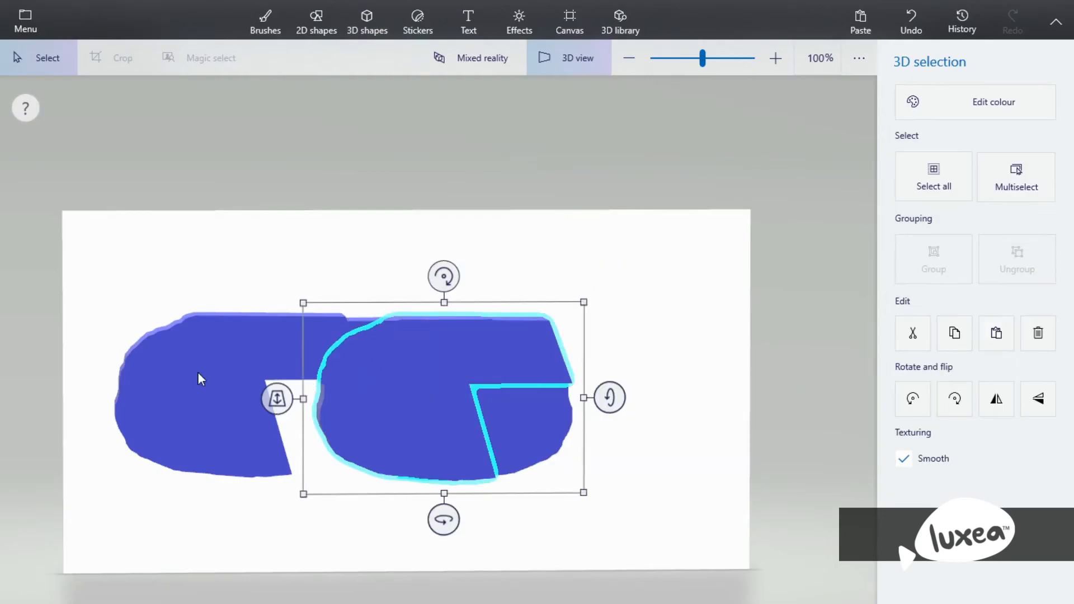
drag(198, 369, 594, 299)
click(438, 393)
drag(418, 392, 641, 397)
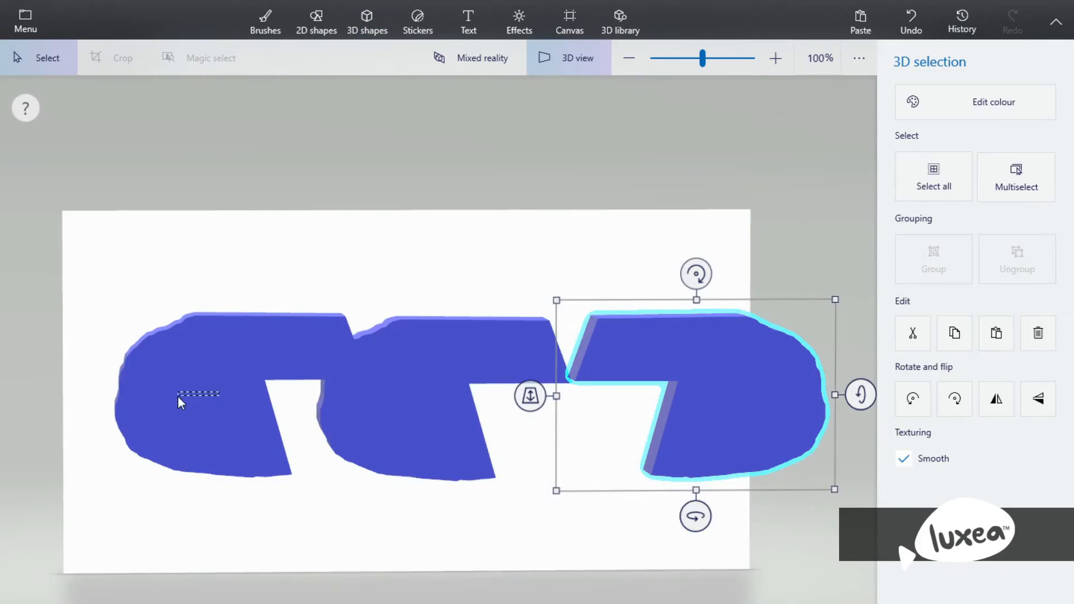
click(210, 391)
drag(160, 388, 113, 397)
Step: Flip the middle doodle vertically several times and mirror it horizontally so its rounded side faces right and its notch faces down
click(427, 398)
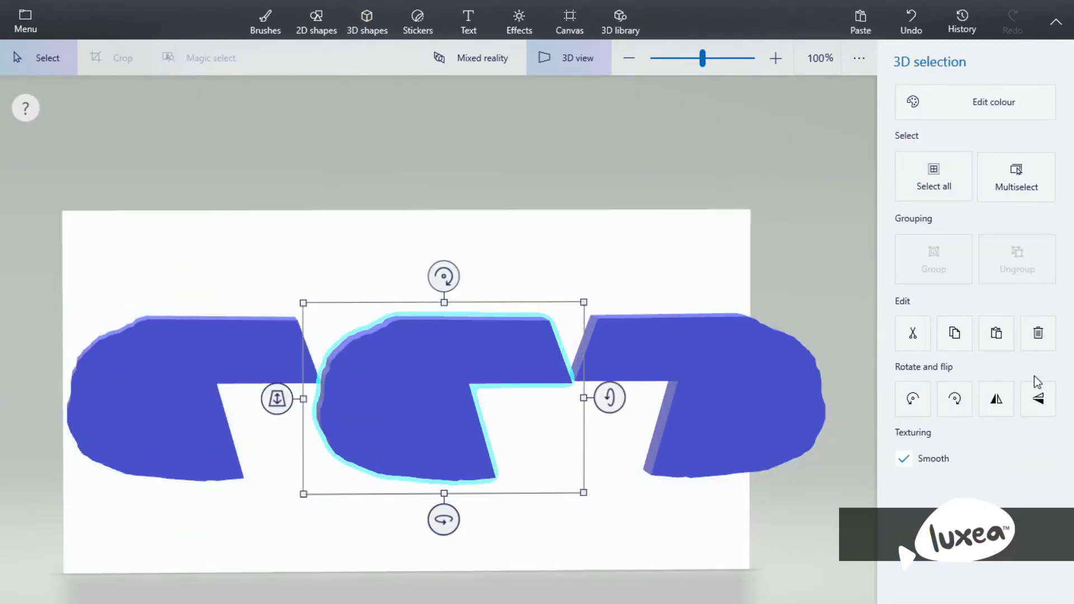
click(1037, 399)
click(1038, 402)
click(1038, 402)
click(1038, 402)
click(996, 398)
click(1009, 403)
click(996, 399)
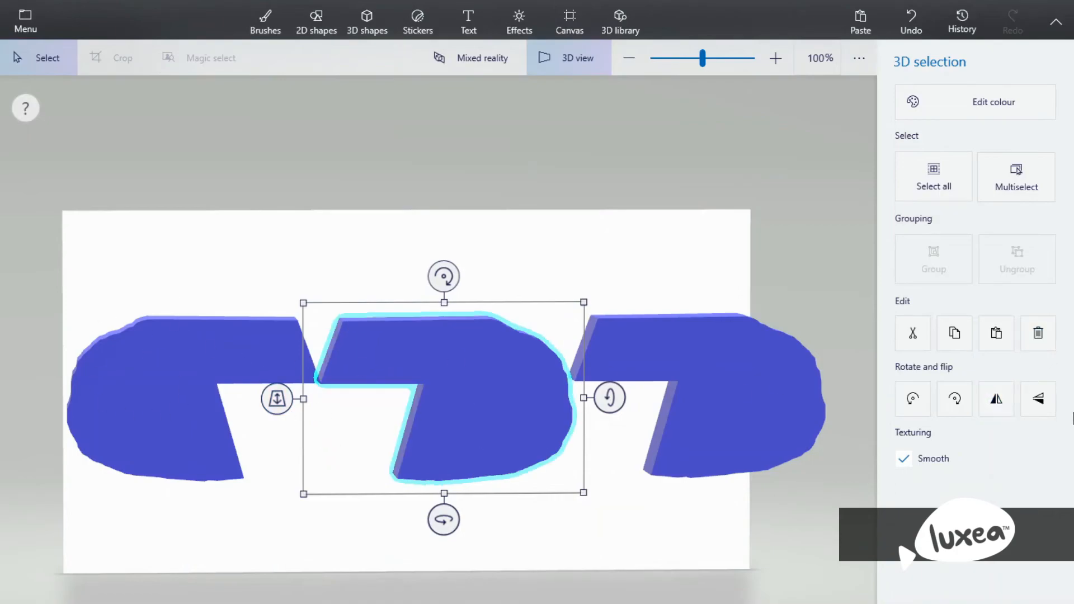
click(1040, 407)
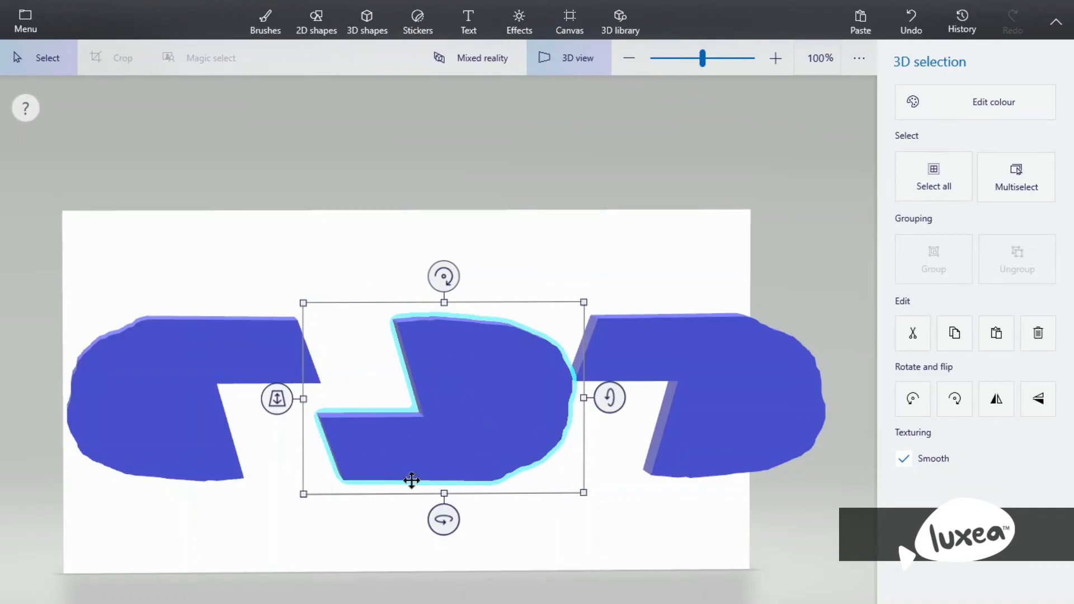
click(1038, 399)
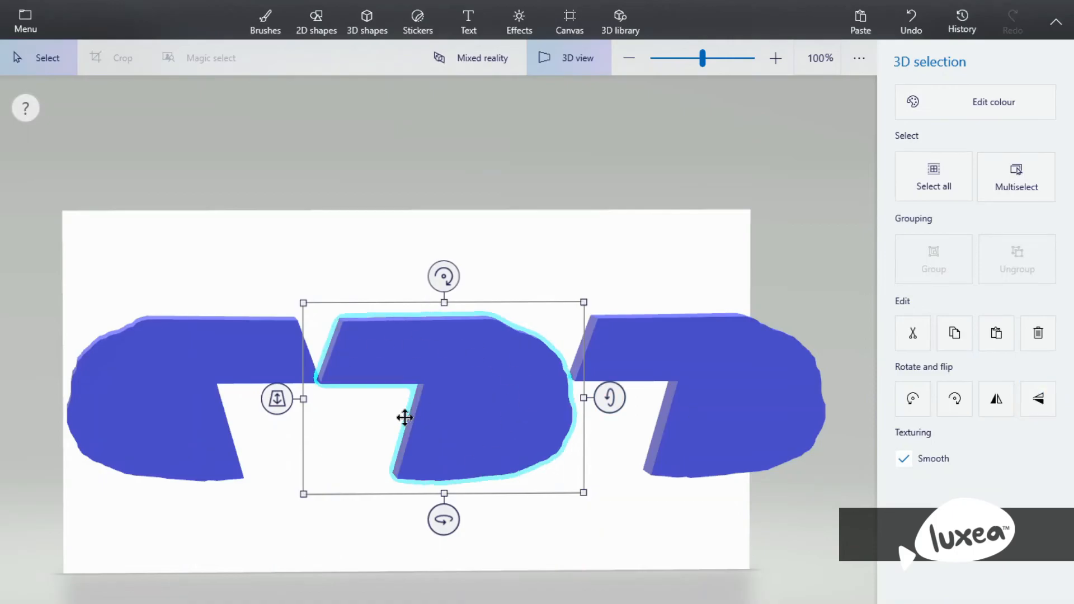
Step: Delete all three sharp-edged doodles from the canvas
key(Delete)
click(643, 336)
key(Delete)
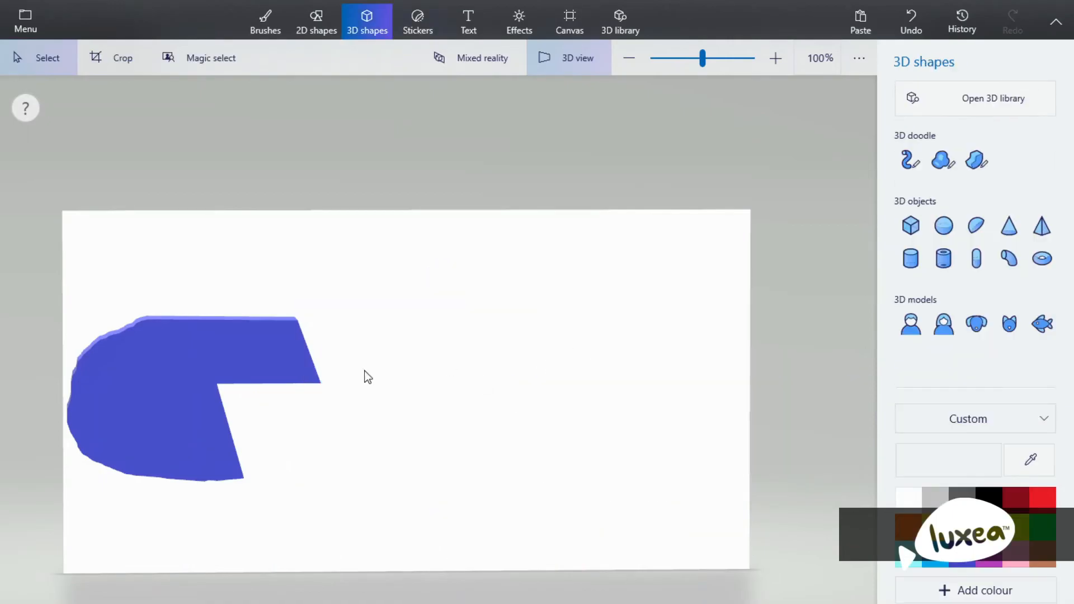
click(206, 384)
key(Delete)
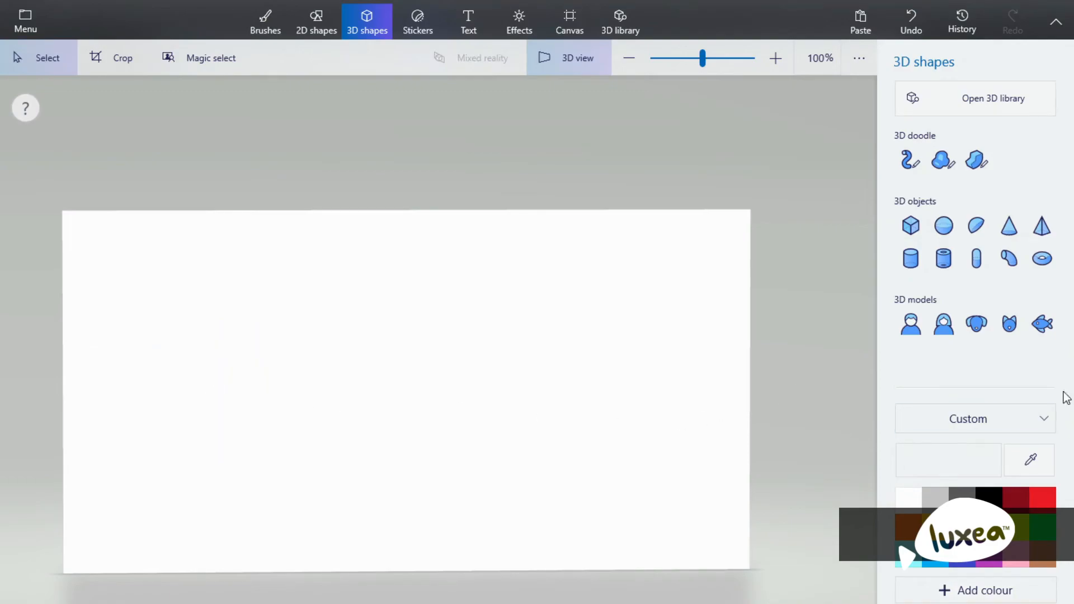
Step: Try several hues and shades in the colour editor and set a saturated, medium-dark blue as the custom colour for 3D shapes
click(989, 451)
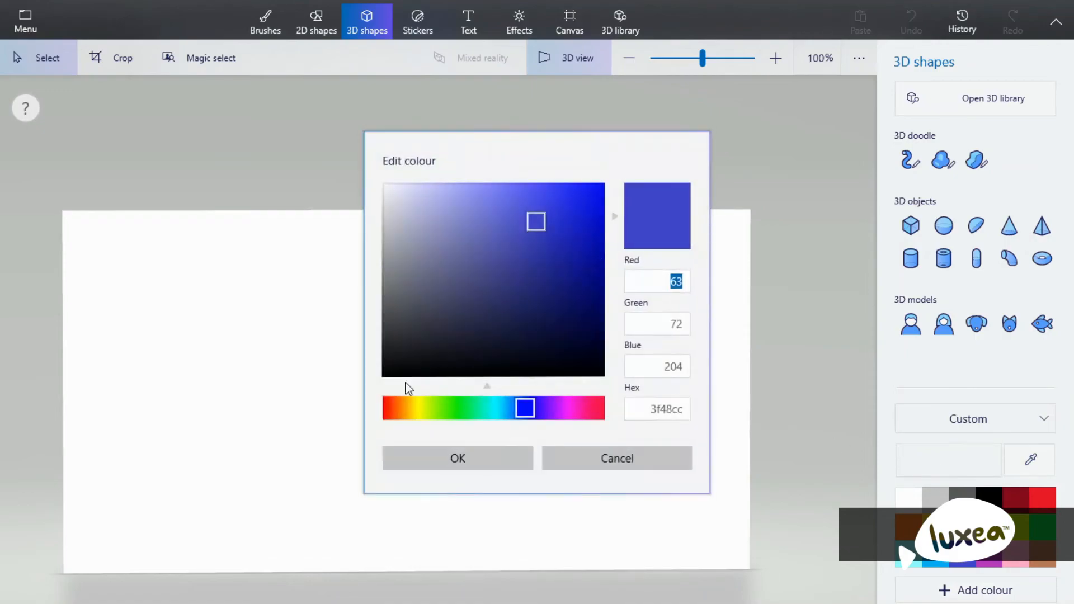
drag(534, 225, 557, 182)
mouse_move(488, 225)
mouse_down()
mouse_move(576, 247)
mouse_move(564, 178)
mouse_move(599, 194)
mouse_move(468, 254)
mouse_move(534, 337)
mouse_move(535, 212)
mouse_up()
click(412, 408)
click(559, 408)
click(547, 408)
click(519, 408)
click(517, 213)
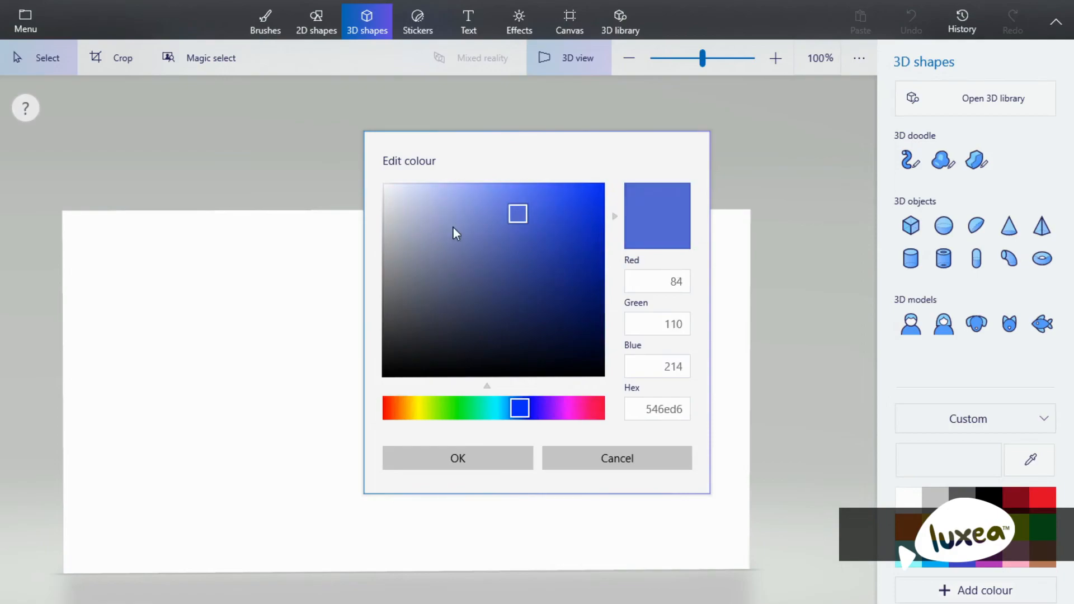
mouse_move(453, 227)
mouse_down()
mouse_move(604, 204)
mouse_move(505, 300)
mouse_move(578, 343)
mouse_move(602, 187)
mouse_move(537, 228)
mouse_move(551, 197)
mouse_move(604, 281)
mouse_move(556, 311)
mouse_up()
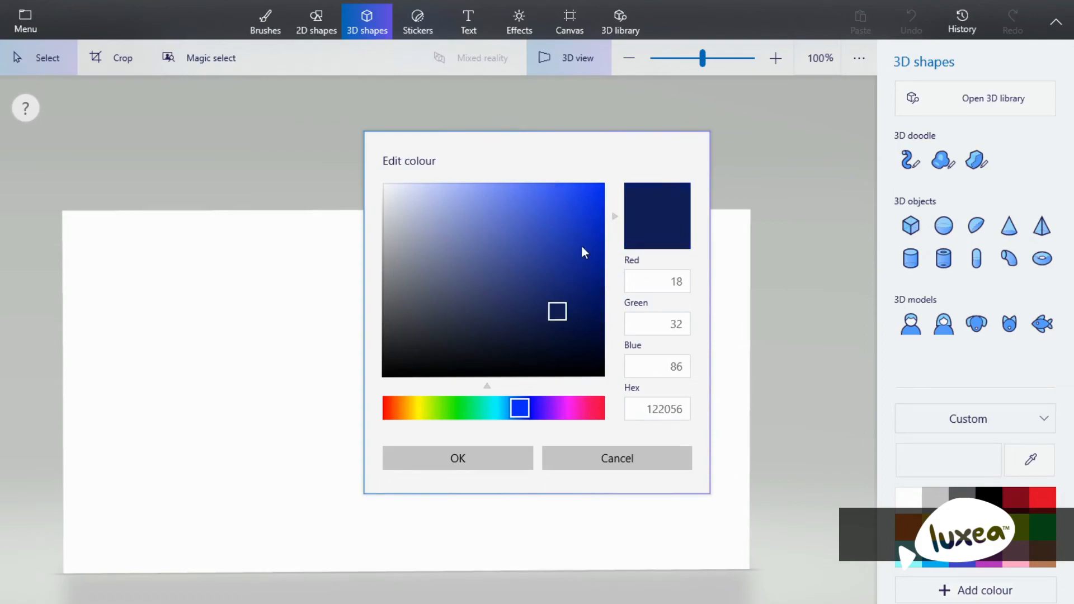
click(582, 243)
click(483, 462)
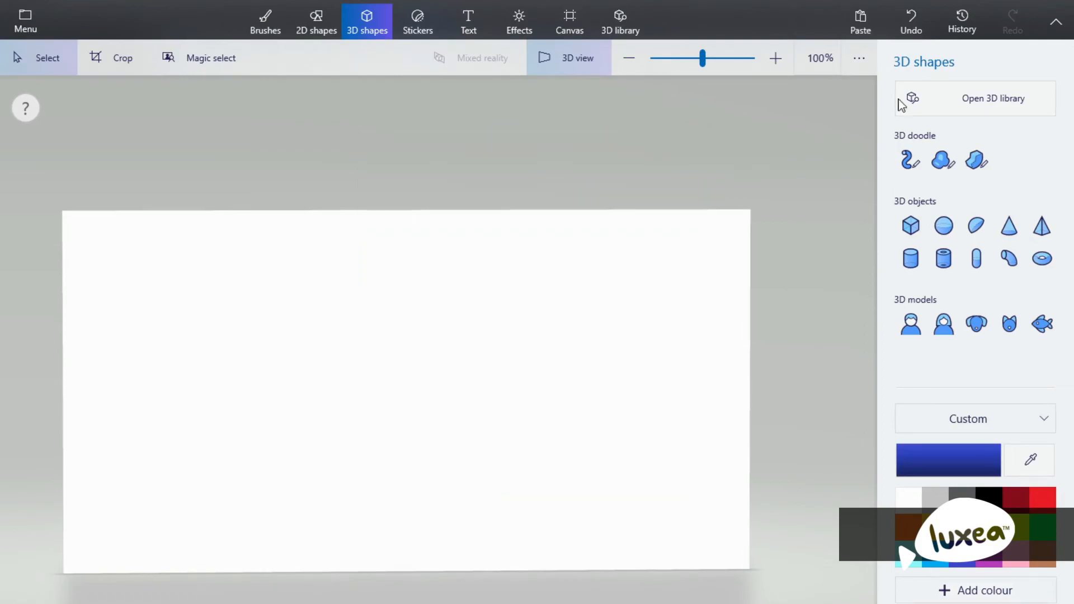
click(910, 227)
drag(448, 199, 606, 355)
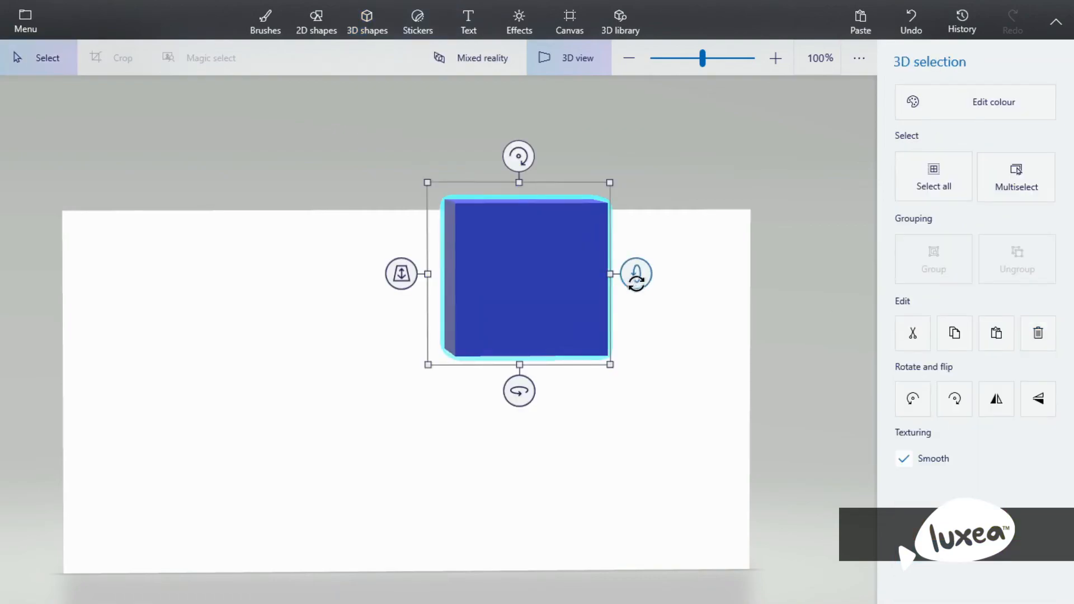
key(Delete)
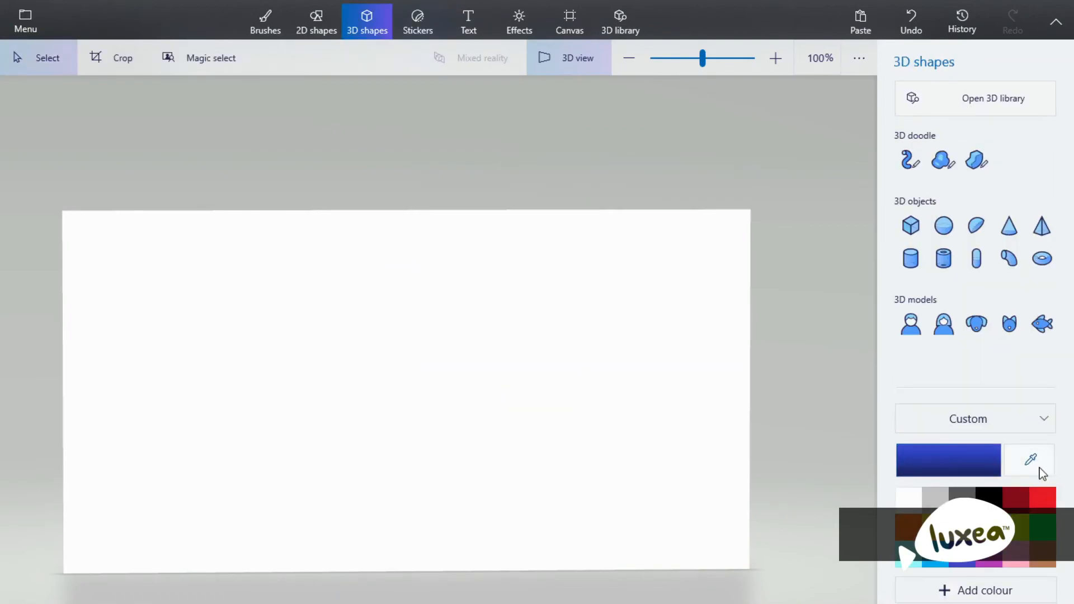
Step: Draw two cubes of similar size in the custom blue, one near the canvas centre and one at its right edge
click(911, 225)
drag(533, 435, 330, 269)
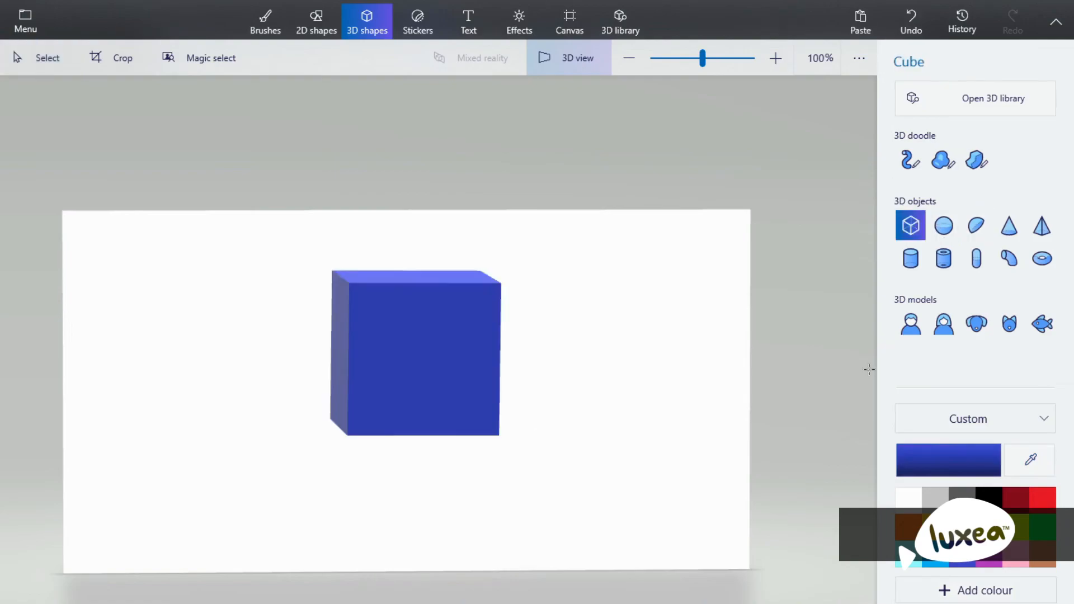
click(985, 106)
click(646, 380)
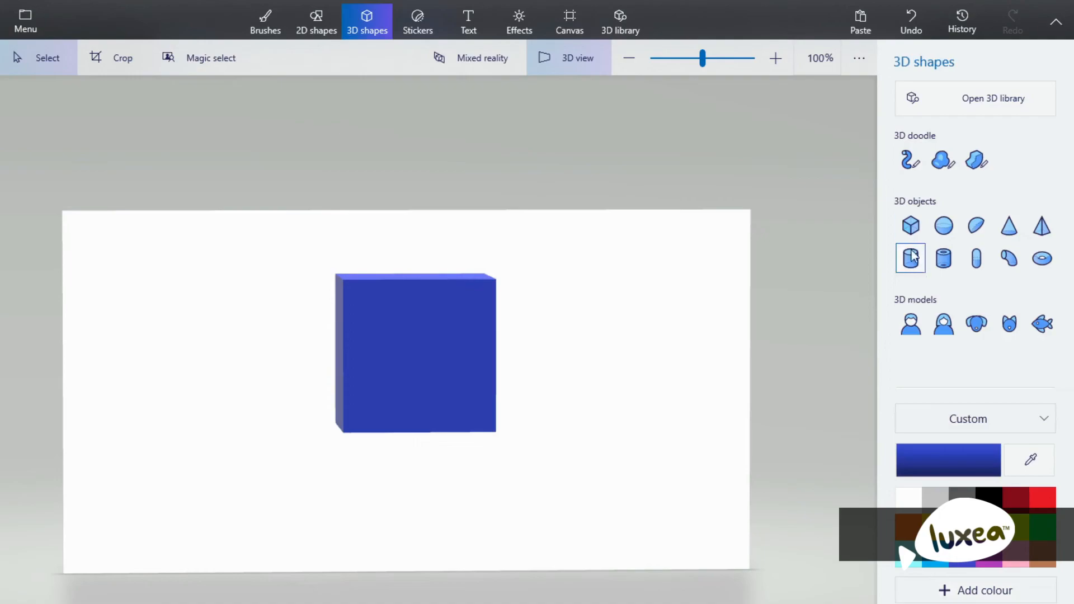
click(911, 225)
mouse_move(617, 282)
mouse_down()
mouse_move(760, 446)
mouse_move(772, 430)
mouse_up()
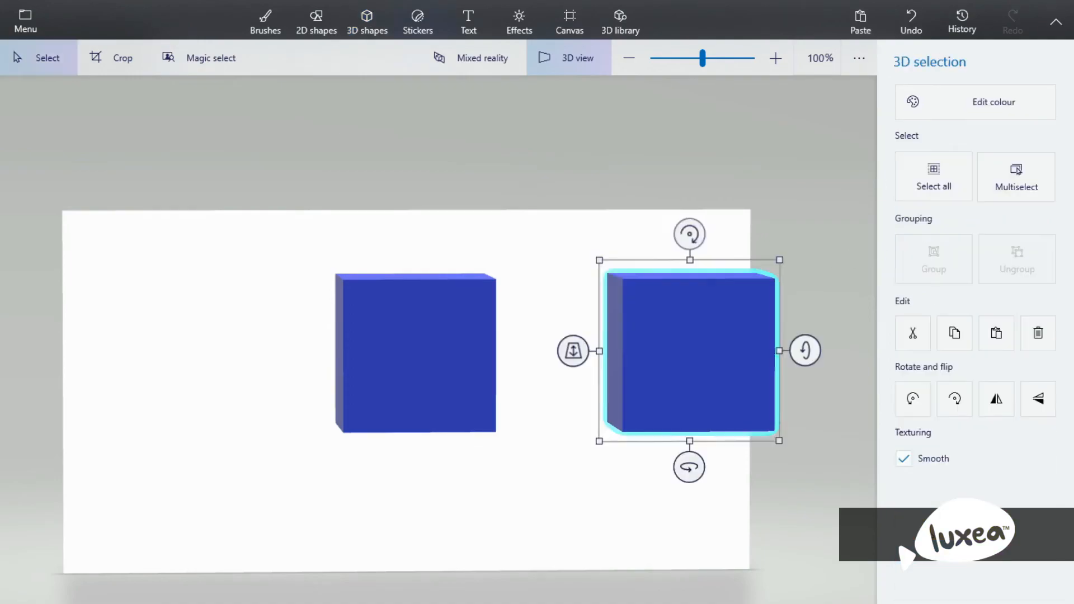
Step: Recolour the right cube gold and give it the Polished metal material
click(917, 104)
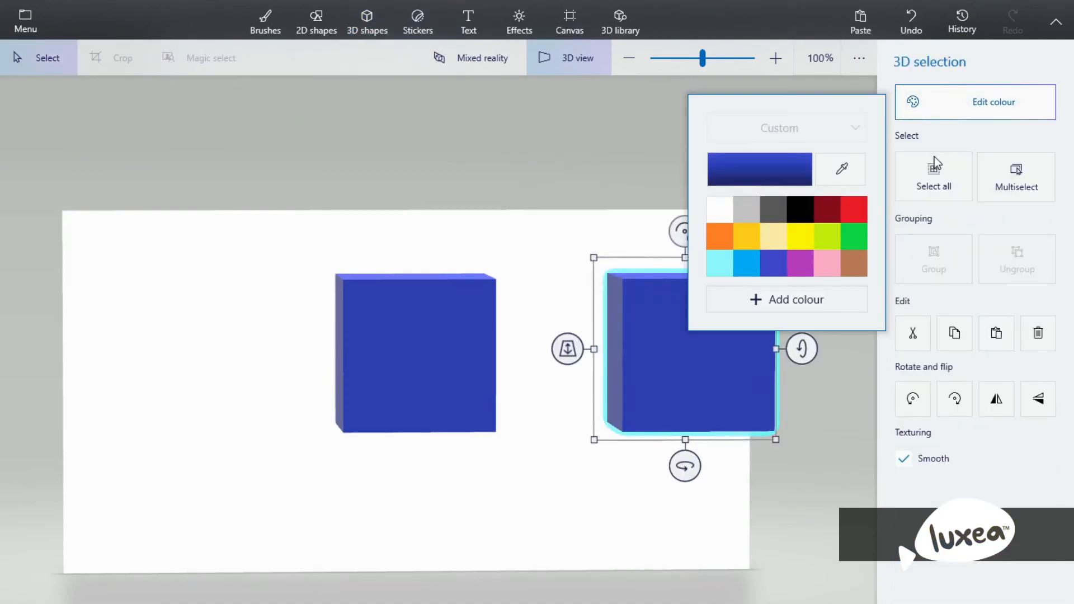
click(747, 236)
click(784, 129)
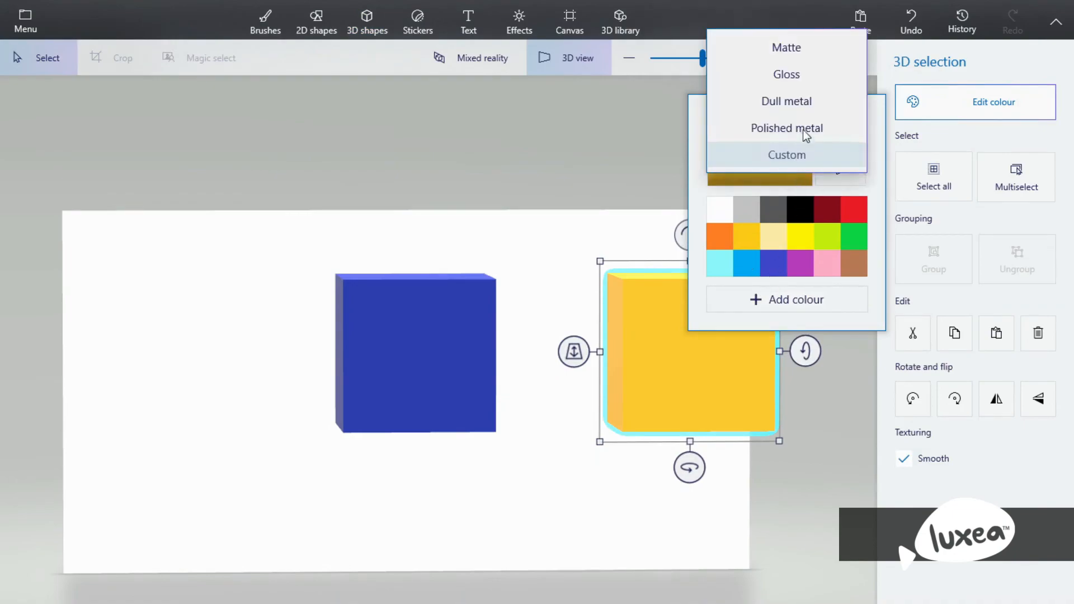
click(787, 129)
click(508, 544)
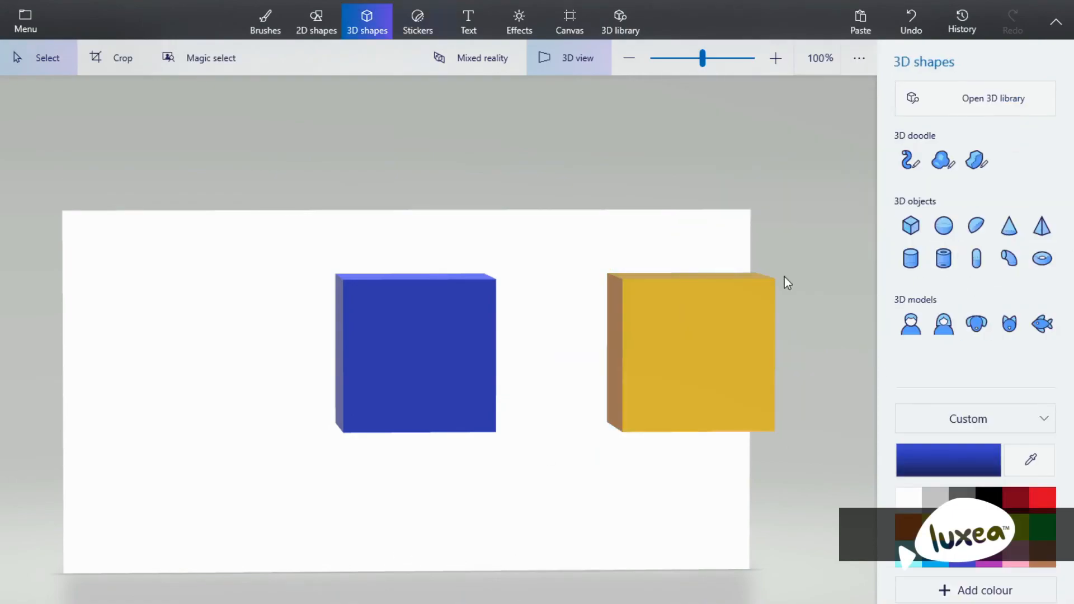
Step: Sample the left cube's blue with the eyedropper and apply it to the gold cube
click(1042, 458)
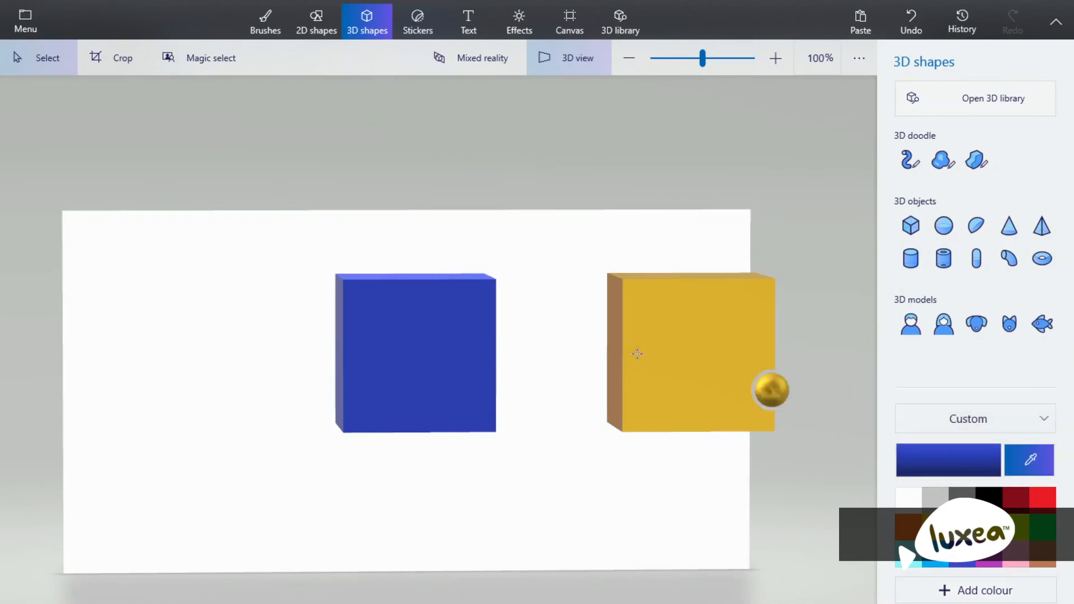
click(443, 339)
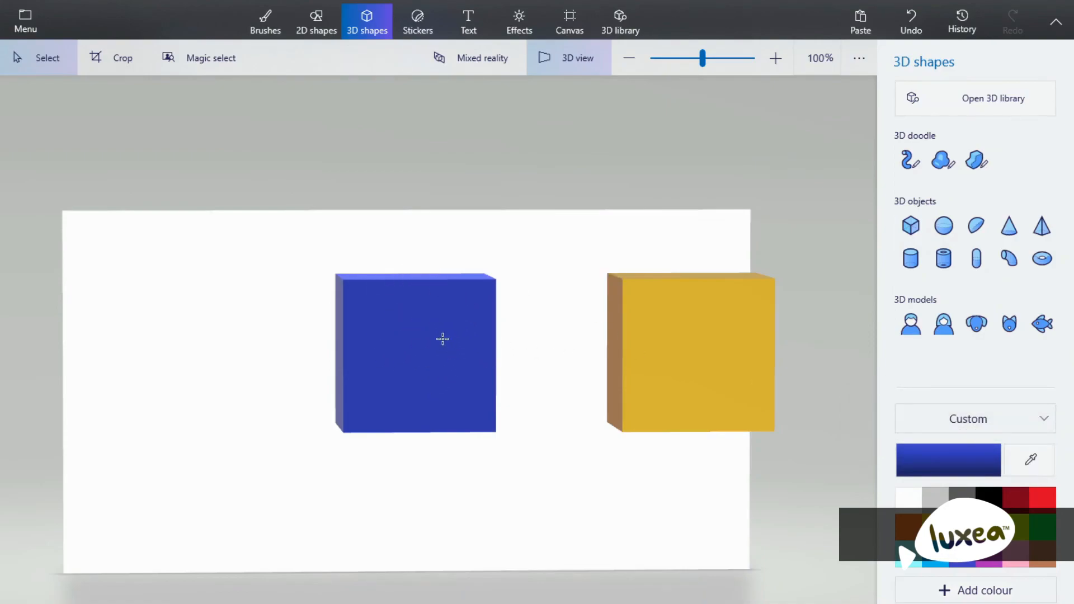
click(696, 347)
click(928, 102)
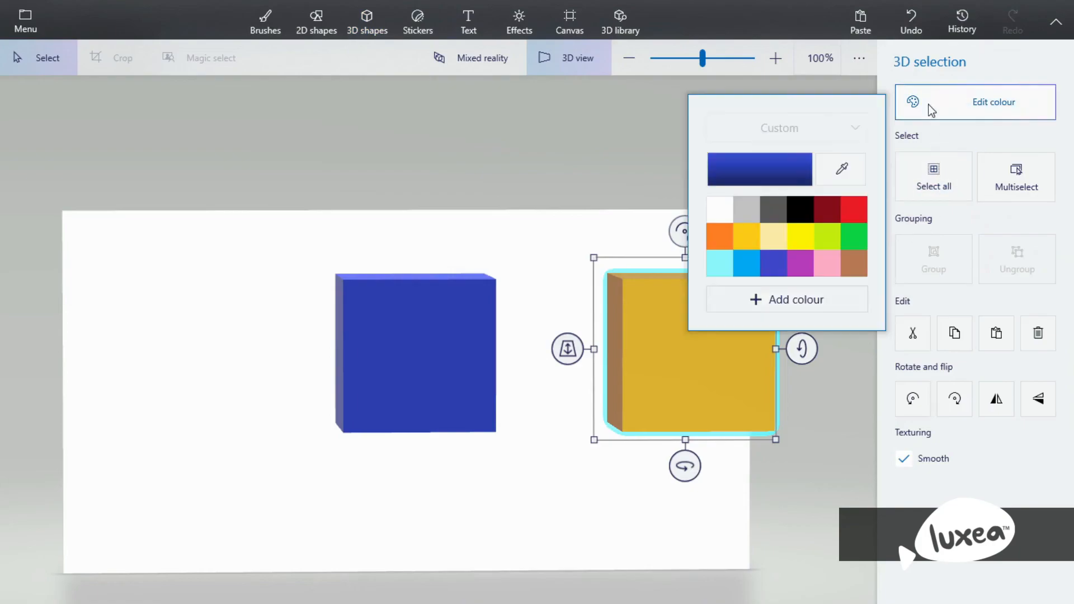
click(841, 169)
click(485, 357)
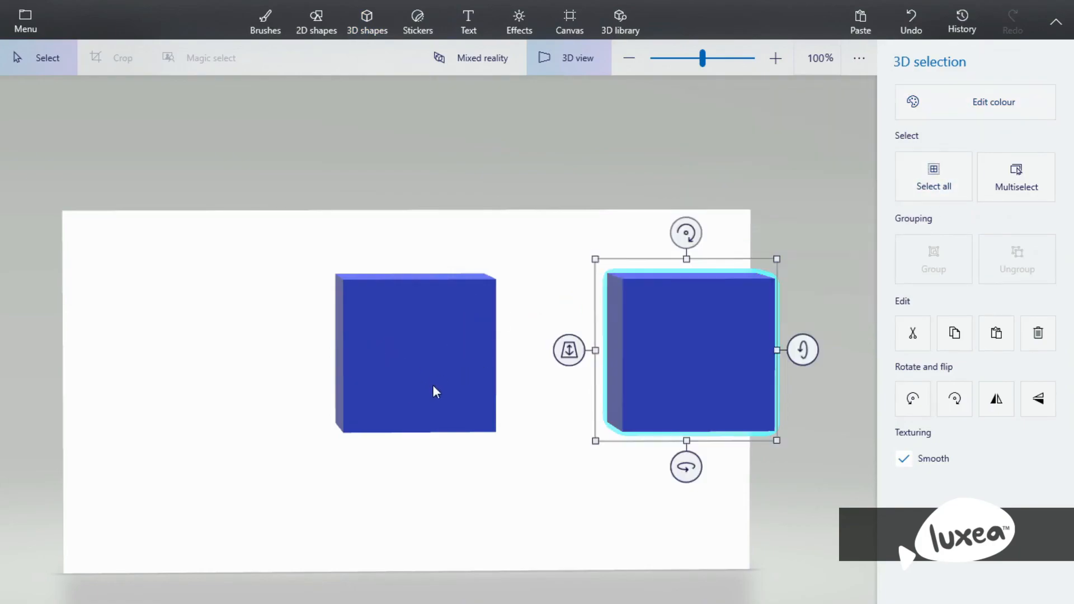
Step: Delete both blue cubes from the canvas
click(591, 503)
right_drag(555, 512, 528, 533)
click(635, 395)
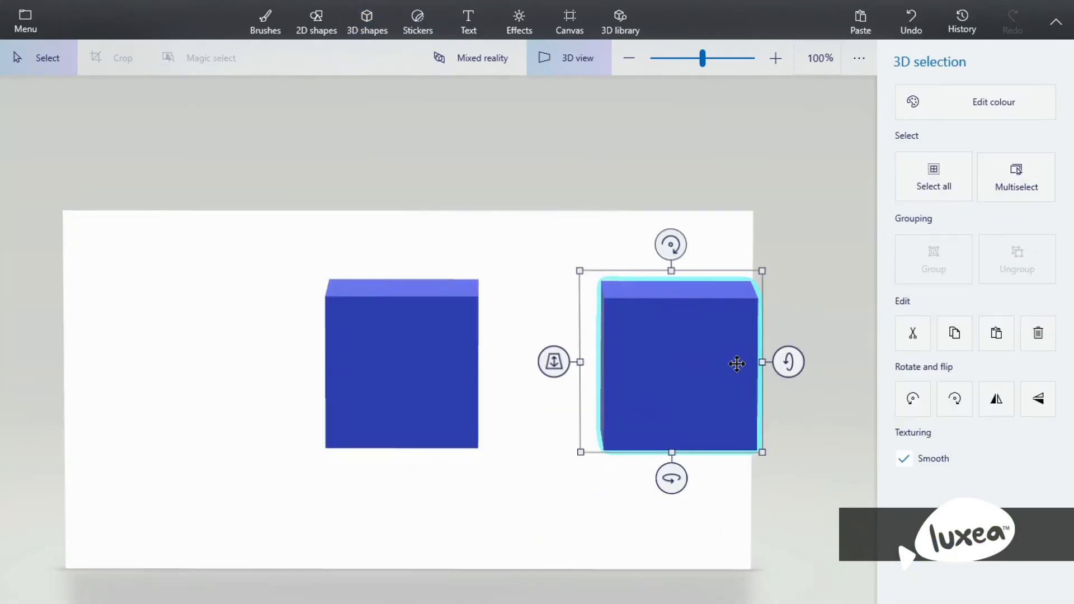
key(Delete)
click(418, 385)
key(Delete)
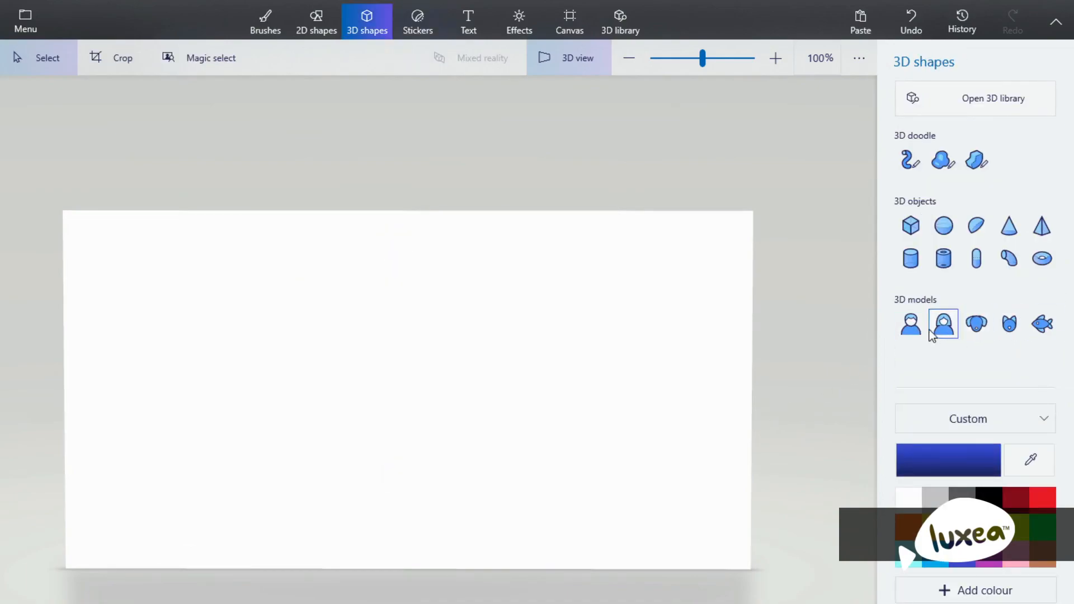
Step: Place a large 3D man model on the left part of the canvas and reset the view
click(911, 327)
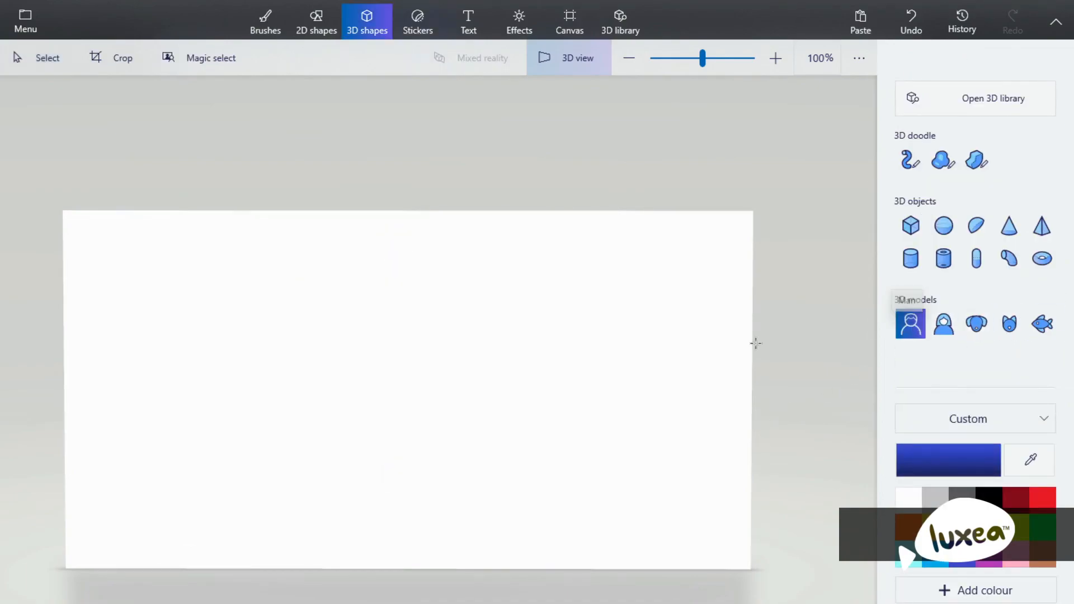
drag(304, 357, 511, 388)
mouse_move(512, 390)
right_down()
mouse_move(595, 399)
mouse_move(420, 417)
mouse_move(501, 405)
mouse_move(482, 387)
right_up()
right_click(472, 389)
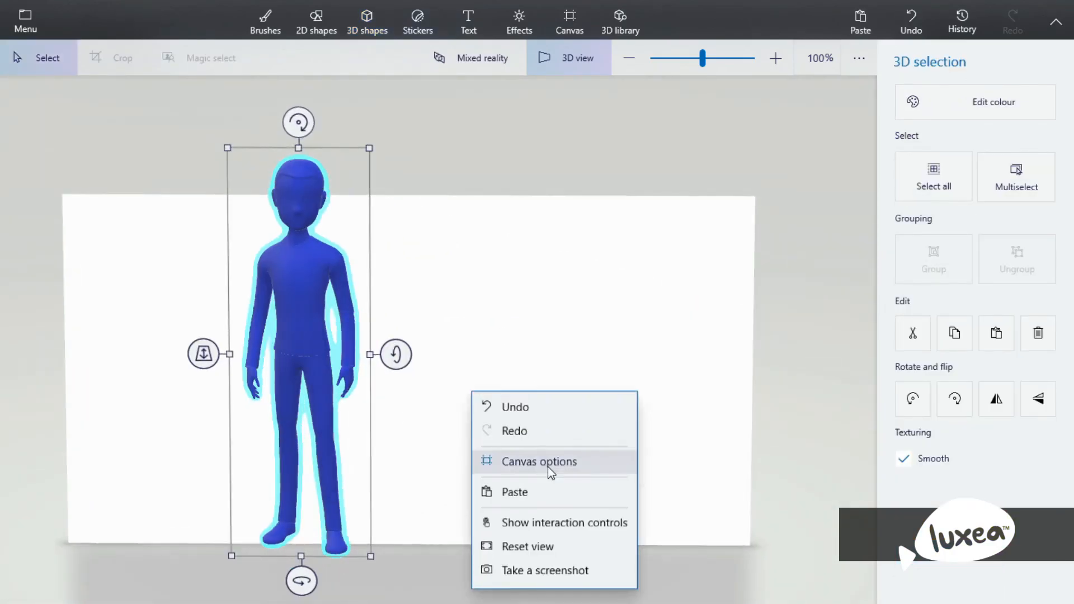
click(521, 545)
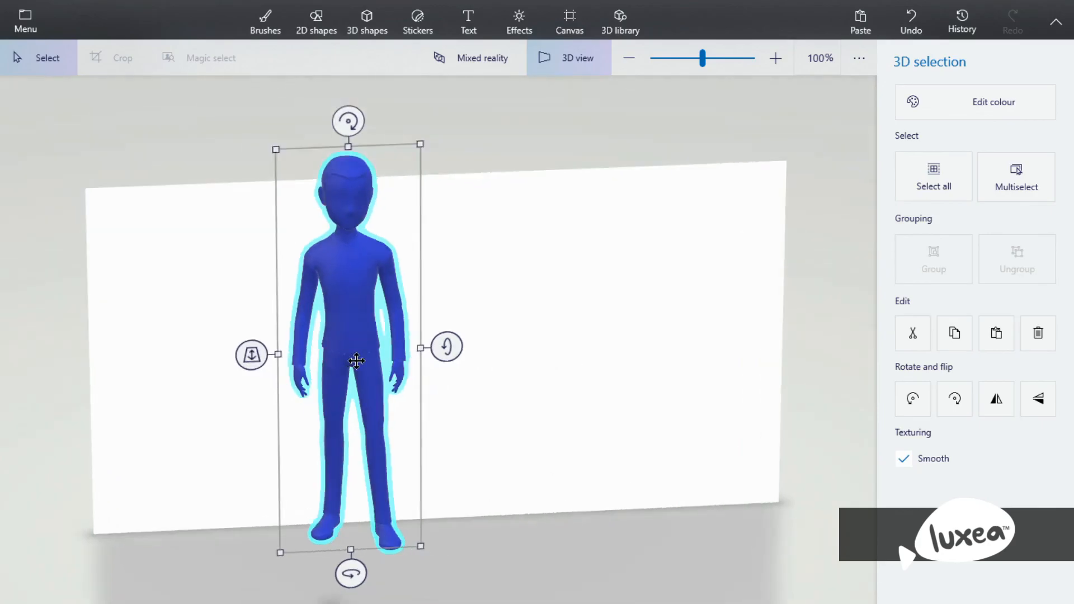
Step: Move the man model to the right of the canvas centre and scale it down
drag(355, 359, 566, 365)
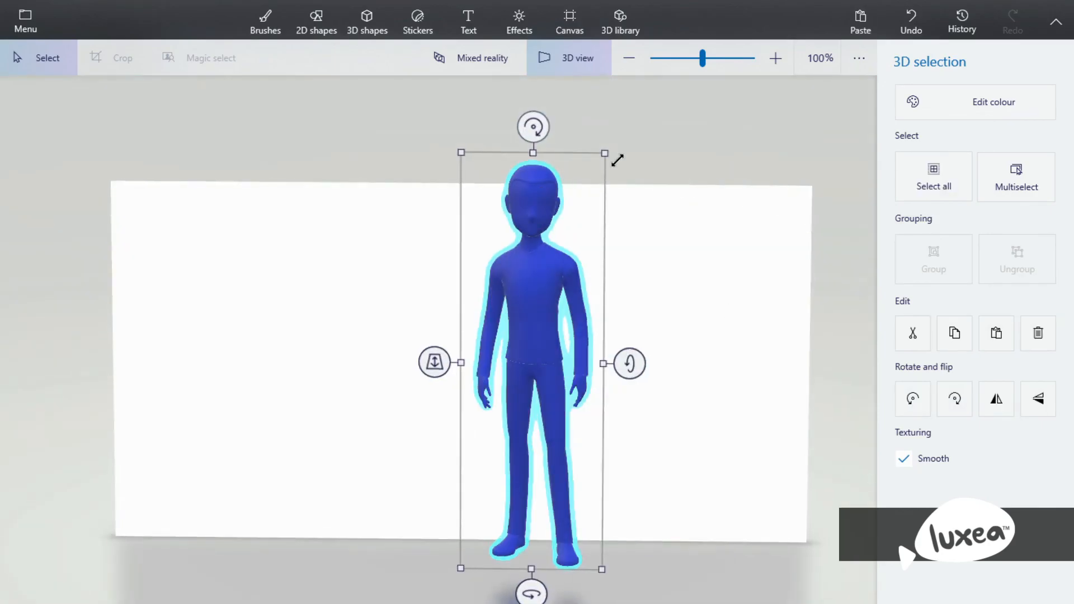
drag(603, 156, 591, 200)
drag(518, 198, 566, 238)
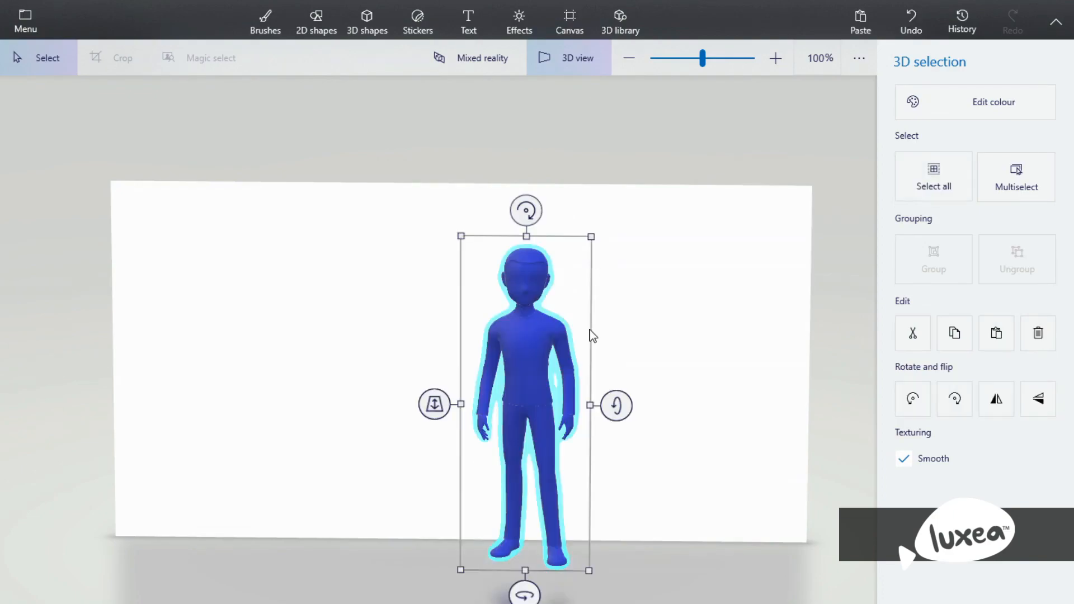
Step: Replace the man with a 3D woman model in the same area, and delete the woman as well
key(Delete)
click(953, 332)
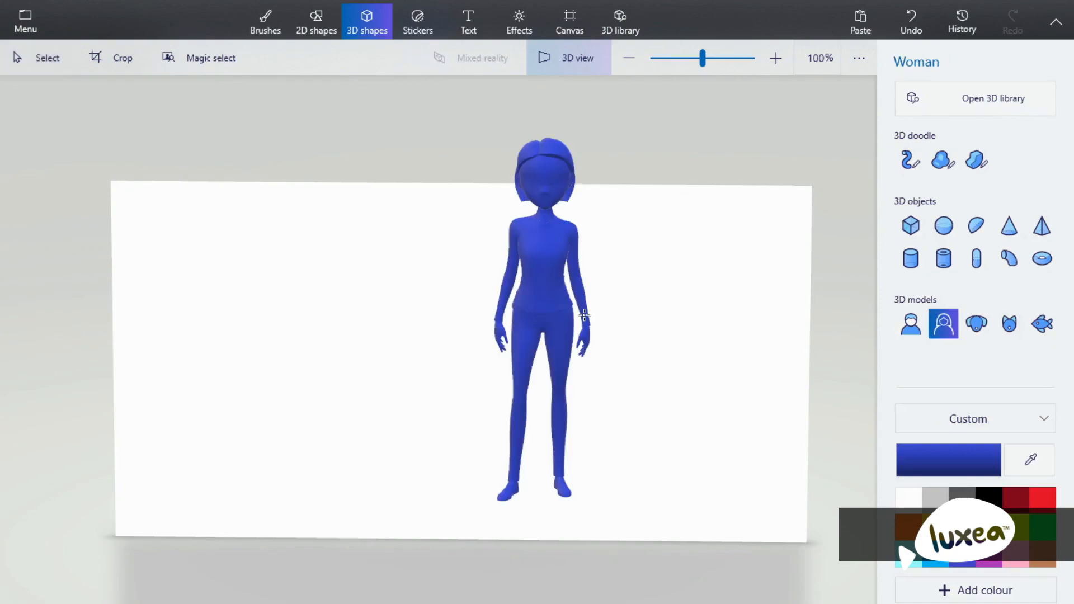
key(Delete)
Step: Place a 3D dog model on the canvas and replace it with a cat model in the right half
click(977, 323)
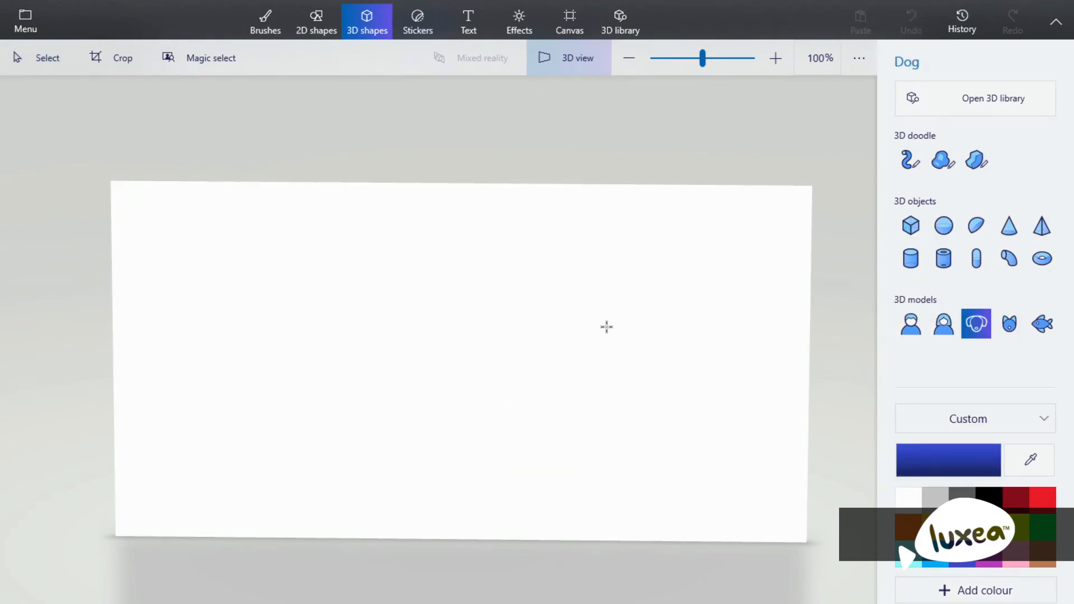
click(606, 326)
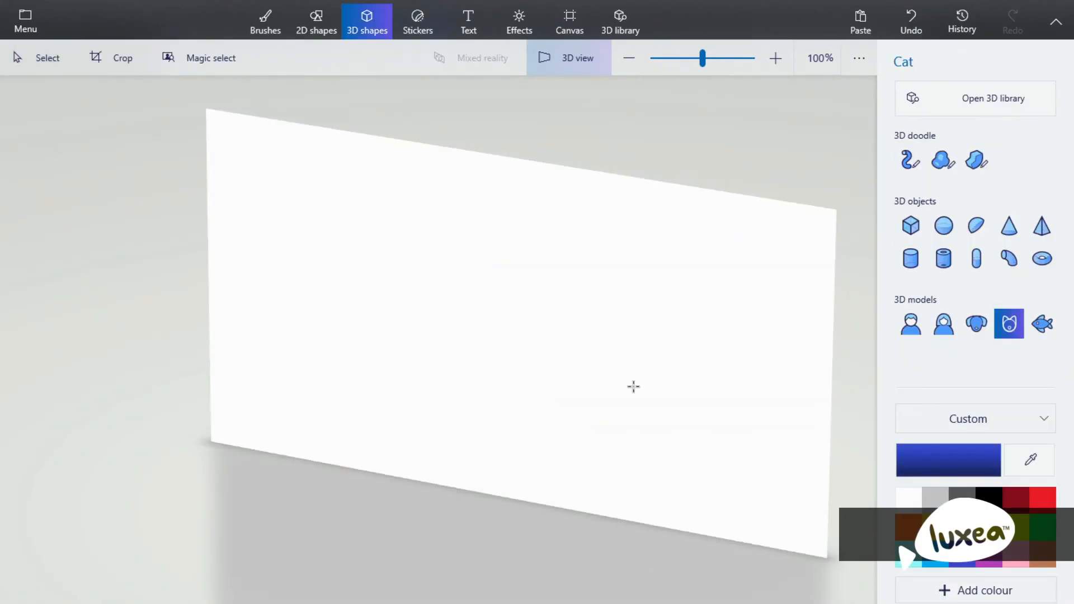
click(633, 386)
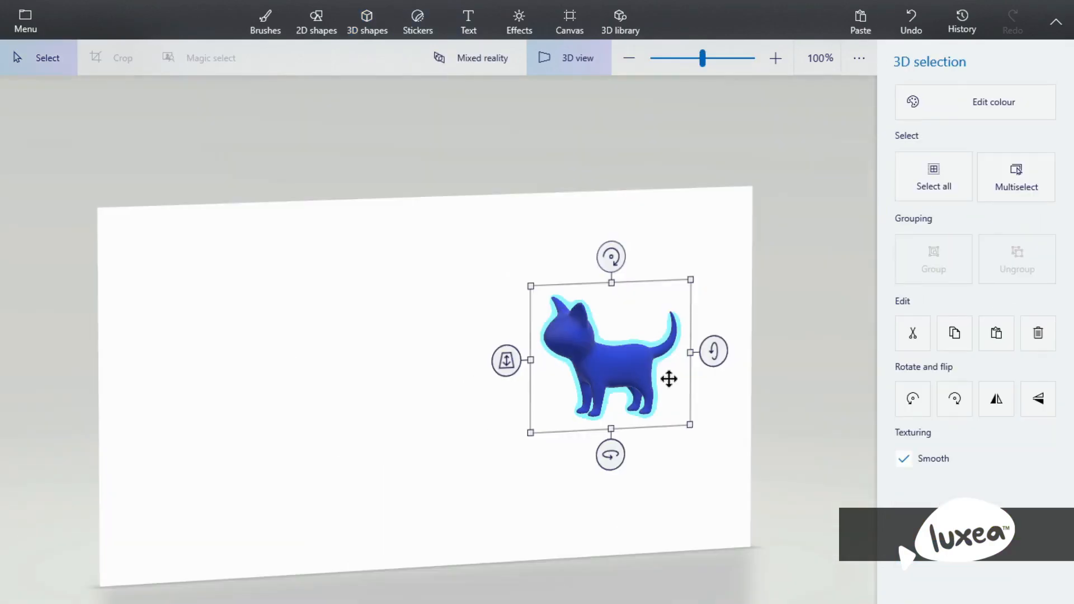
Step: Remove the cat and place a small 3D fish model near the middle of the canvas
click(1047, 330)
click(1054, 328)
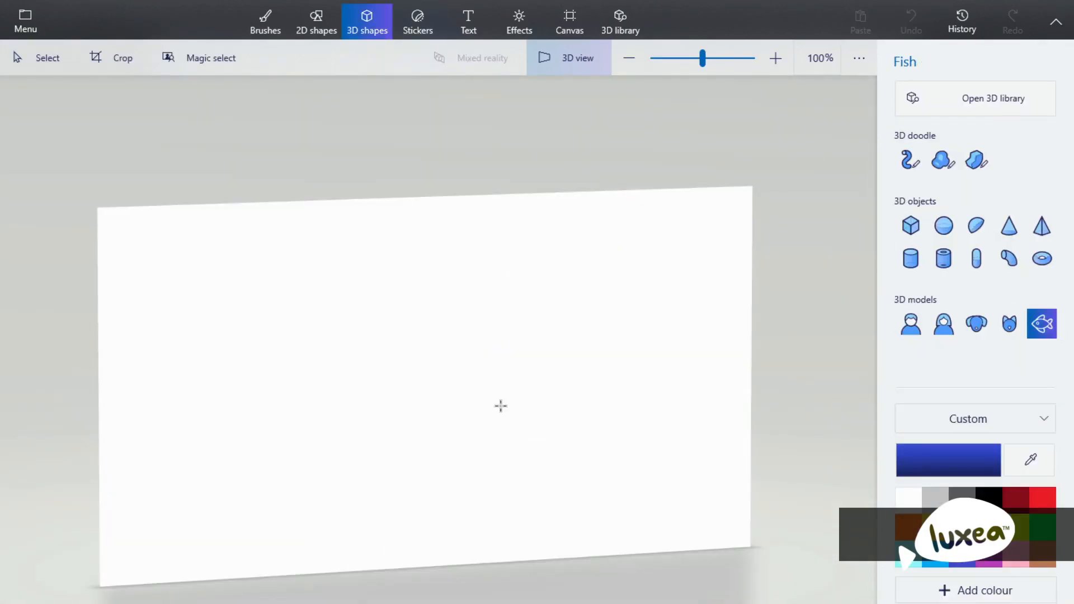
click(502, 405)
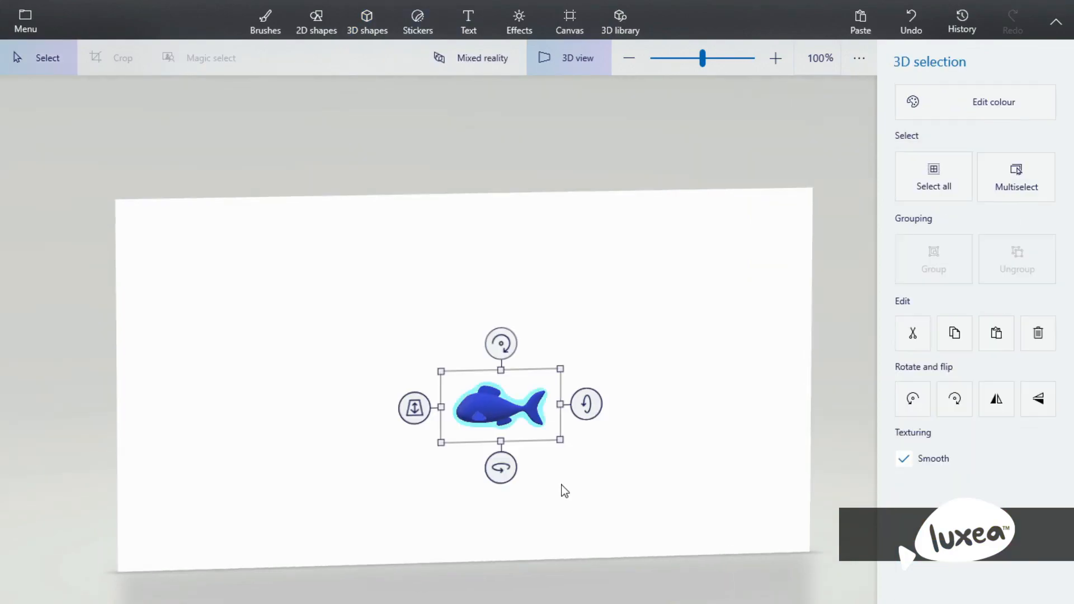
Step: Examine the fish model up close from several angles and delete it from the canvas
scroll(564, 490, up, 1)
drag(537, 466, 639, 445)
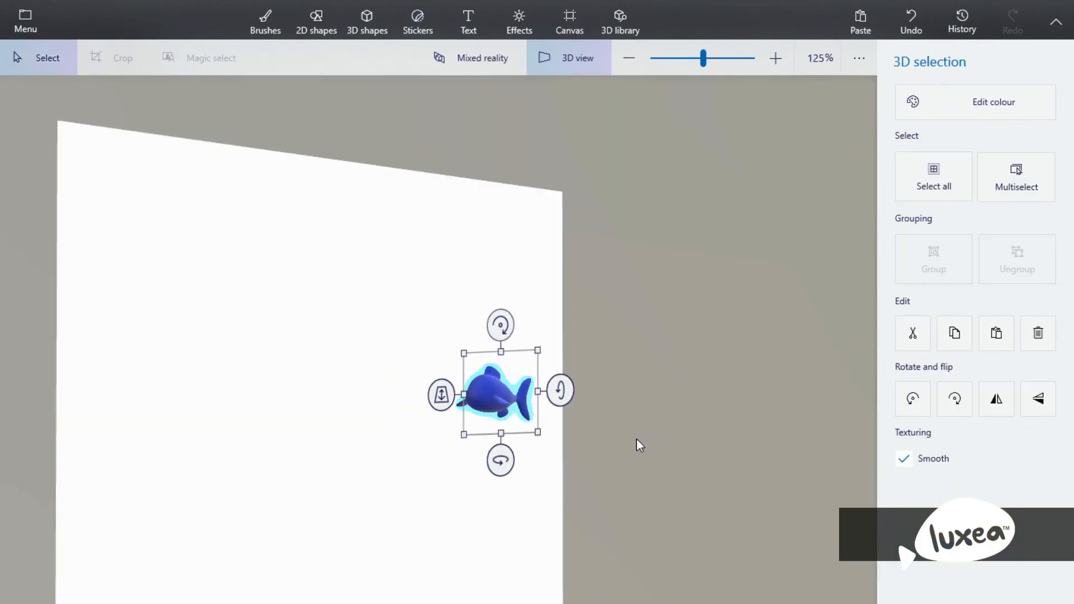
scroll(490, 399, up, 5)
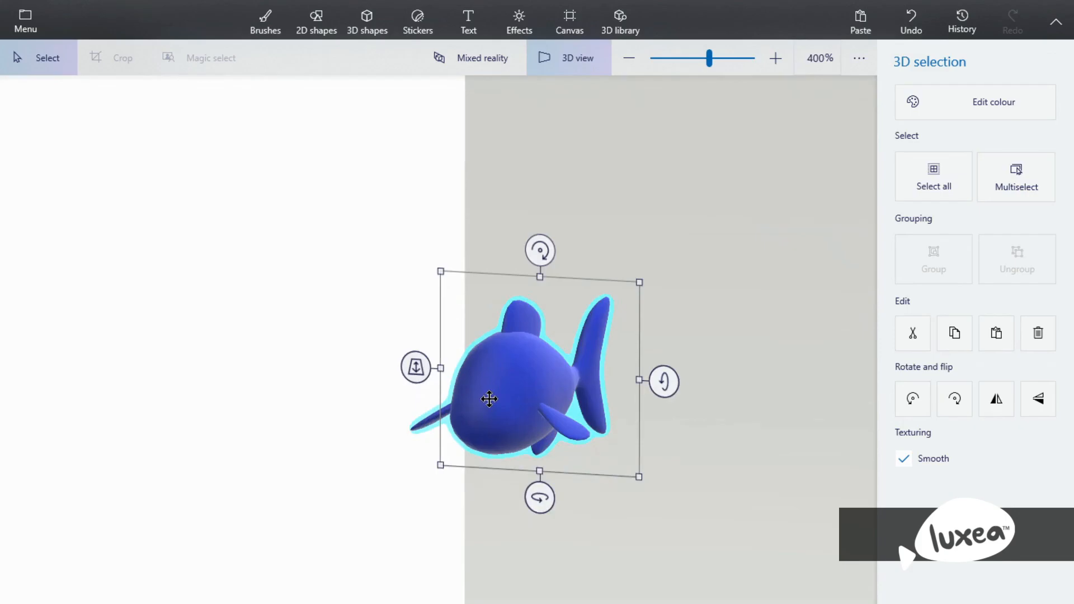
scroll(490, 399, up, 3)
scroll(493, 392, up, 4)
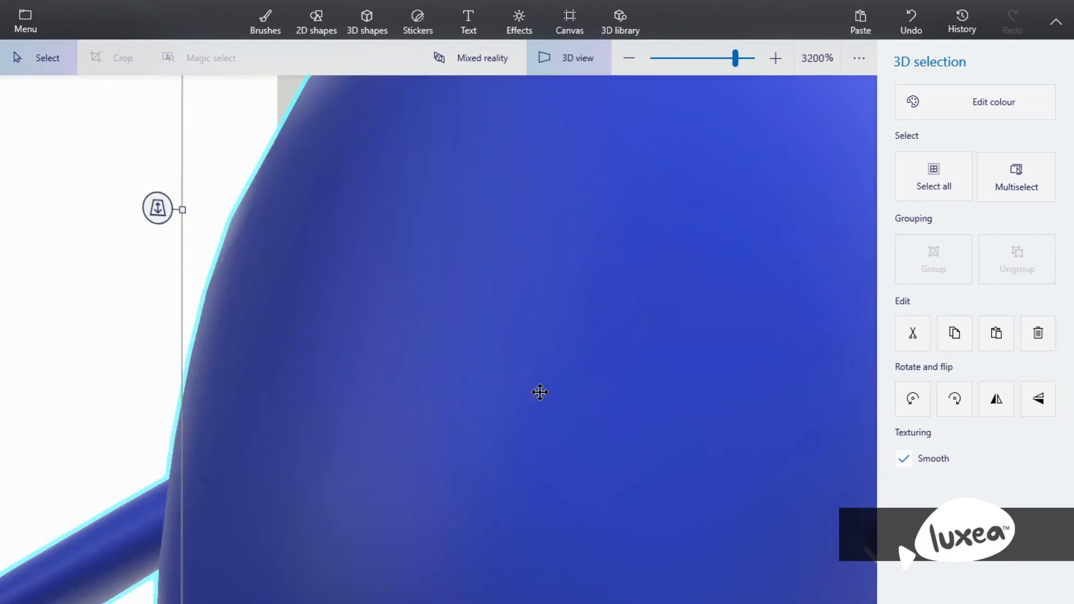
scroll(540, 392, down, 6)
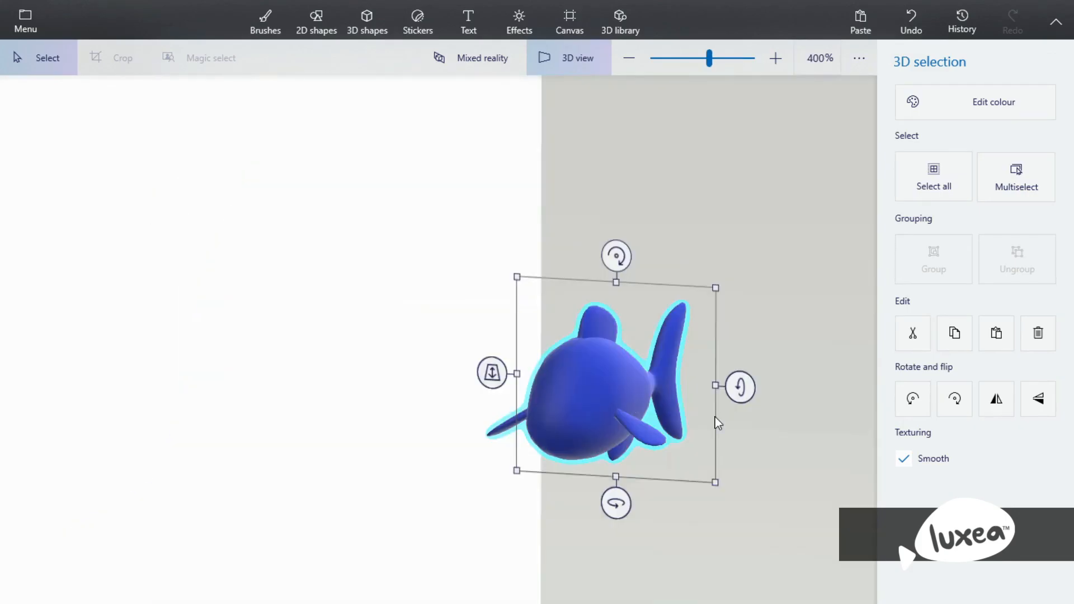
scroll(289, 375, down, 4)
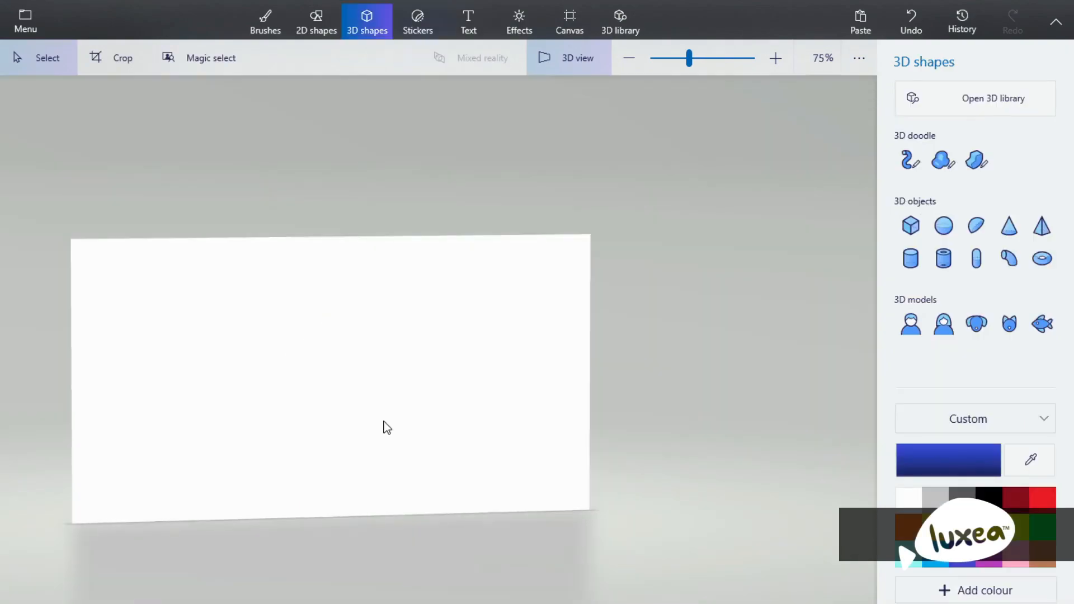
drag(387, 428, 339, 440)
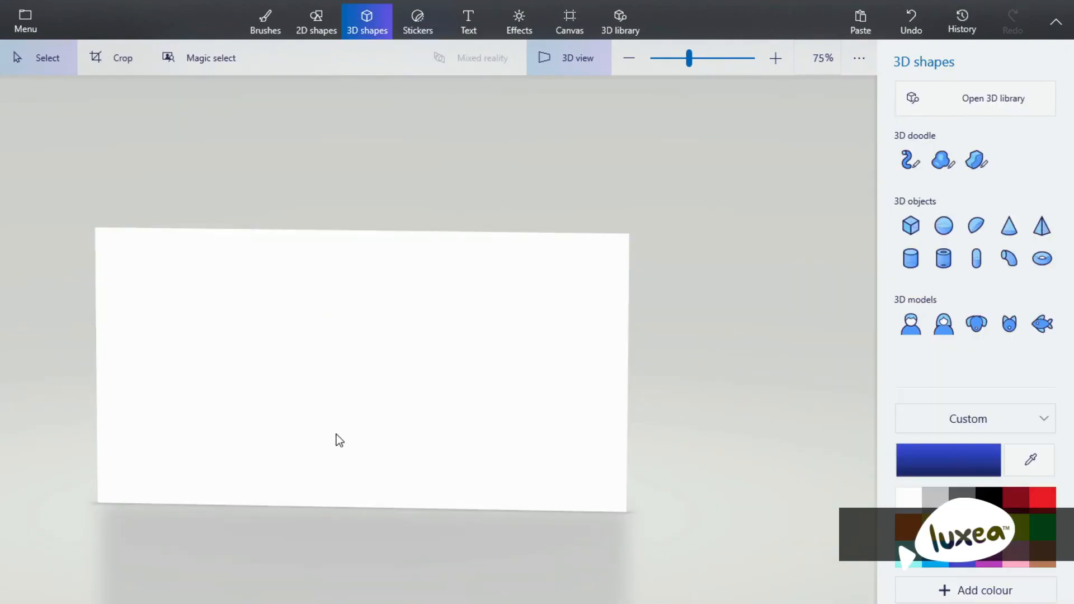